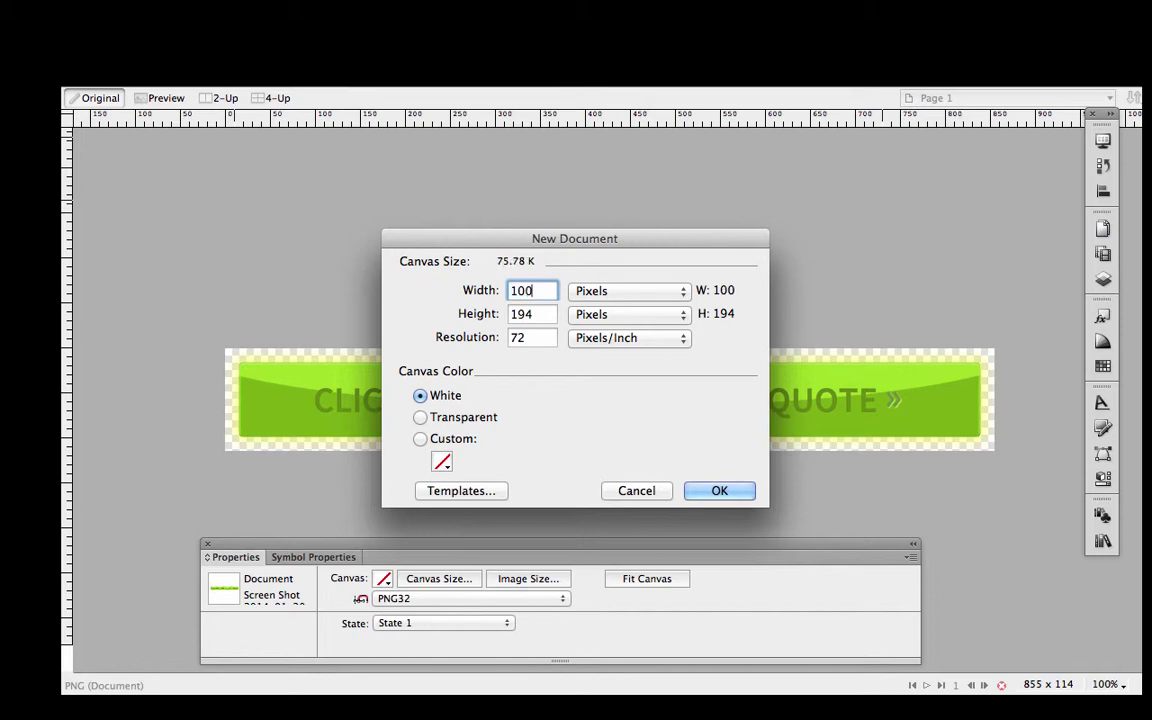
- Create a new document with a white canvas 1000 pixels wide and 1000 pixels high
key("Tab")
type("1000")
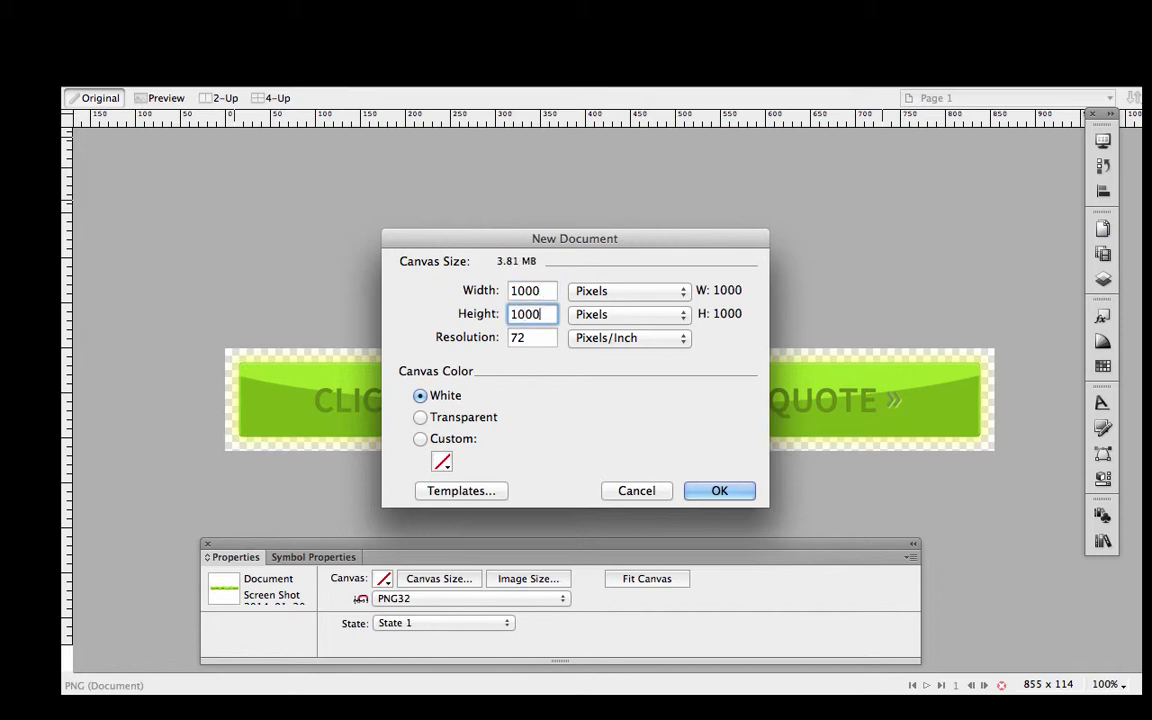
key("Return")
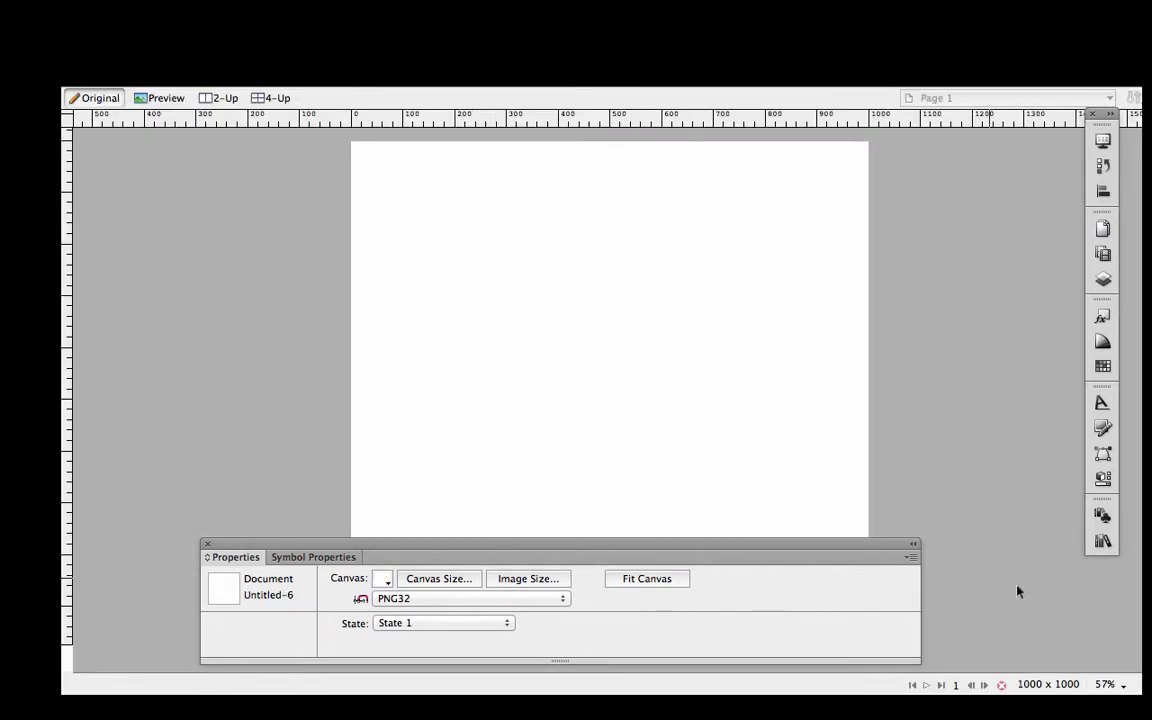
- View the canvas at 100% and arrange the floating tool palette and properties panel around the drawing area
left_click(1110, 683)
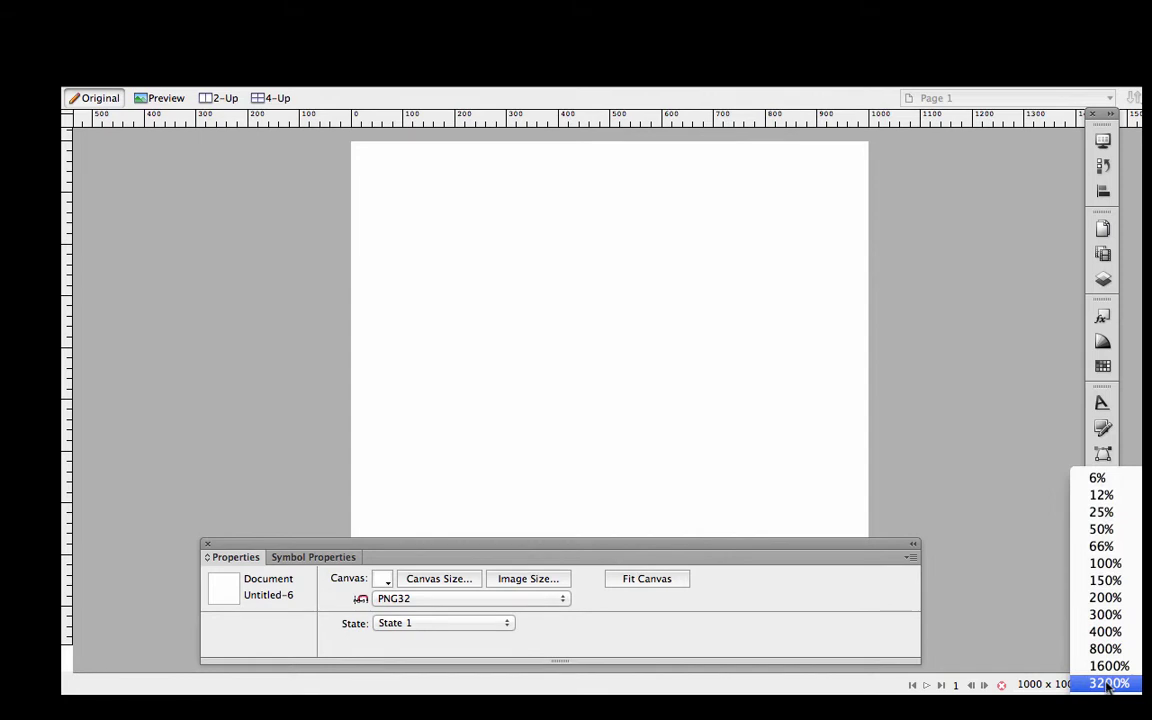
left_click(1103, 563)
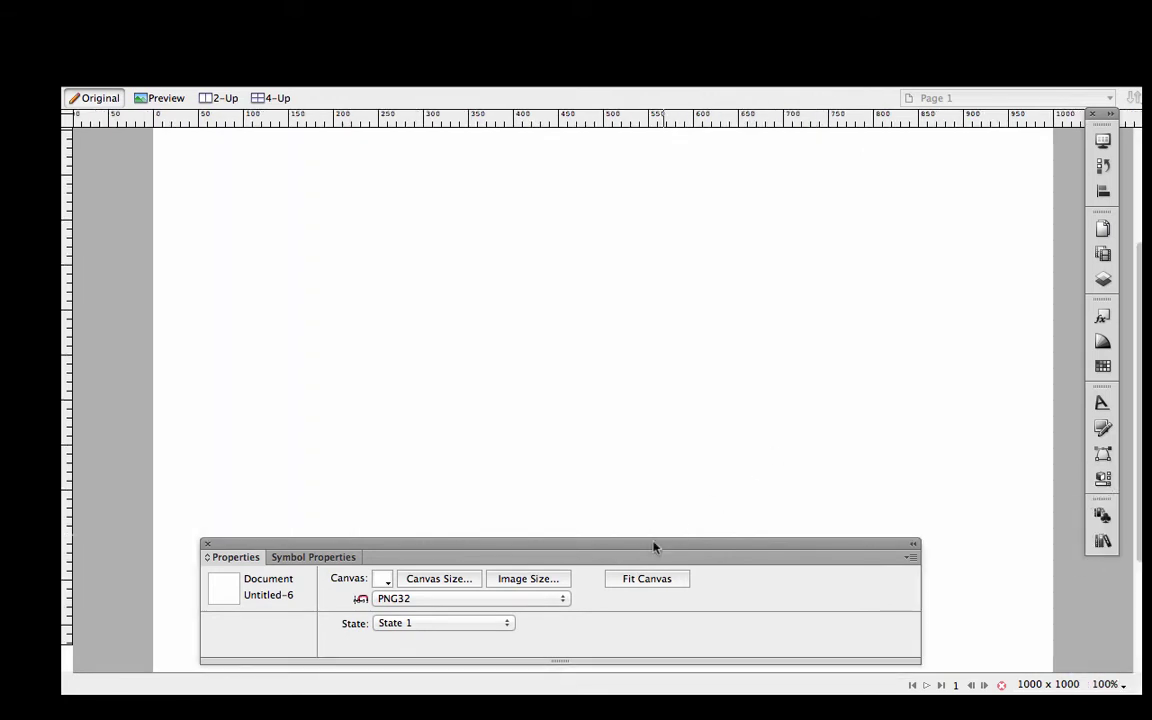
mouse_move(636, 549)
left_mouse_down()
mouse_move(668, 553)
mouse_move(643, 549)
left_mouse_up()
left_click_drag(70, 148, 102, 169)
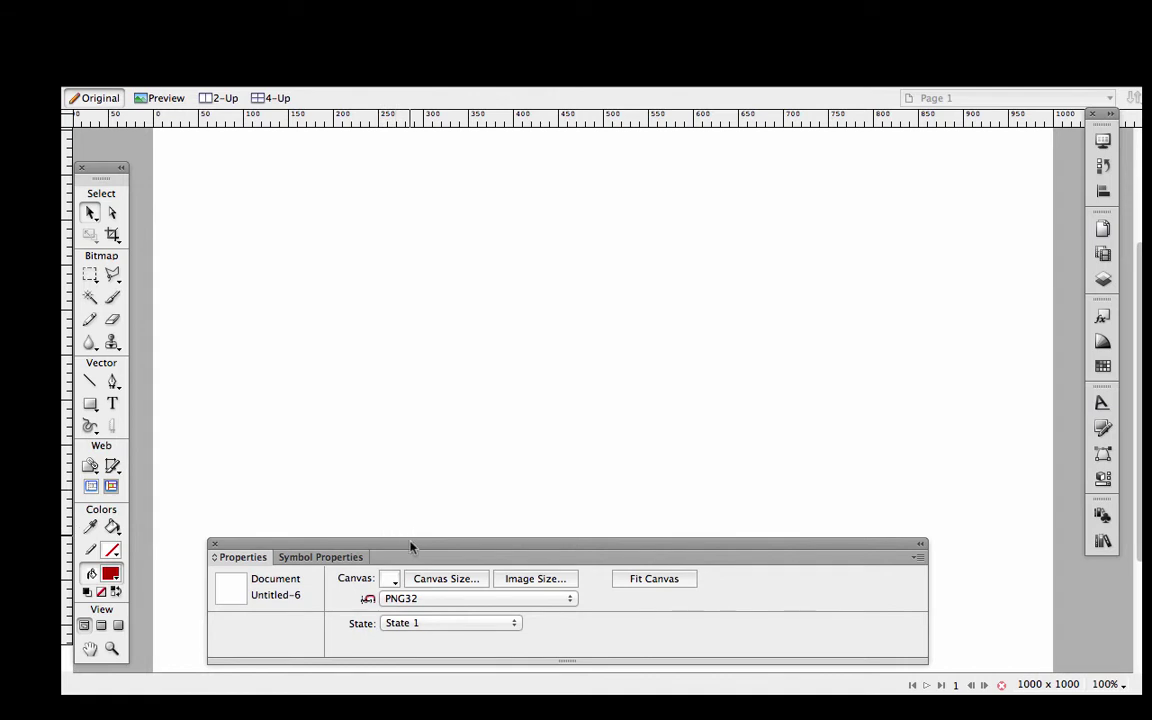
left_click_drag(407, 547, 422, 568)
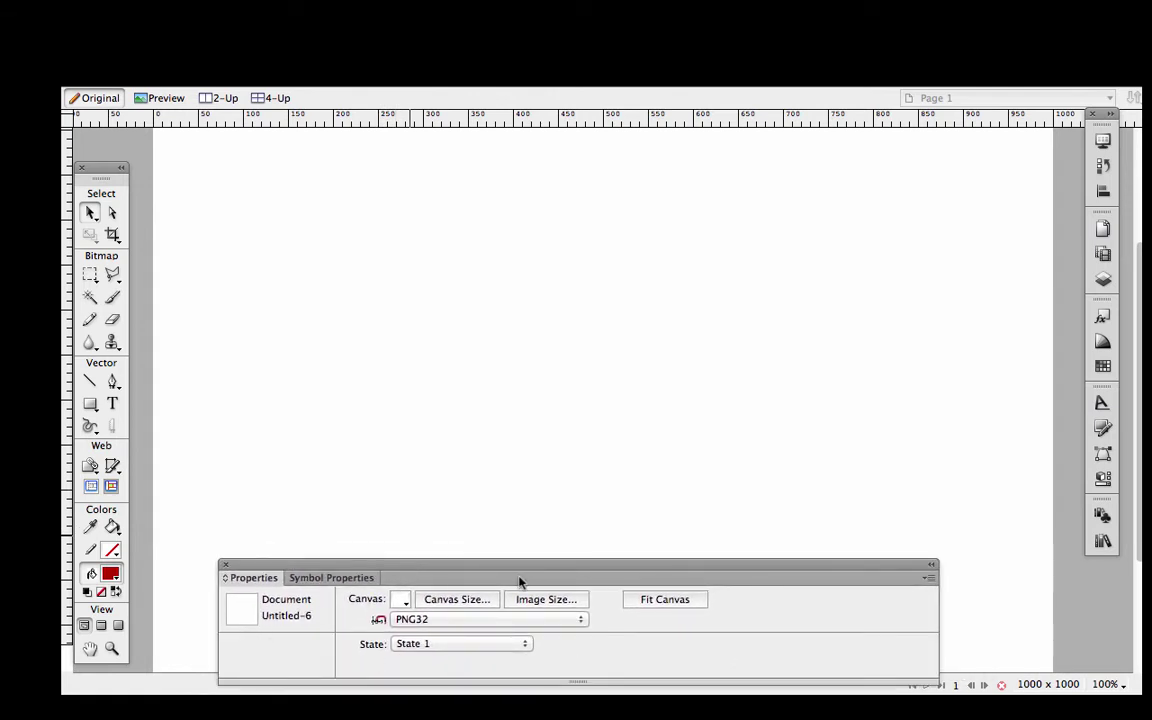
- Make the canvas transparent by setting its colour to none
left_click(473, 600)
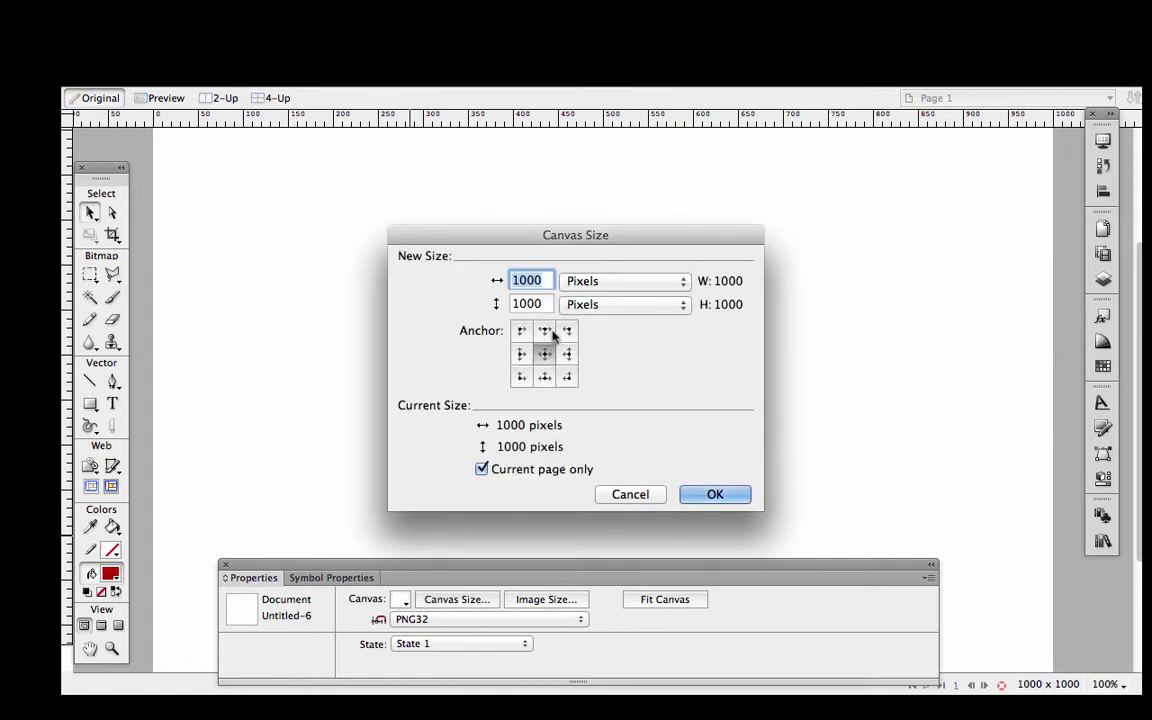
left_click(630, 496)
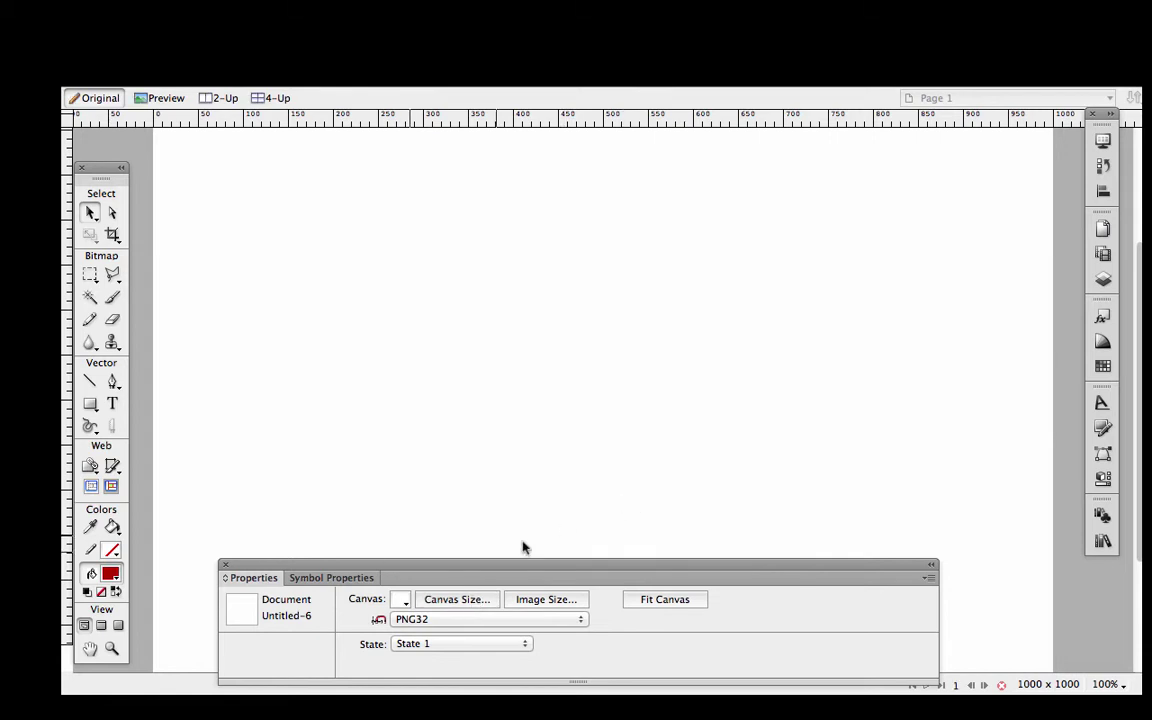
left_click(400, 599)
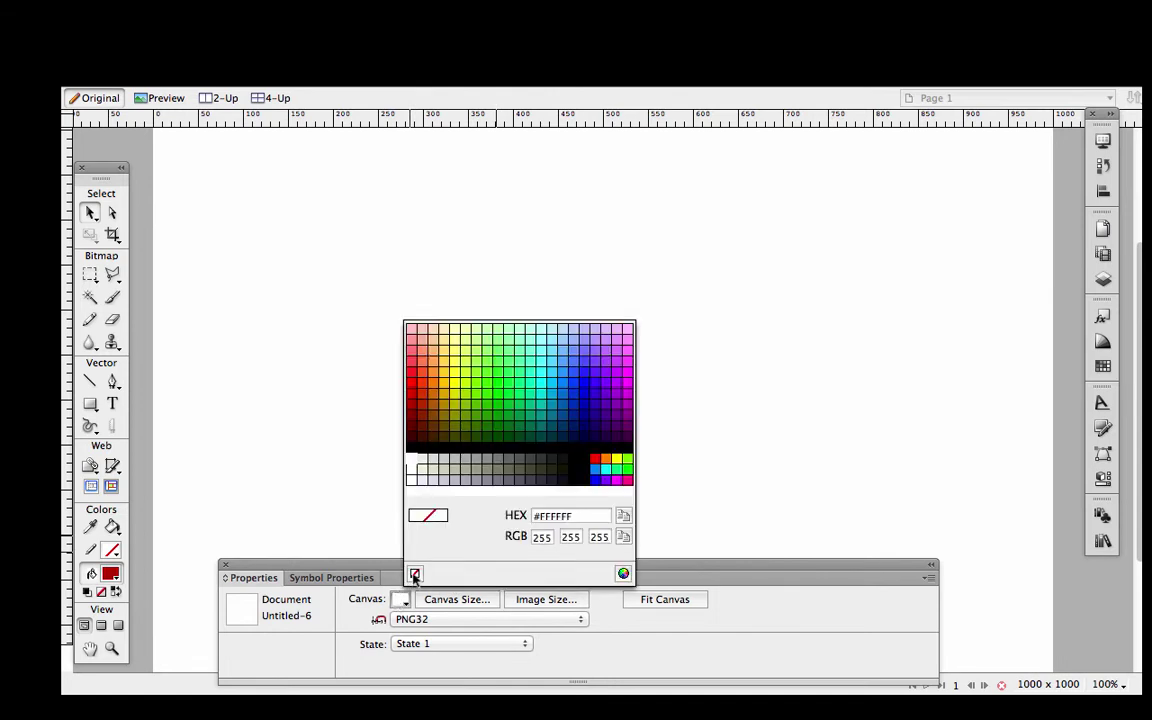
left_click(415, 573)
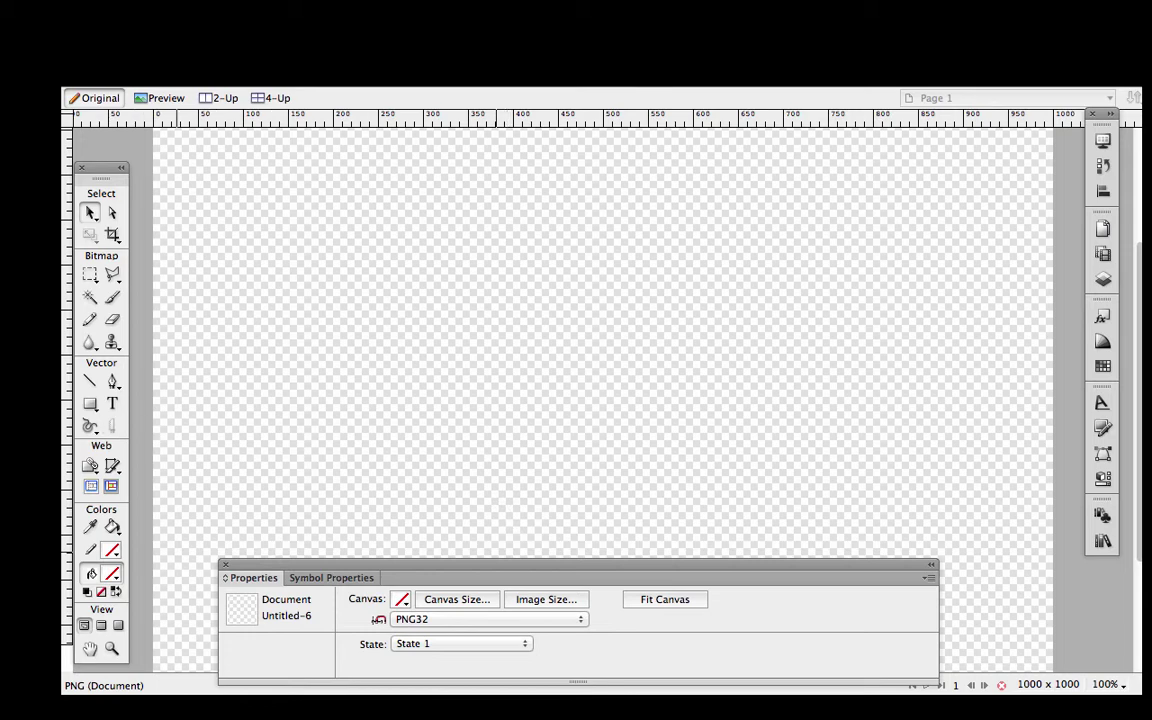
- Draw a wide rectangle about 647 by 141 pixels near the middle of the canvas and fill it black
left_click(90, 403)
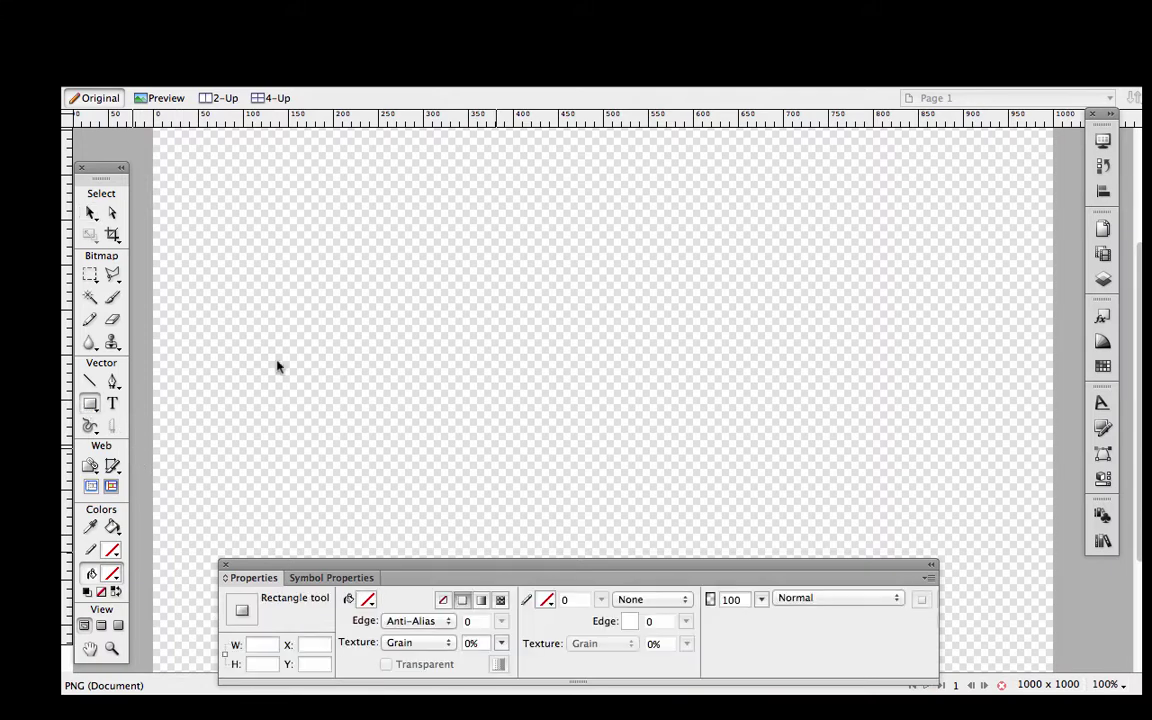
left_click_drag(294, 319, 876, 445)
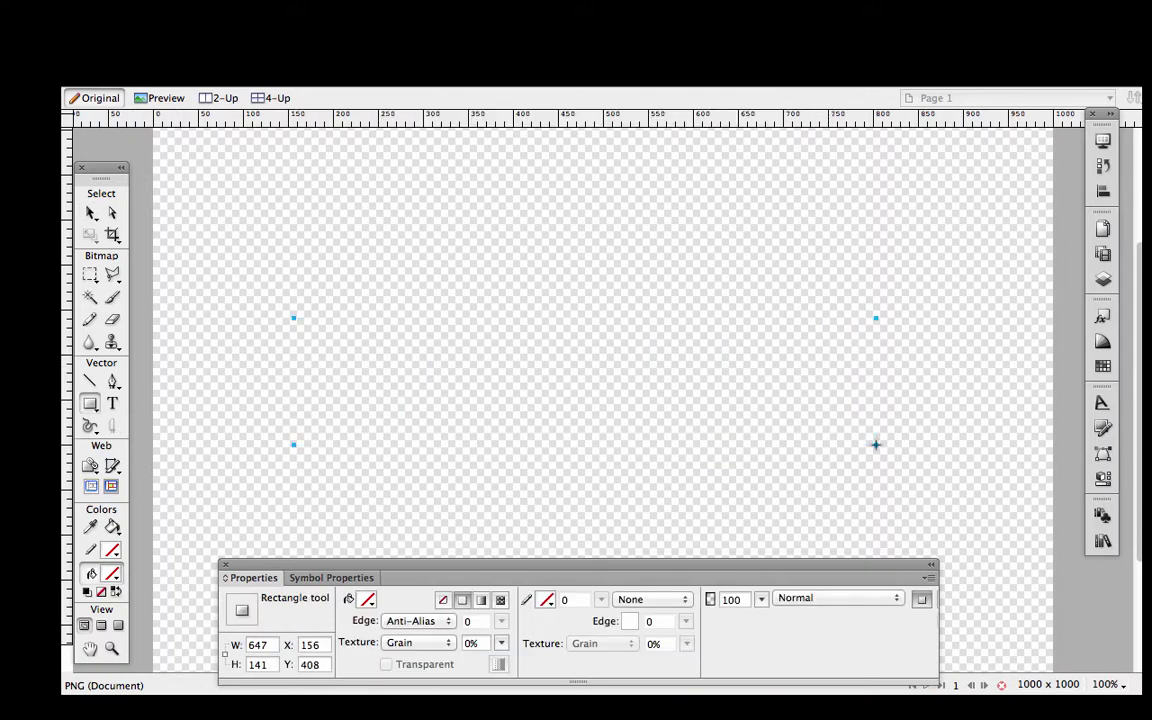
left_click(367, 598)
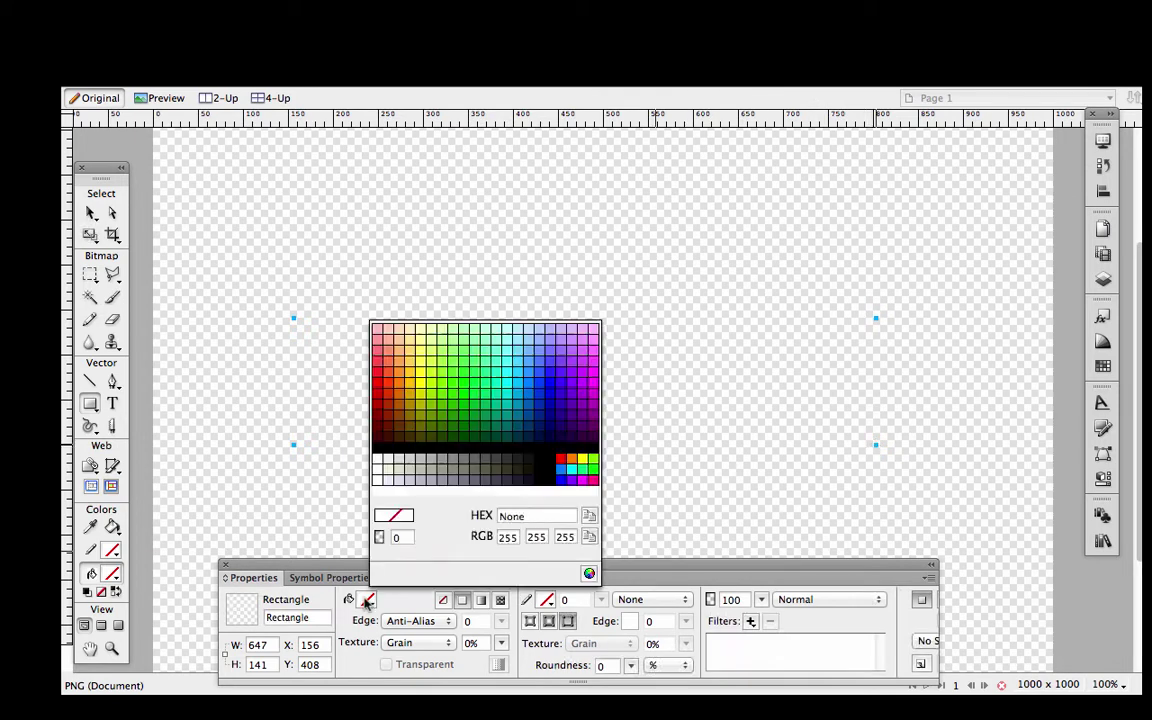
left_click(378, 446)
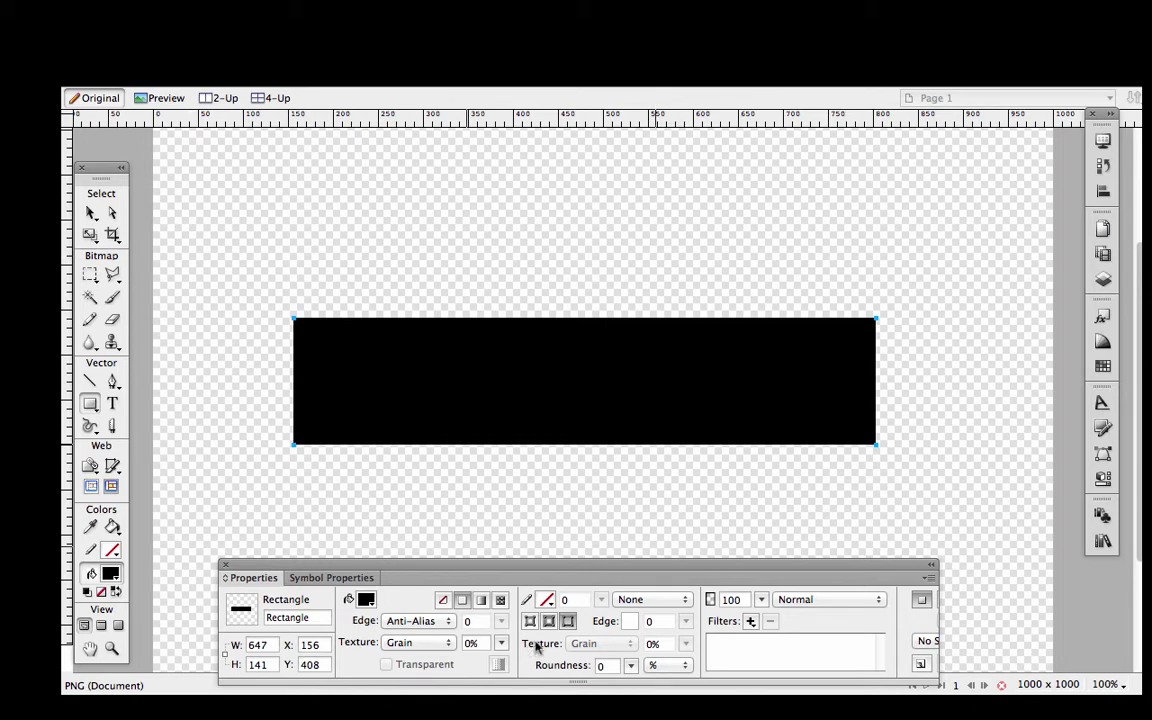
- Round the black rectangle's corners to a roundness of 30% and deselect it
left_click(629, 667)
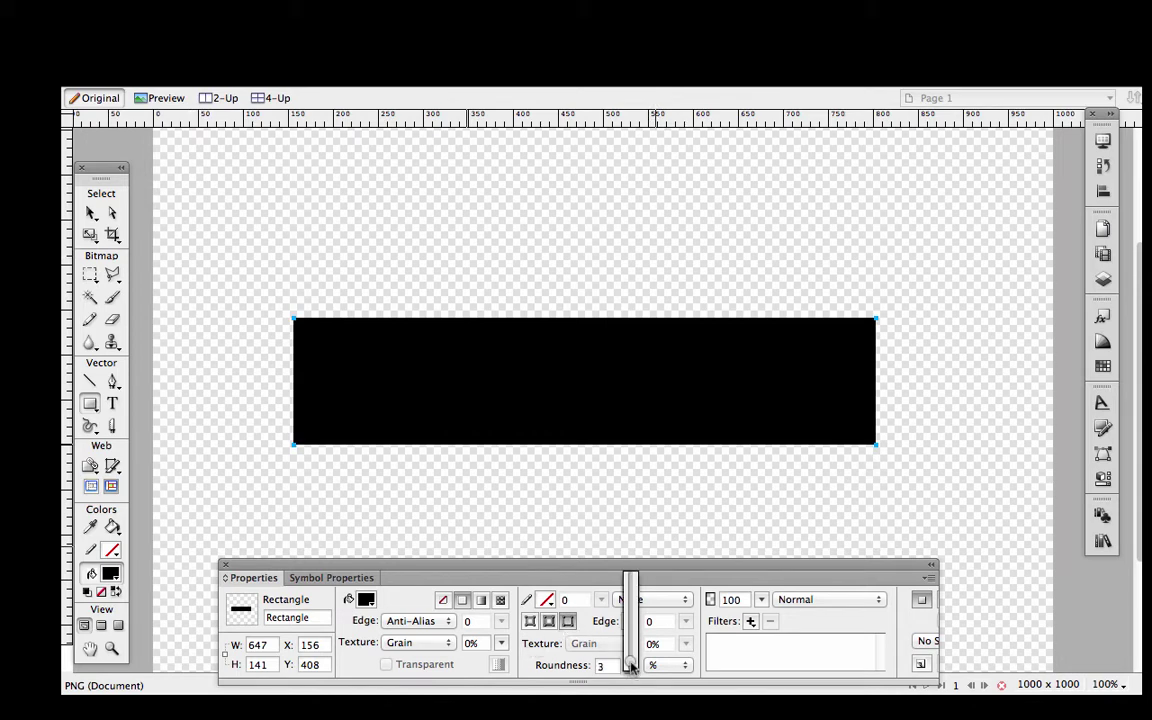
left_click_drag(631, 666, 632, 655)
left_click_drag(632, 643, 633, 644)
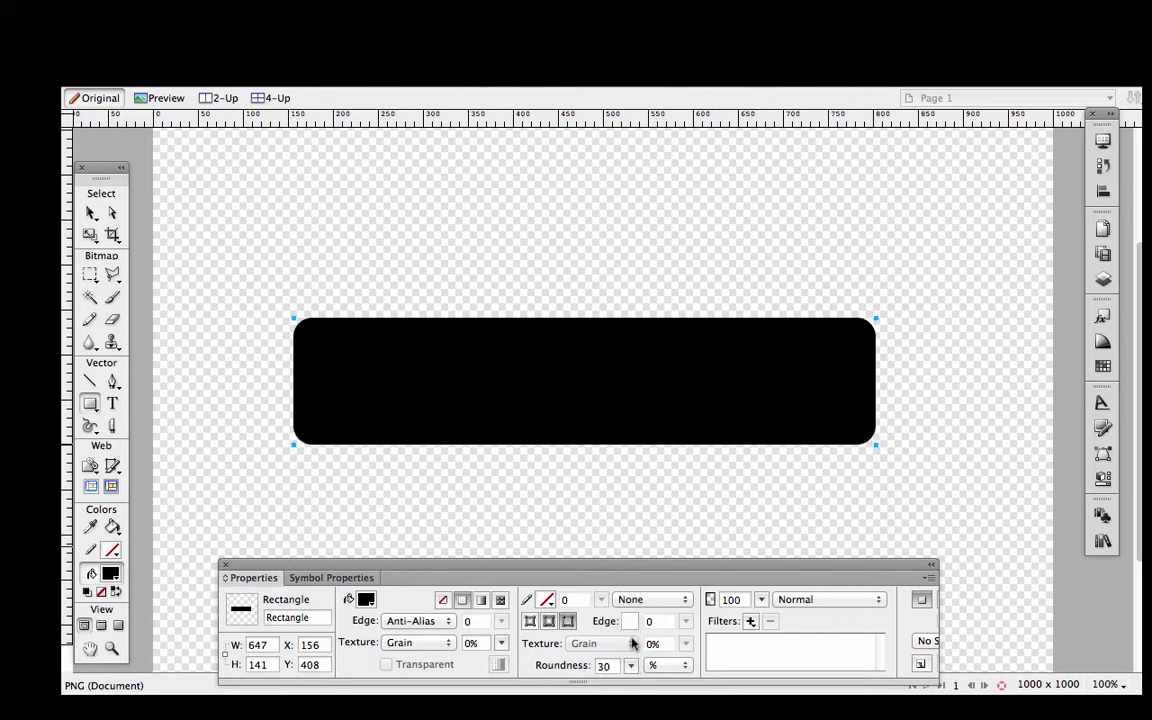
left_click(91, 214)
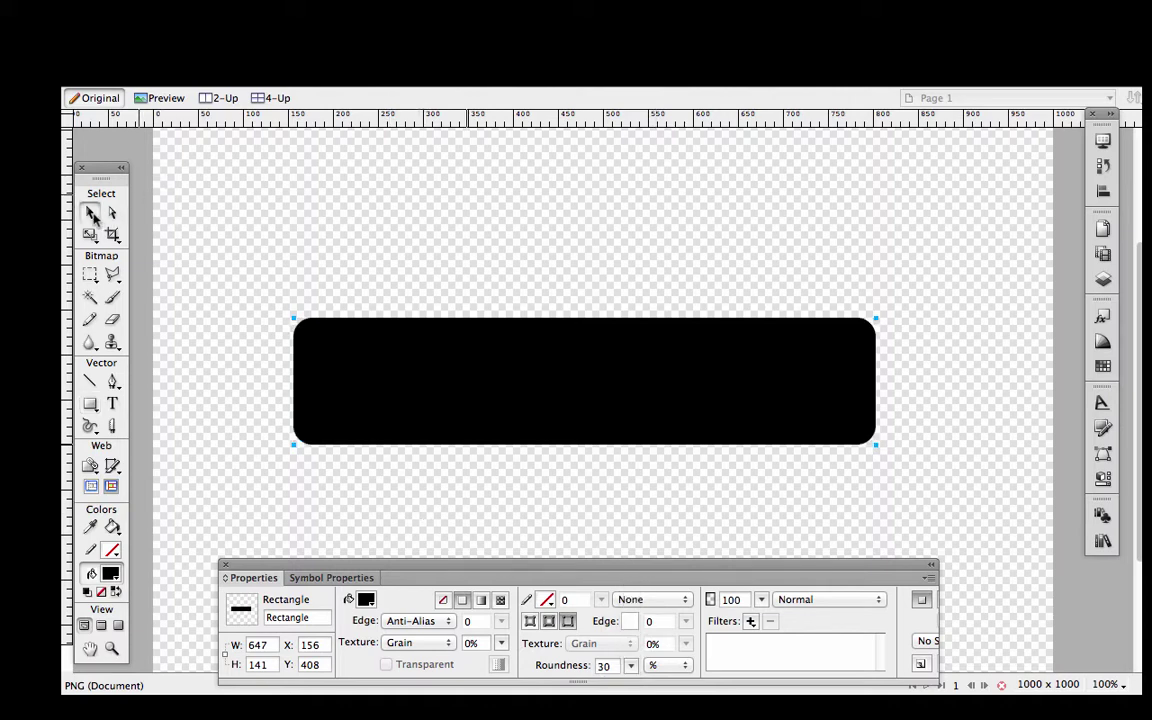
left_click(162, 205)
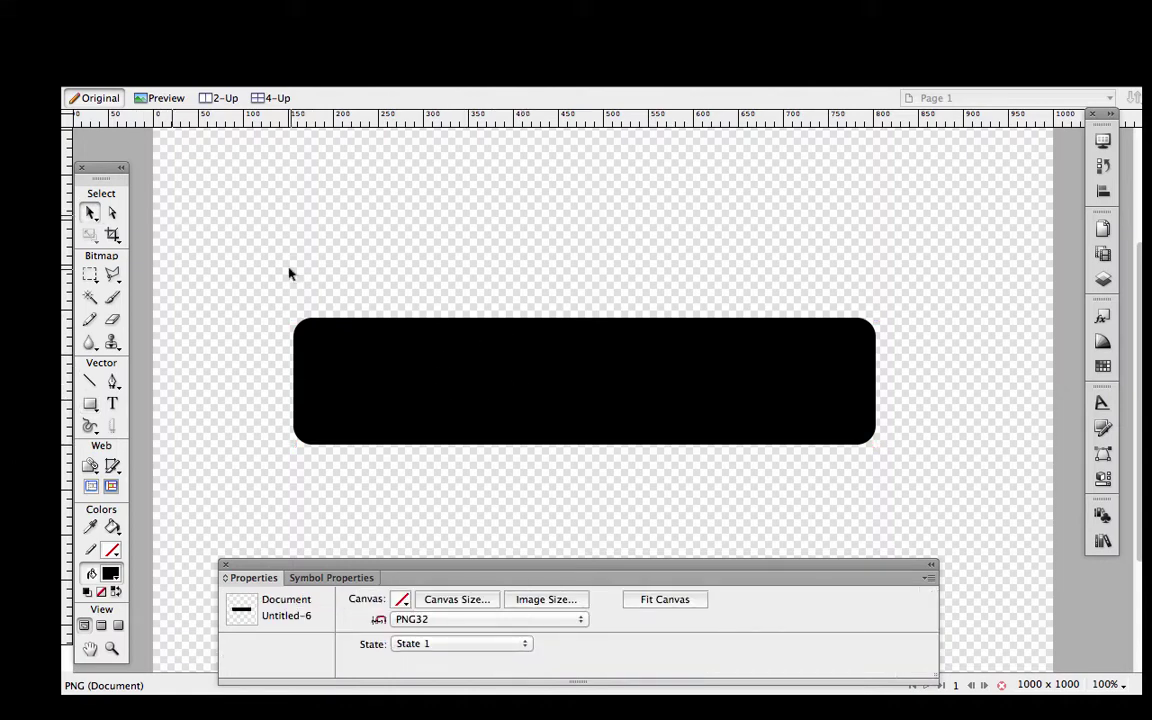
- Try to reshape the rounded rectangle through its corner points with the Subselection tool, and cut the shape
left_click(409, 429)
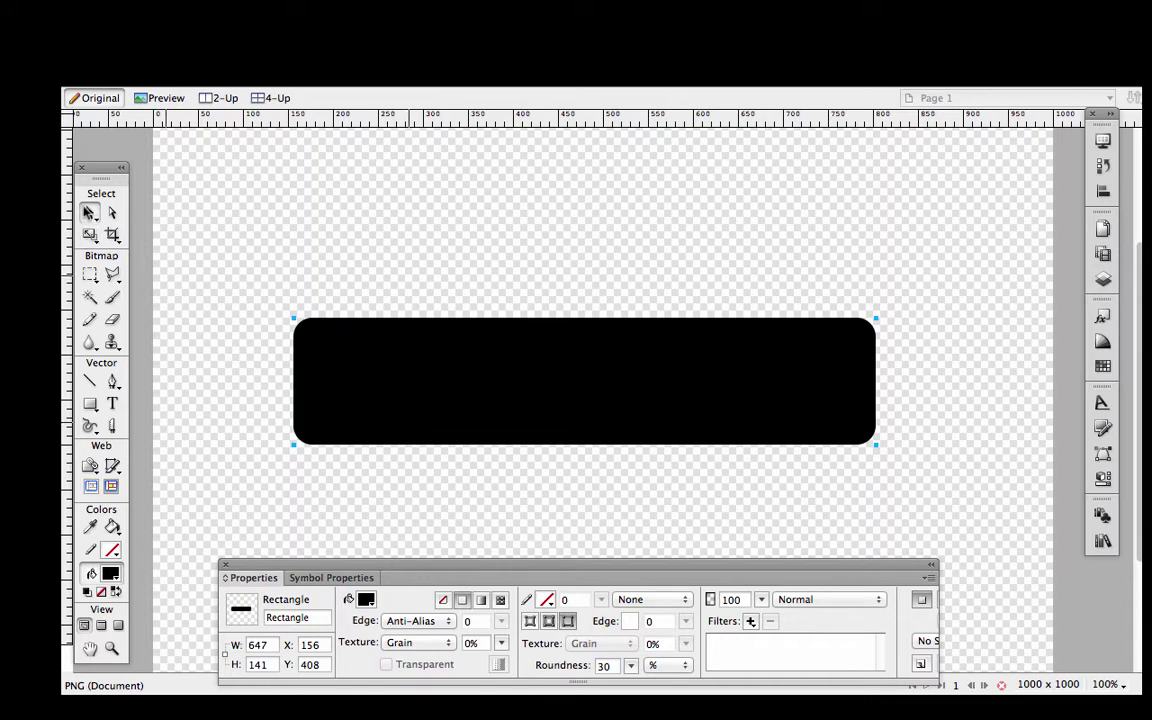
left_click(112, 213)
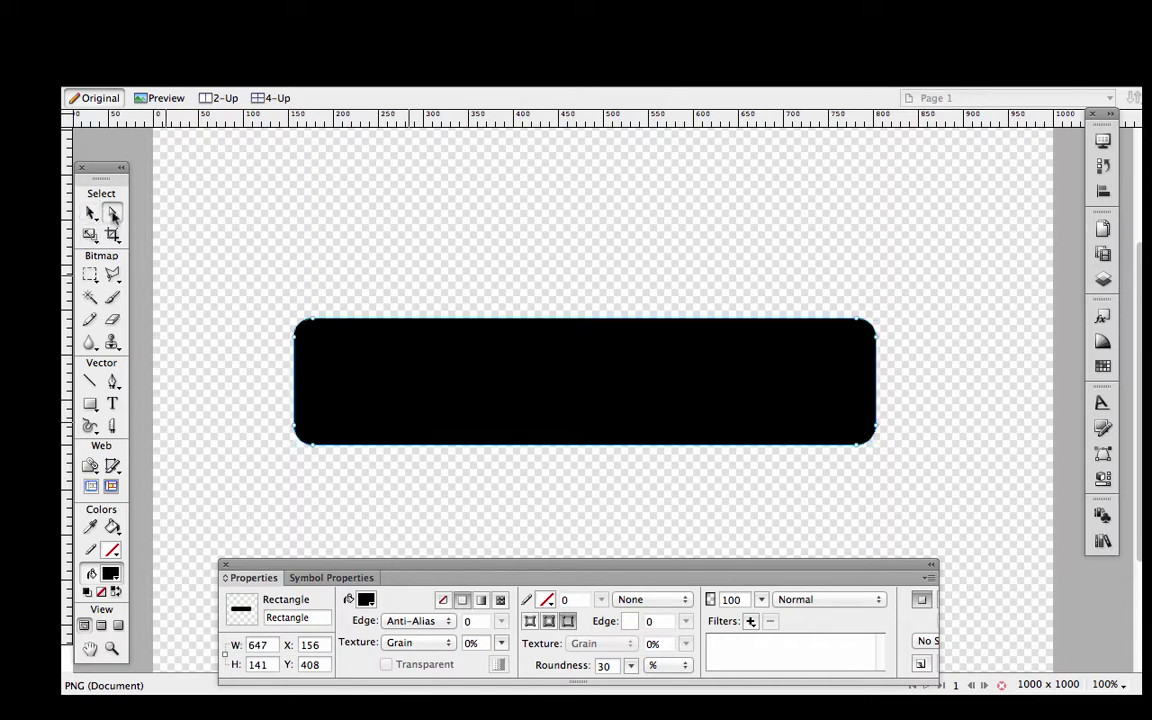
left_click(313, 325)
left_click(728, 336)
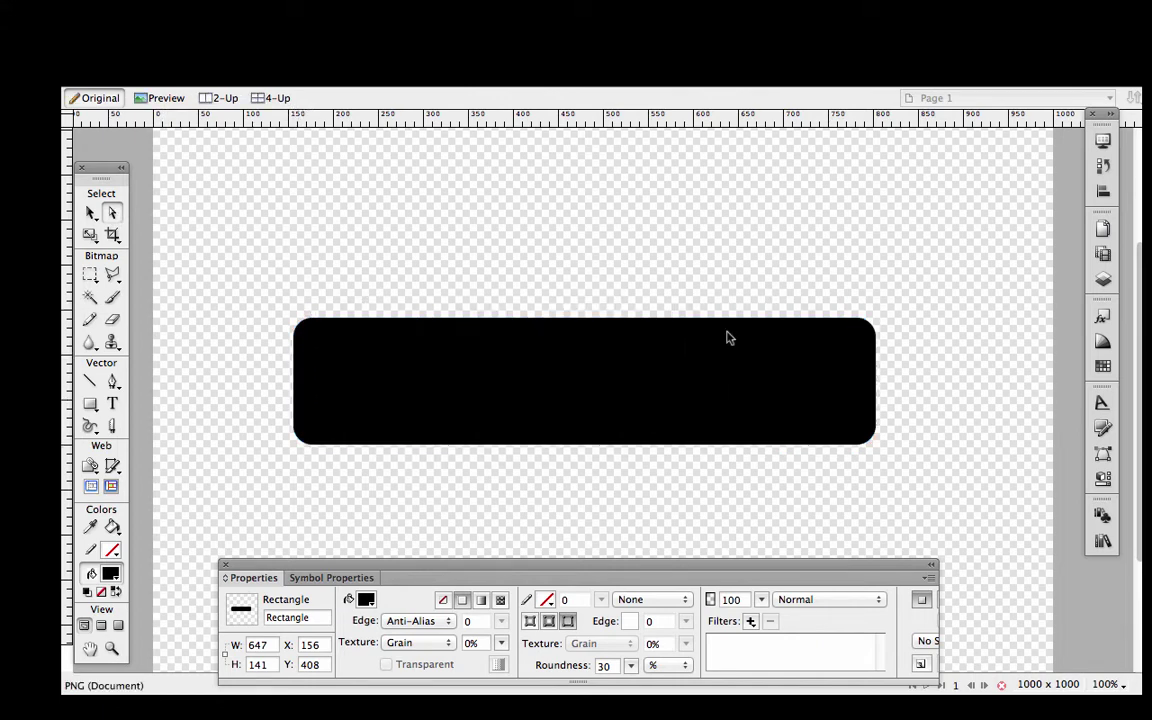
left_click_drag(309, 327, 462, 480)
key("super+x")
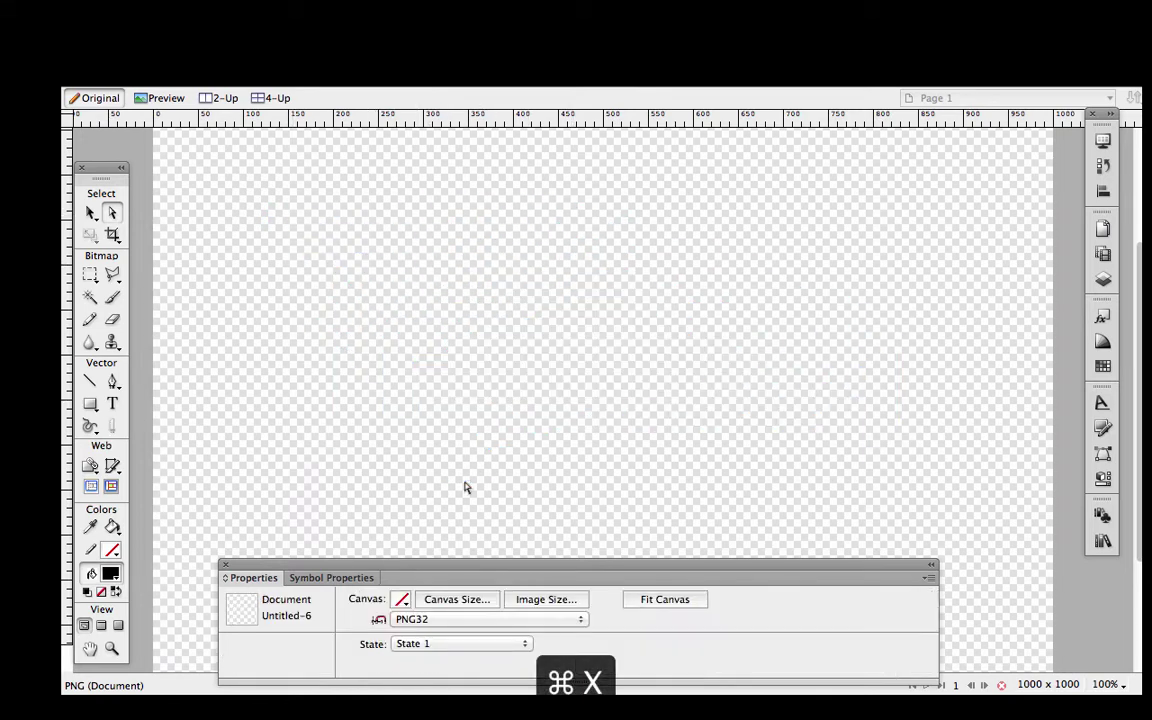
- Undo the cut and the moves made to the rounded rectangle
key("shift+super+z")
key("super+z")
key("super+z")
key("super+z")
key("super+z")
key("super+z")
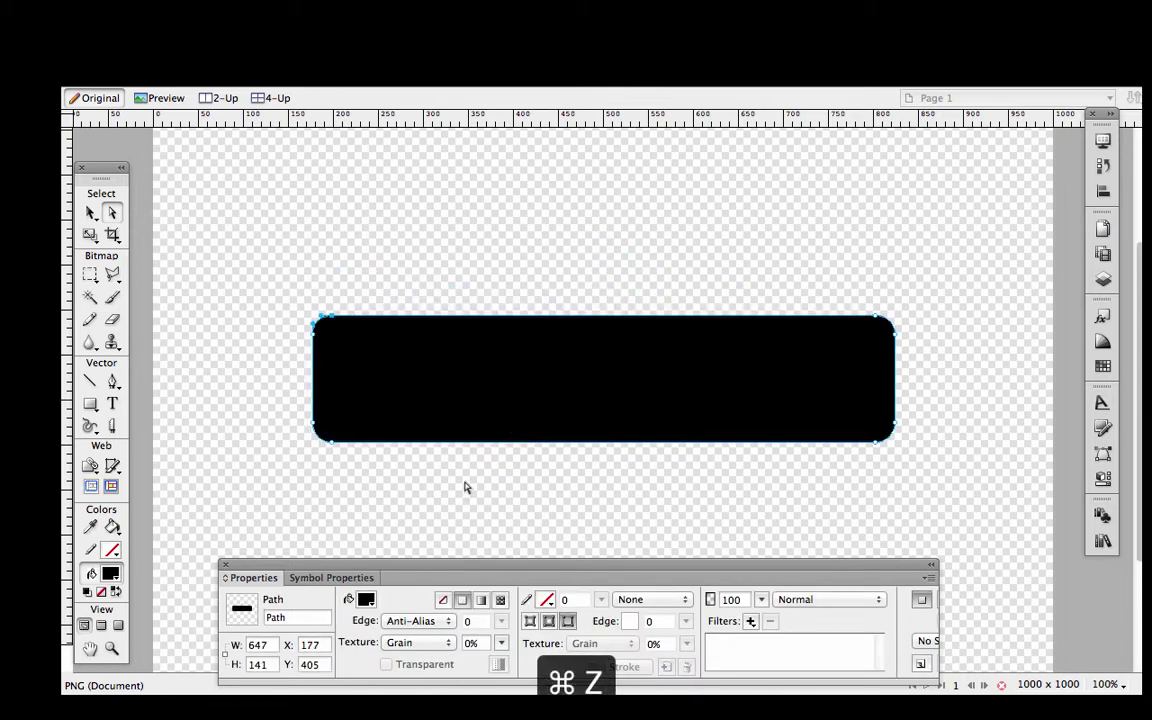
key("super+z")
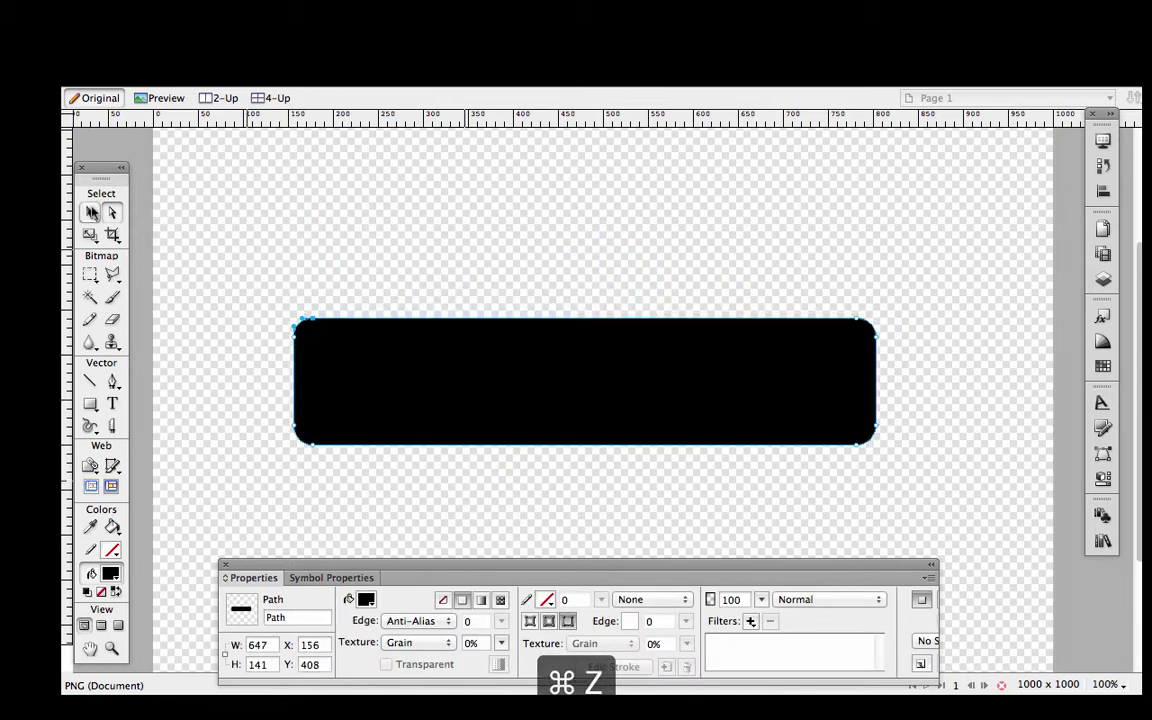
- Move the rounded black shape to about X 187, Y 420 and deselect it
left_click(257, 259)
left_click(375, 357)
left_click_drag(375, 357, 432, 367)
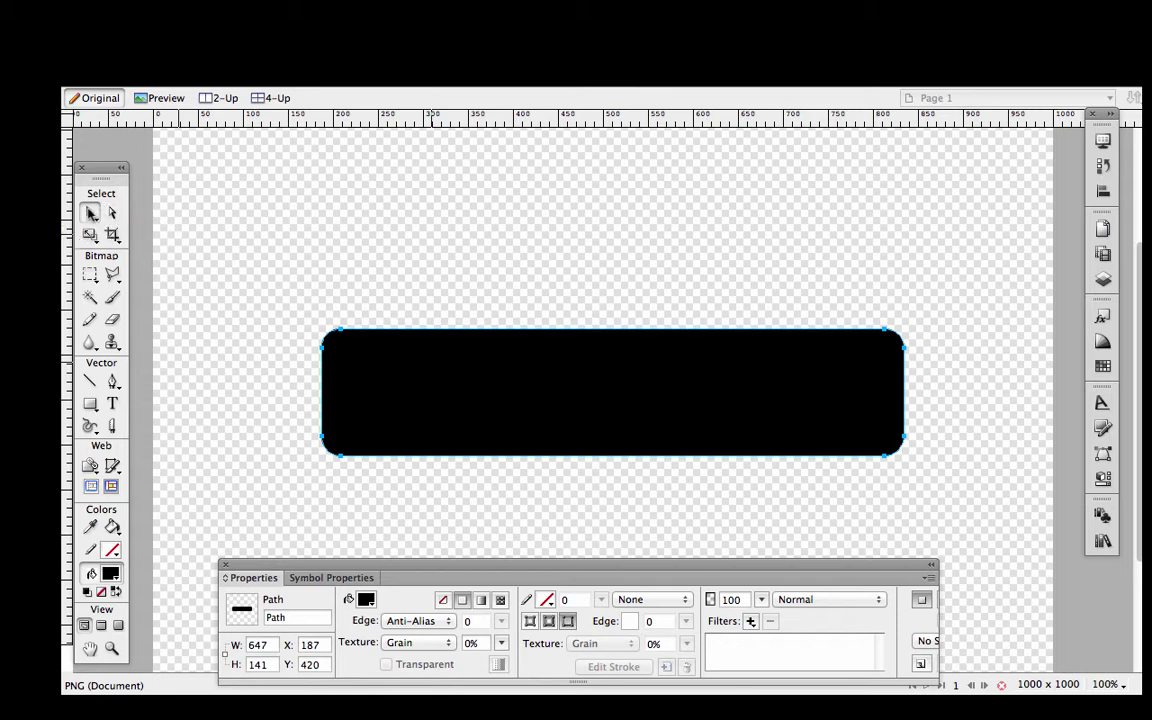
left_click(310, 212)
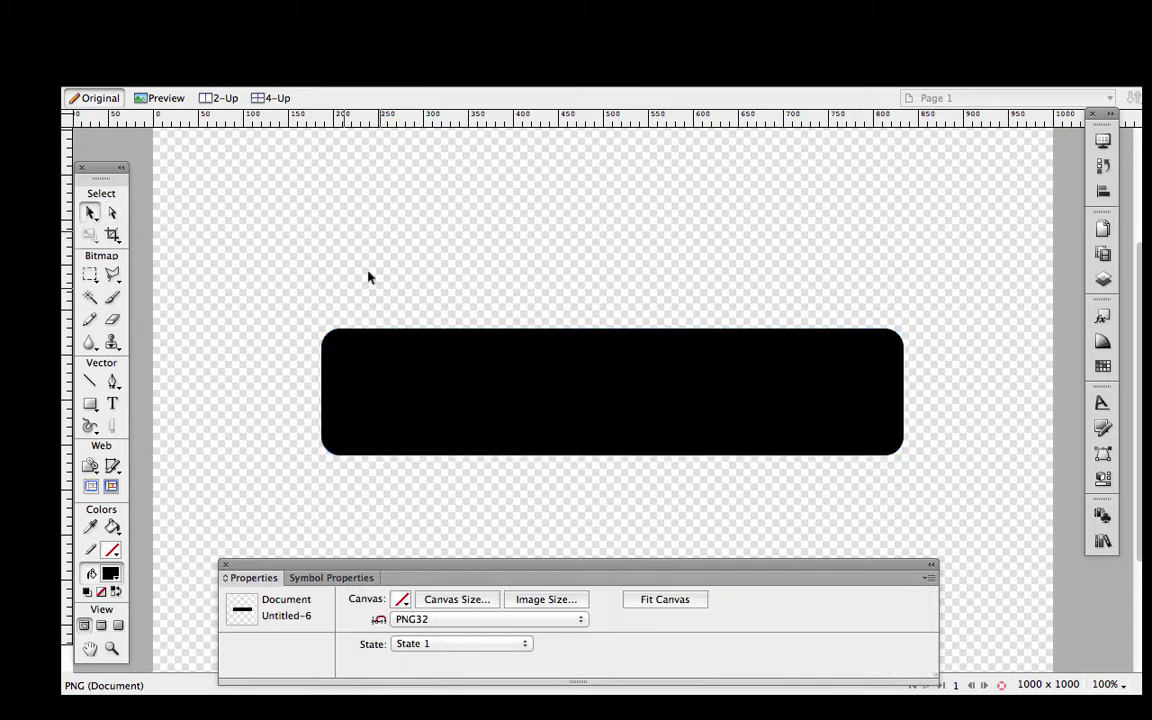
- Duplicate the rounded black shape and place the copy straight above the original at about Y 259
left_click(409, 360)
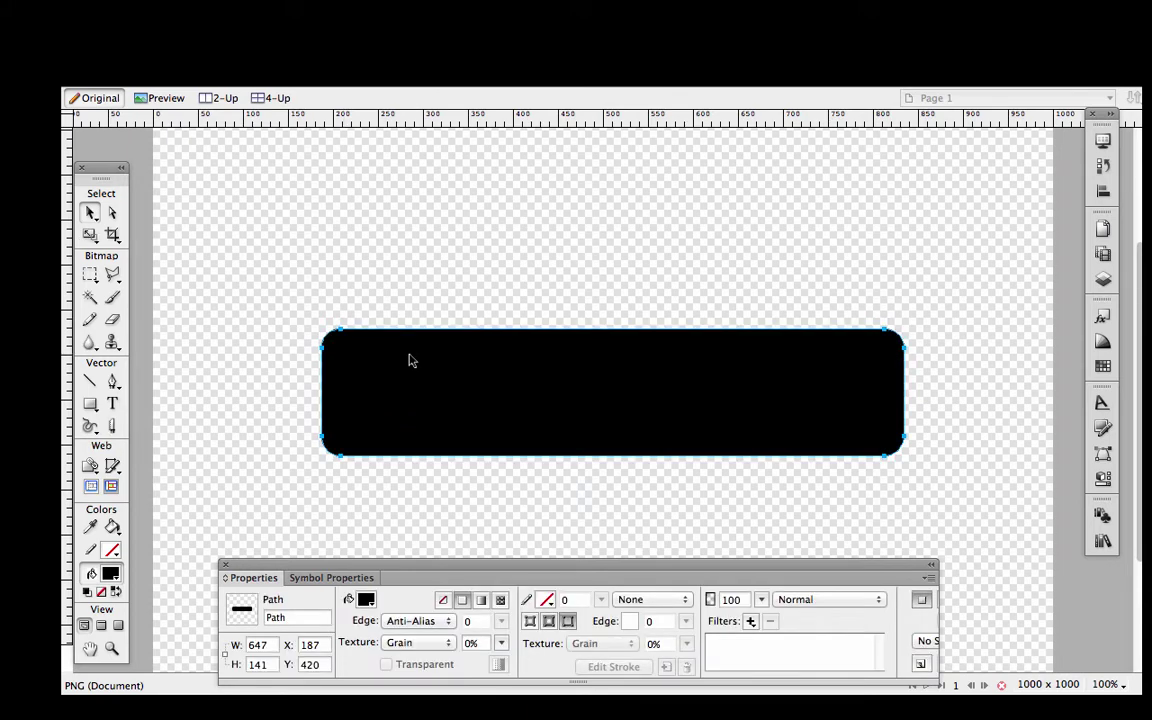
key("super+c")
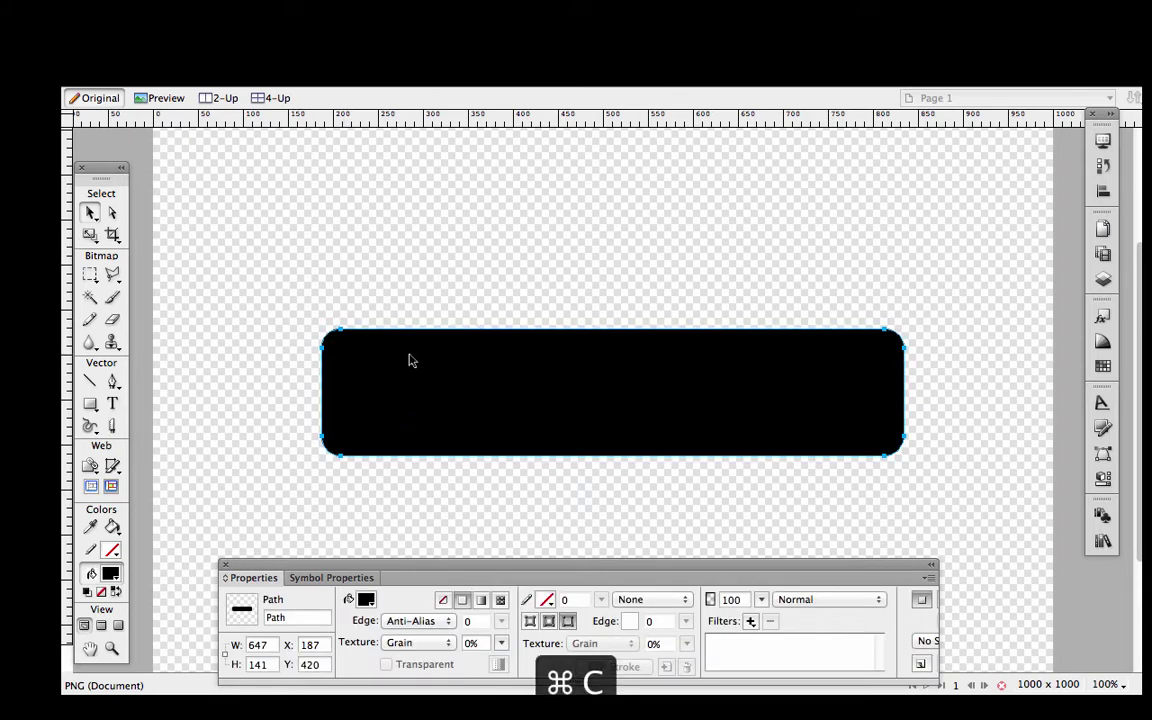
left_click(401, 297)
key("super+v")
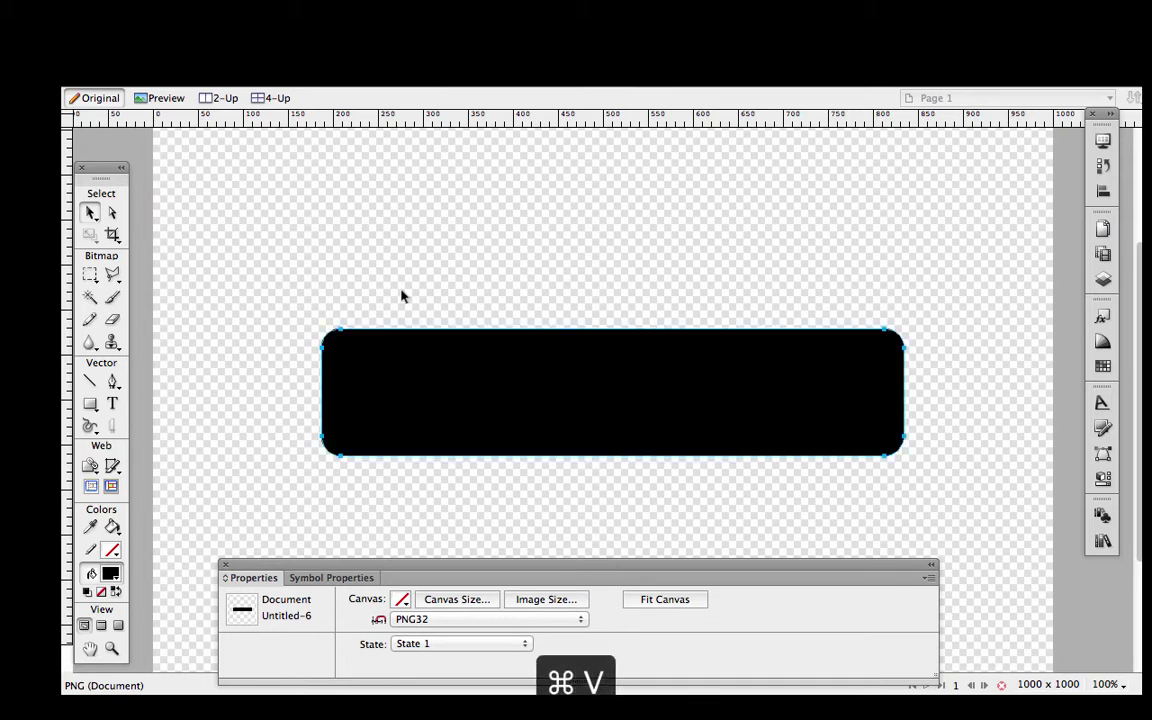
left_click_drag(427, 350, 427, 213)
- Fill the upper copy with dark grey and stack it exactly over the black original
left_click(368, 598)
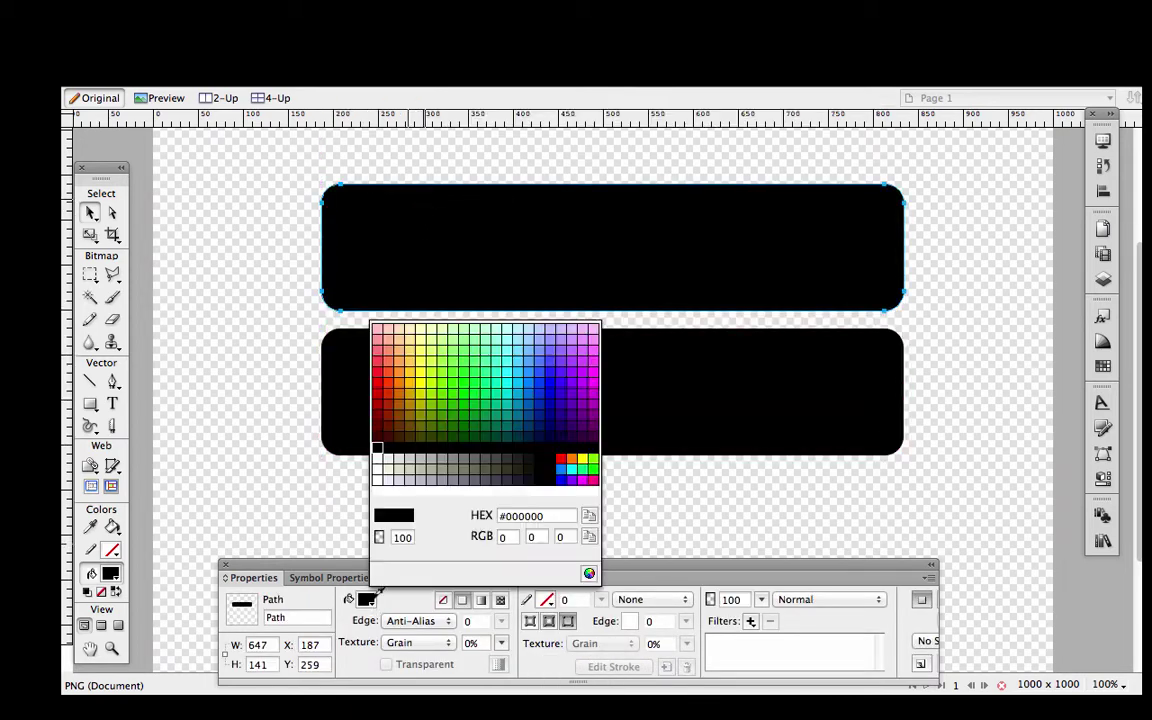
left_click(485, 457)
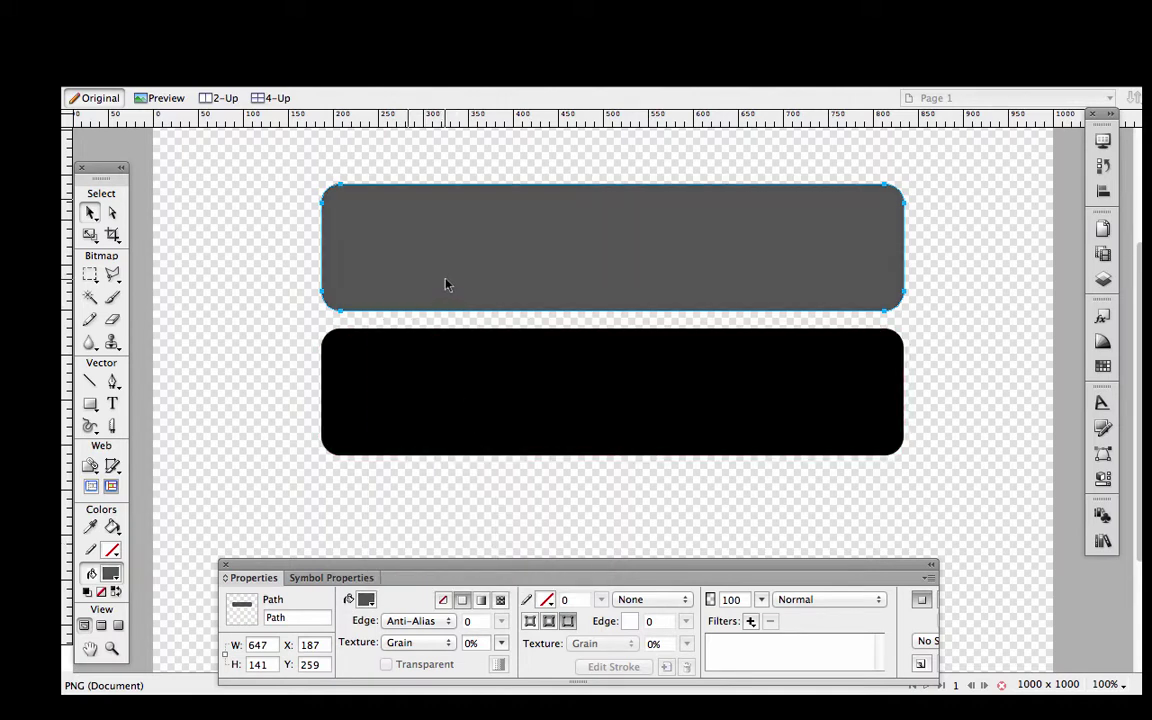
left_click_drag(446, 285, 445, 428)
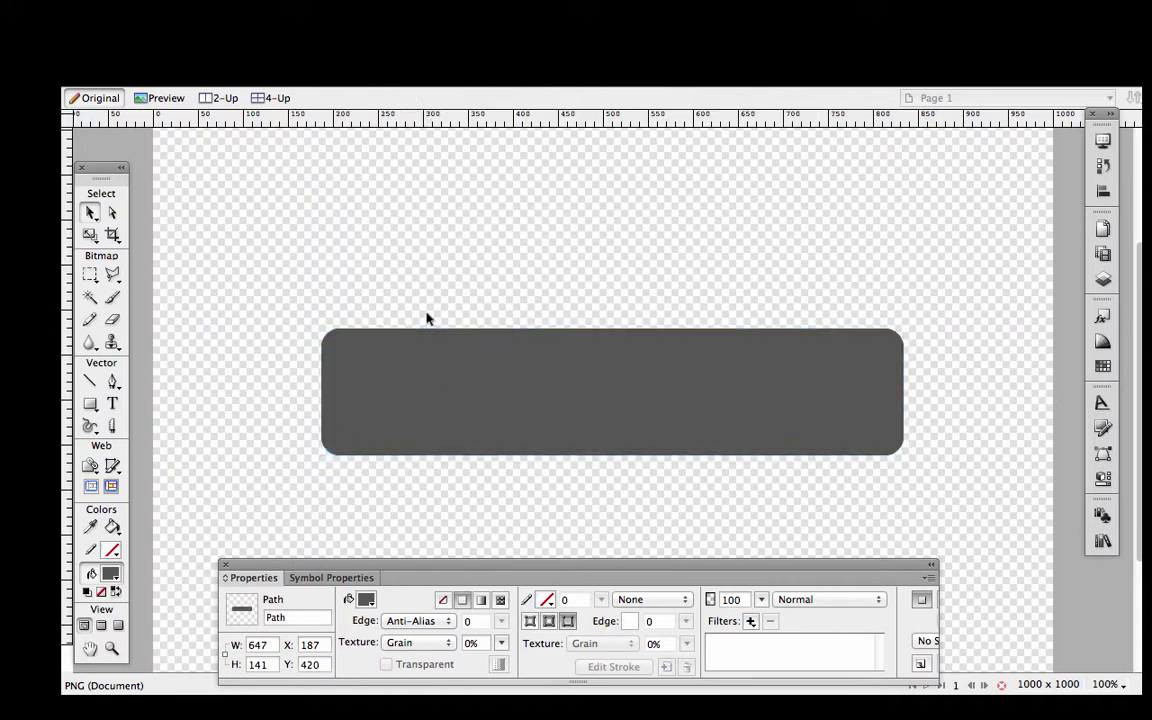
left_click(427, 316)
- Select both stacked rounded rectangles and bring up the alignment options for them
mouse_move(393, 378)
left_mouse_down()
mouse_move(395, 345)
mouse_move(396, 375)
left_mouse_up()
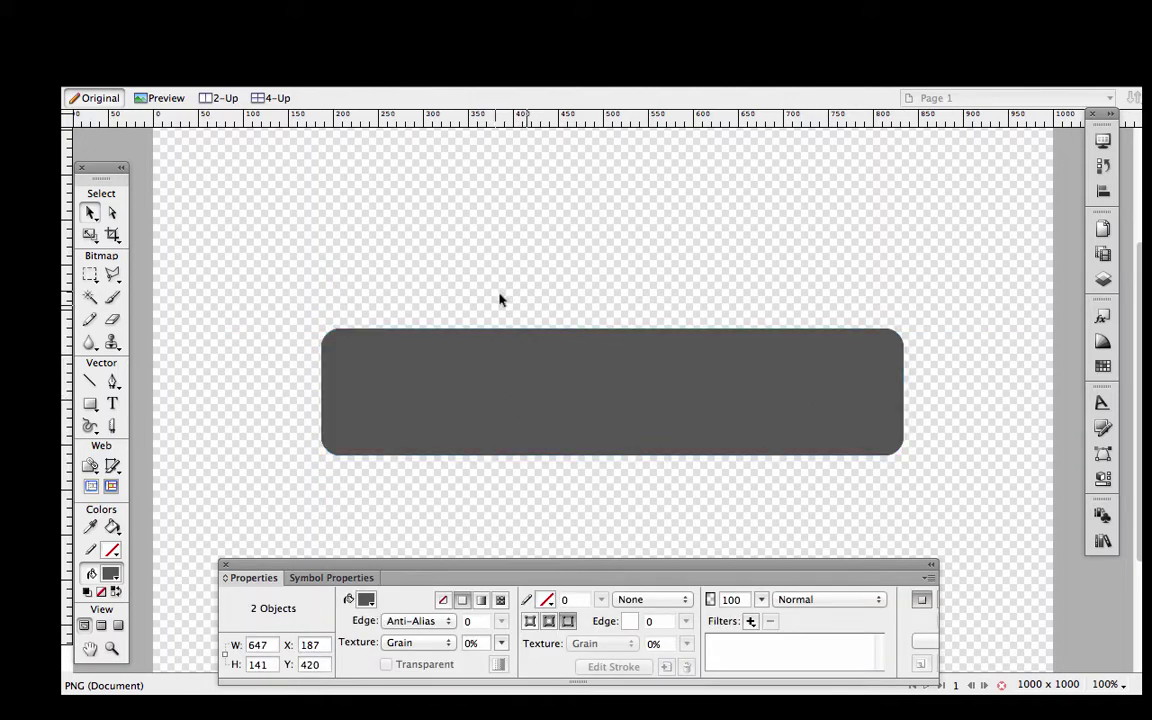
left_click_drag(488, 288, 546, 478)
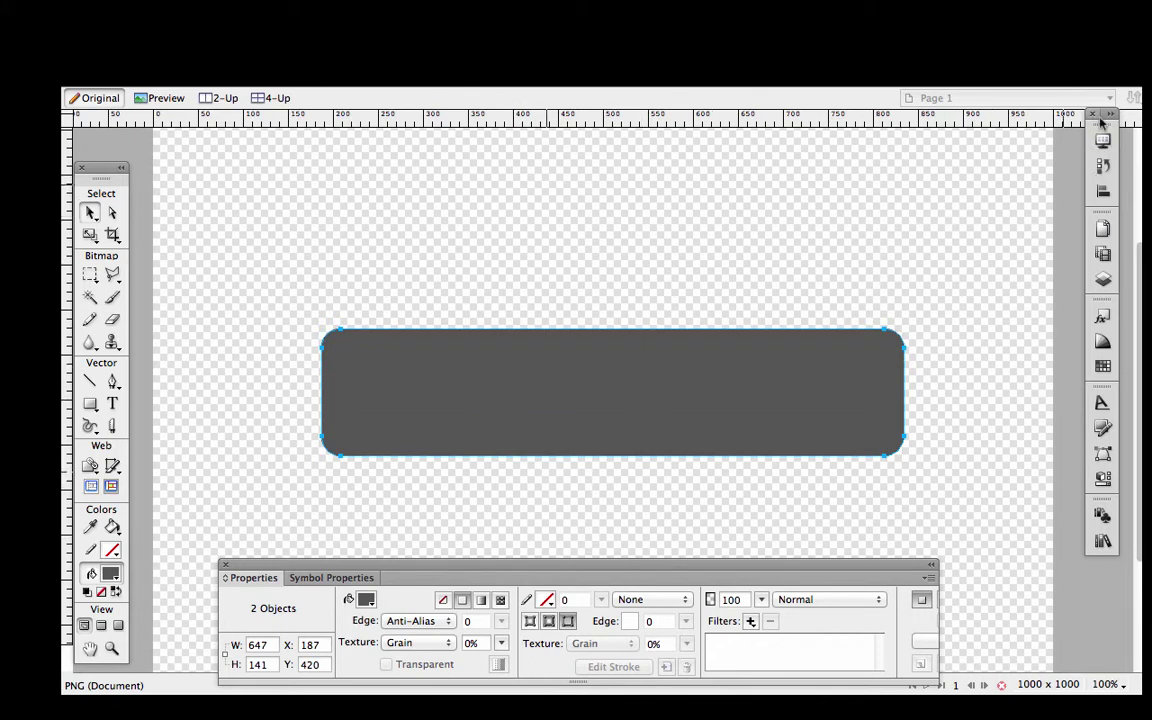
left_click(1102, 191)
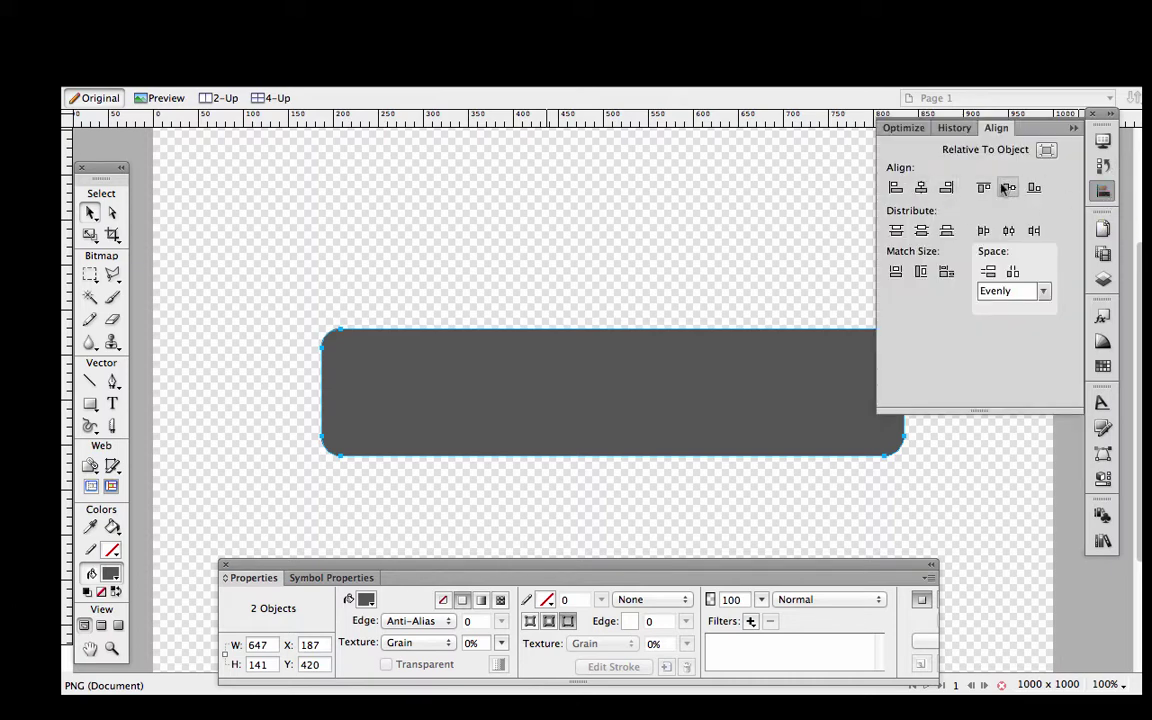
left_click(1073, 129)
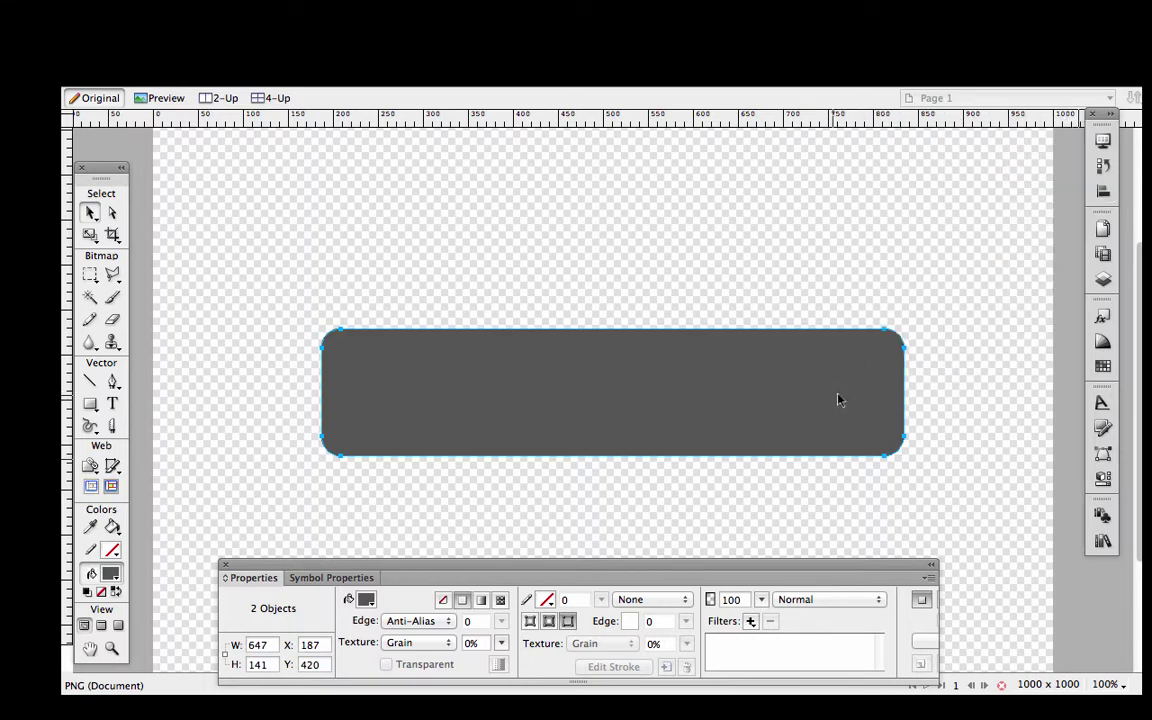
- Select only the top rounded rectangle, try it at 48% opacity, and restore it to 100%
left_click(776, 478)
left_click(760, 418)
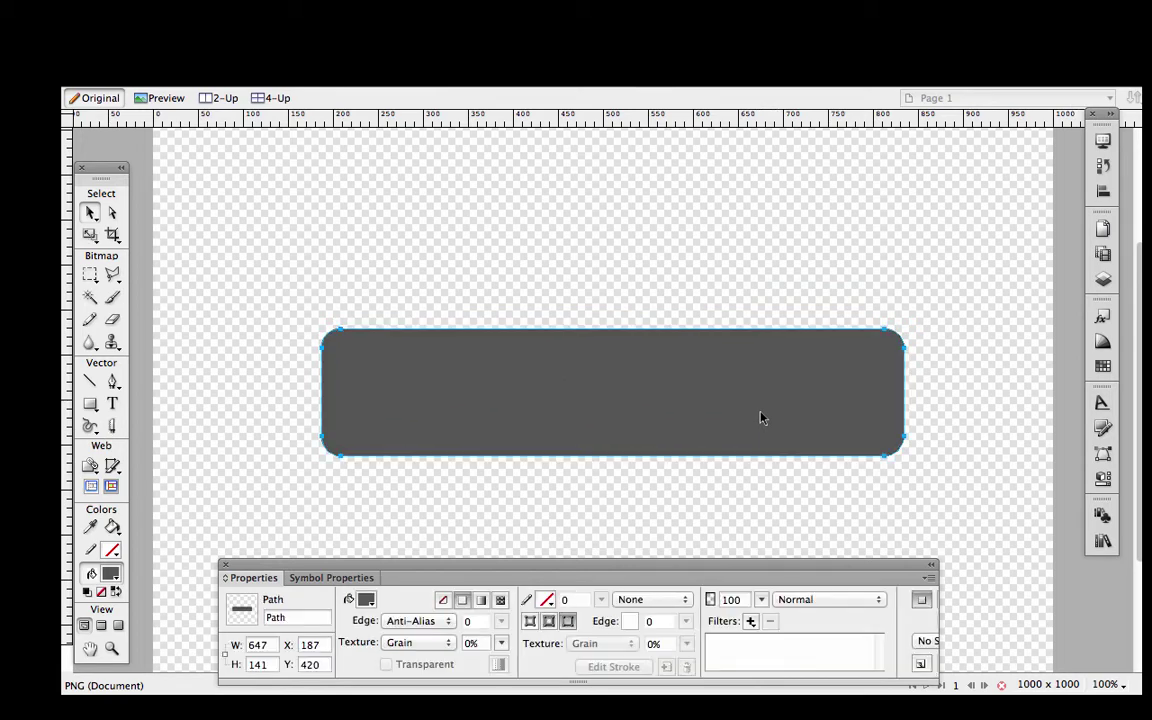
left_click_drag(760, 600, 755, 646)
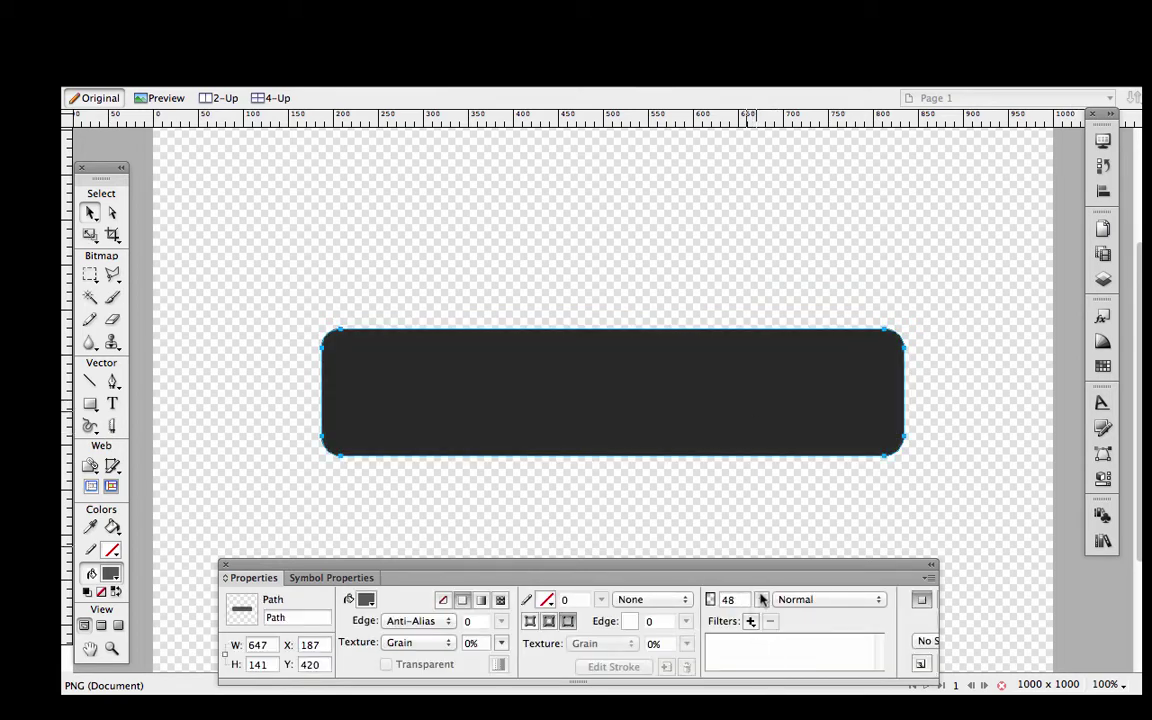
left_click_drag(762, 599, 760, 538)
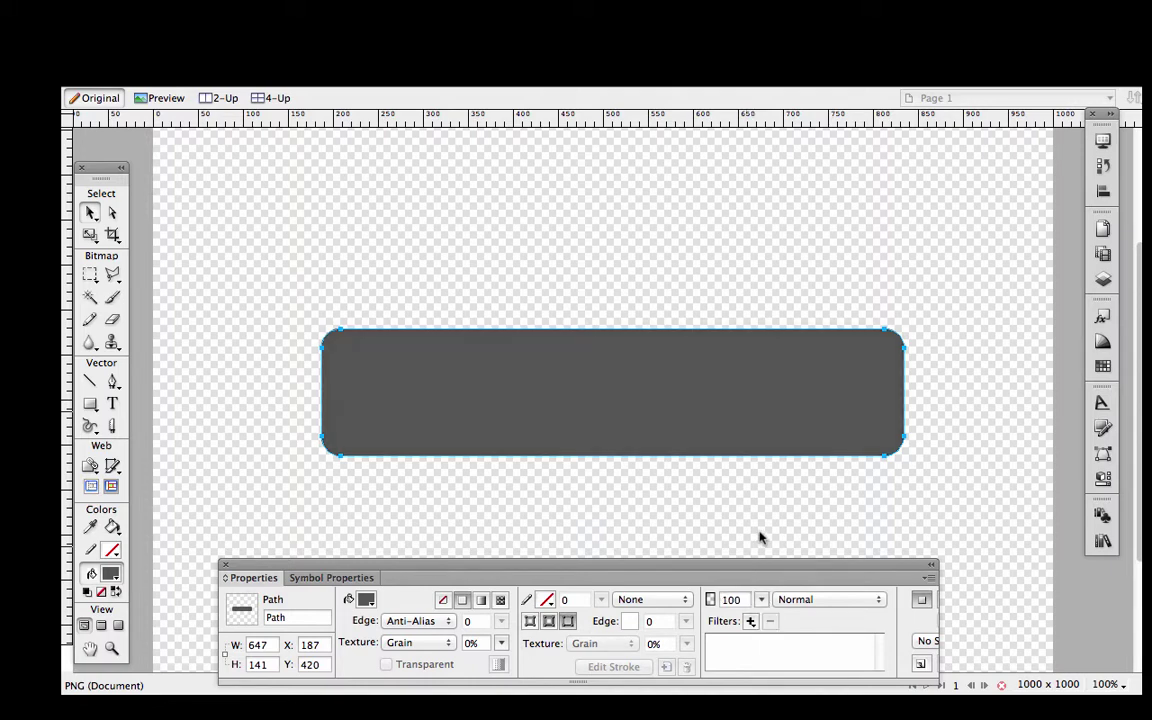
- Fill the top rounded rectangle with magenta, try it at 51% and 12% opacity, and return it to 100%
left_click(366, 599)
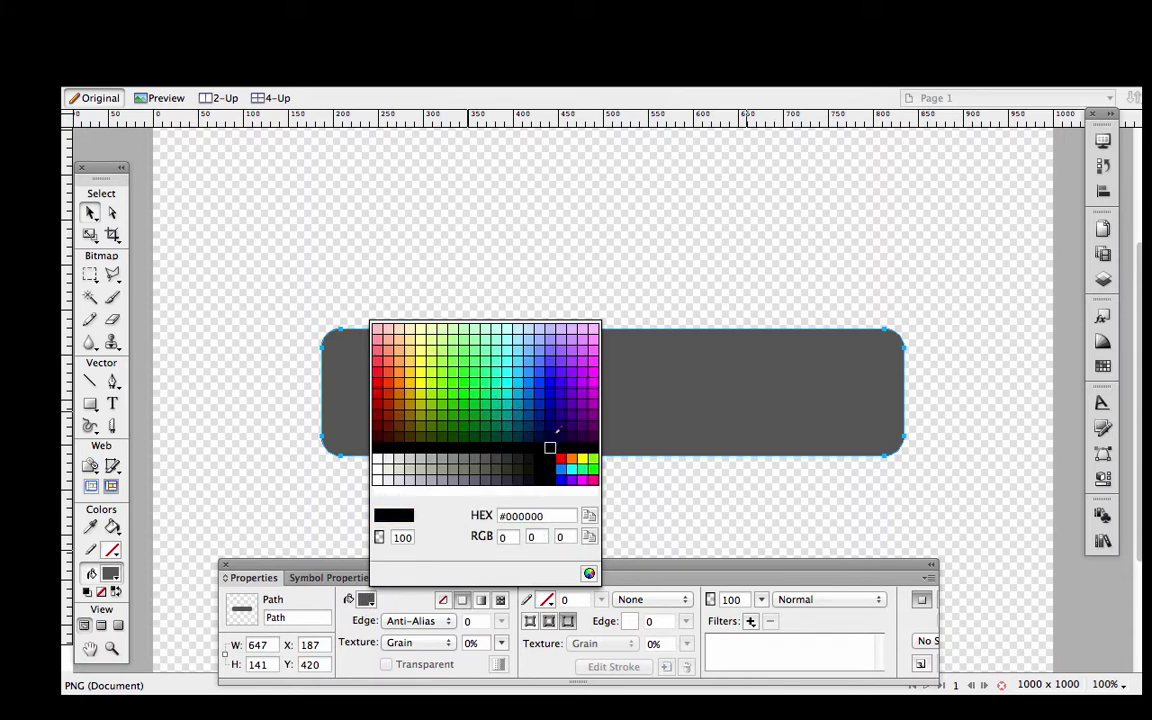
left_click(586, 478)
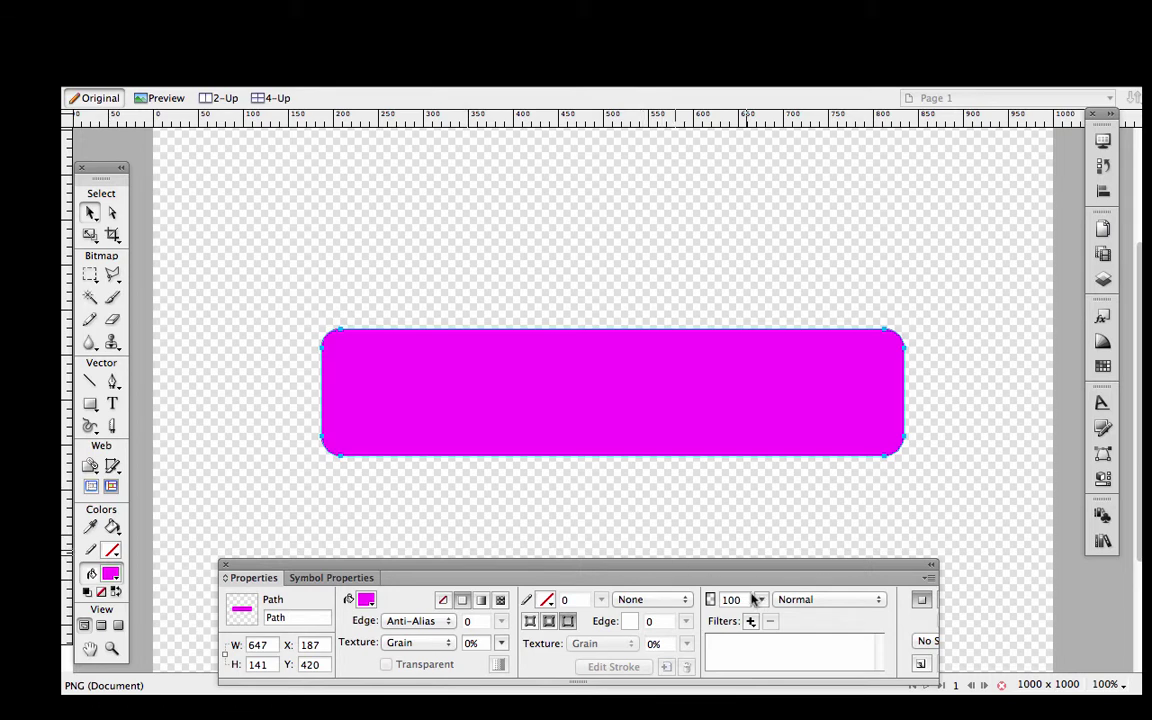
left_click_drag(761, 599, 761, 676)
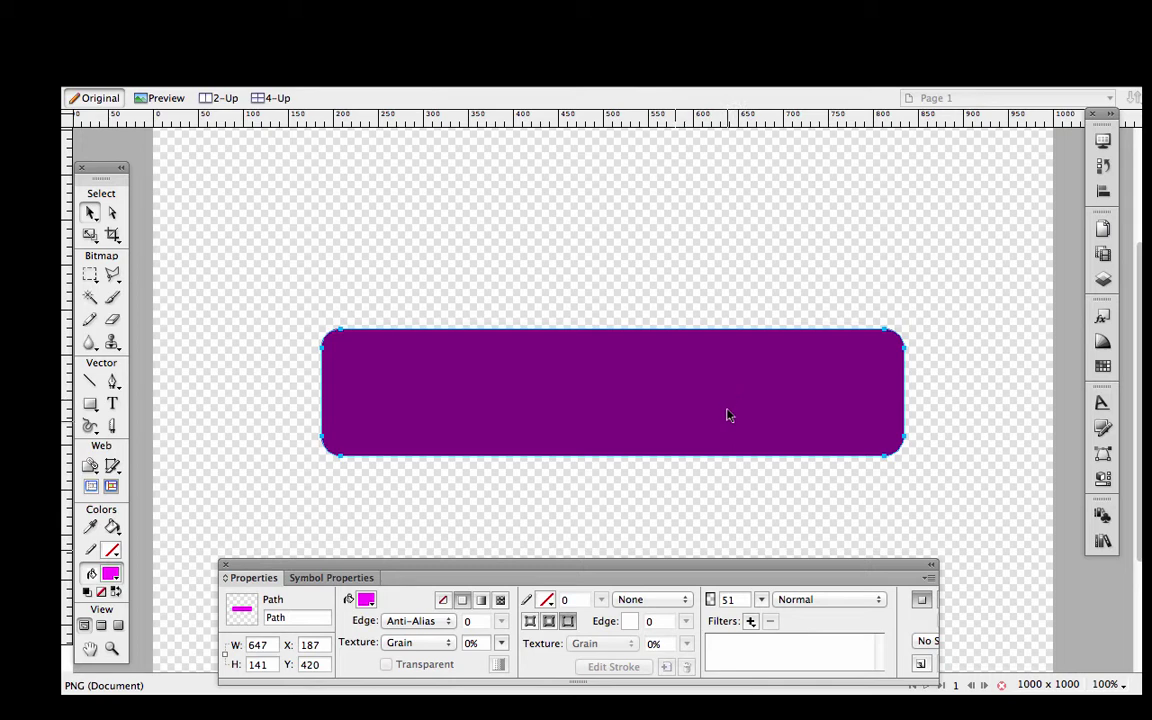
left_click_drag(760, 600, 761, 496)
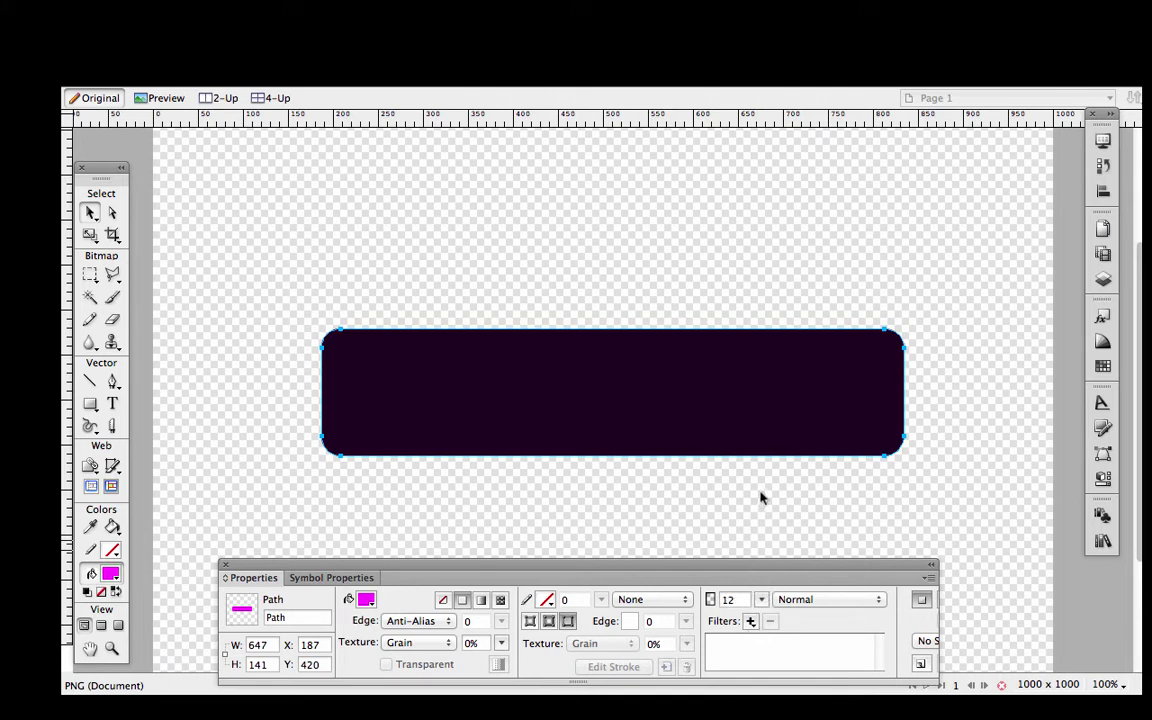
left_click_drag(762, 598, 769, 514)
- Fill the top rounded rectangle with dark grey #444444 and deselect it
left_click(368, 597)
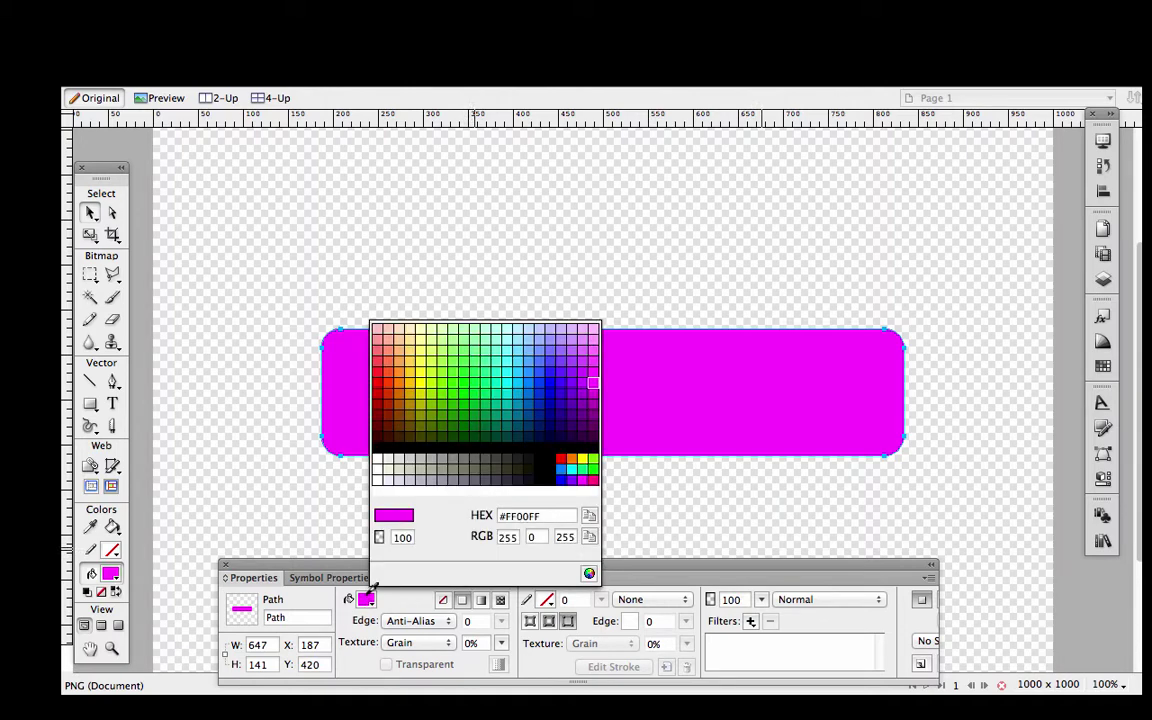
left_click(494, 464)
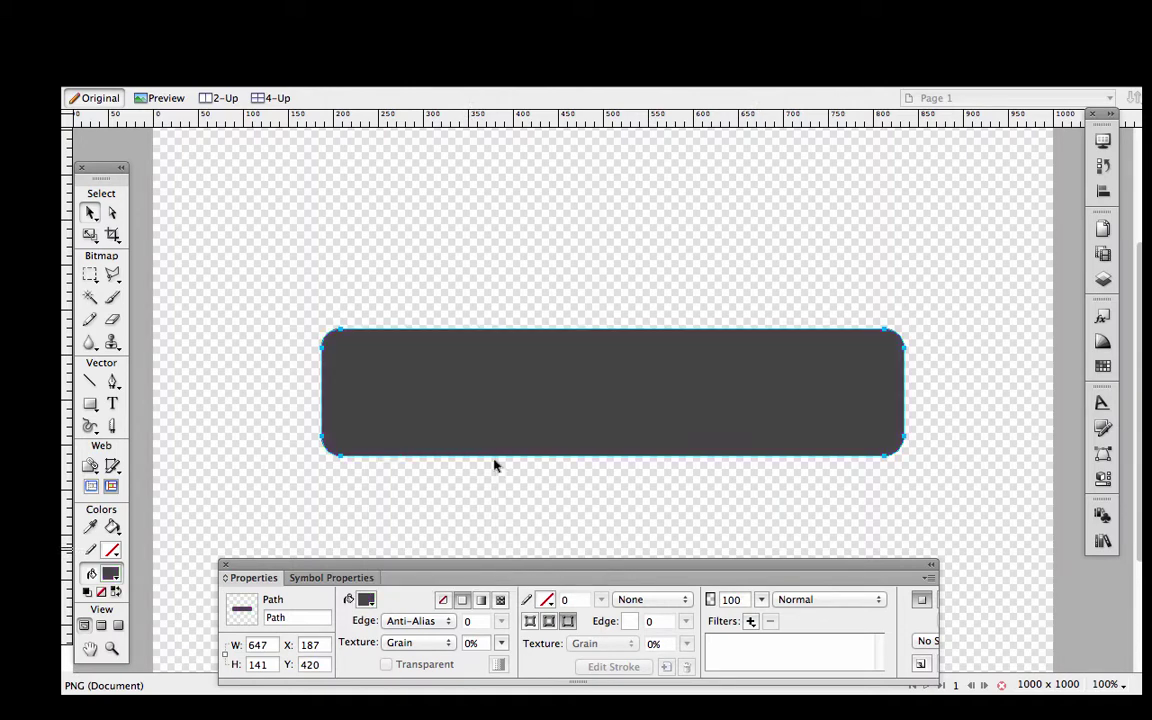
left_click(503, 504)
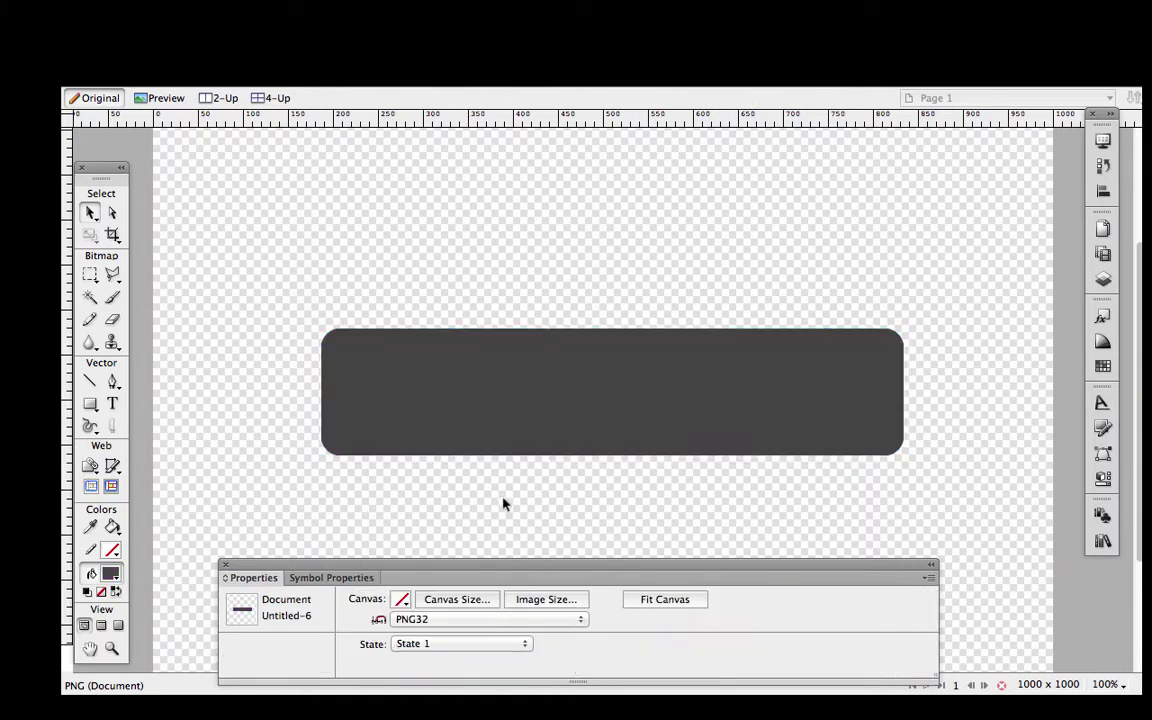
- Draw a closed Pen path about 690 x 102 pixels over the button's upper half, with its lower edge curving down at the middle
left_click(112, 381)
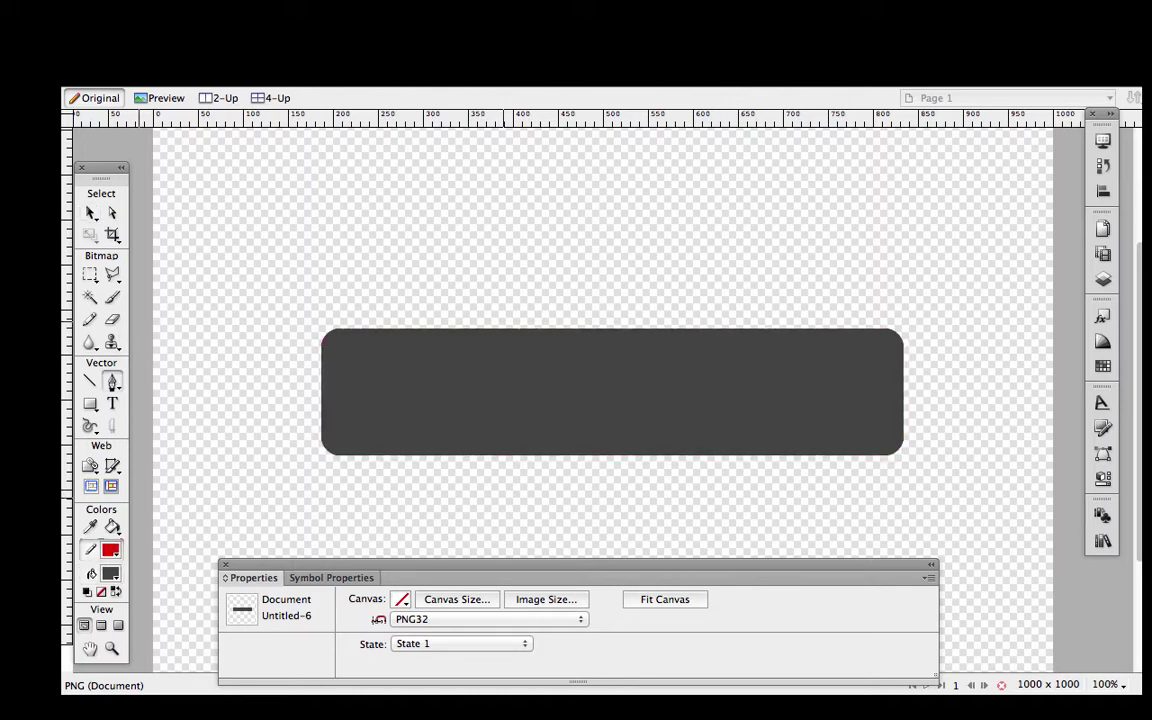
left_click(300, 380)
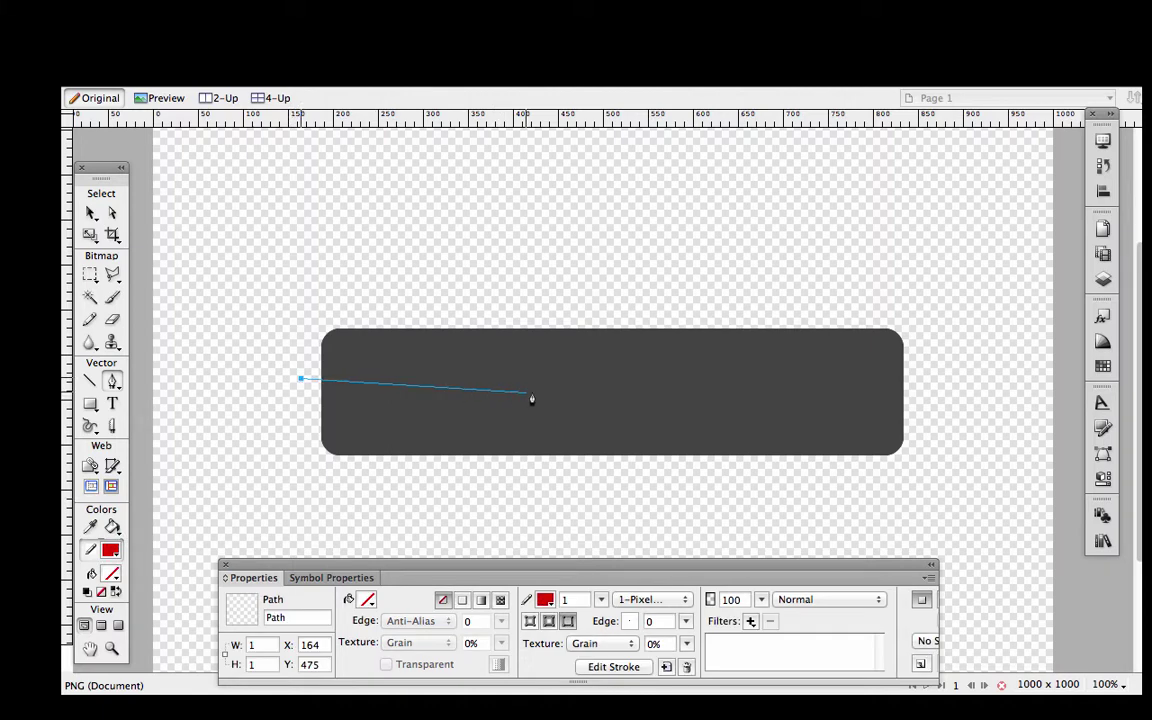
left_click(500, 401)
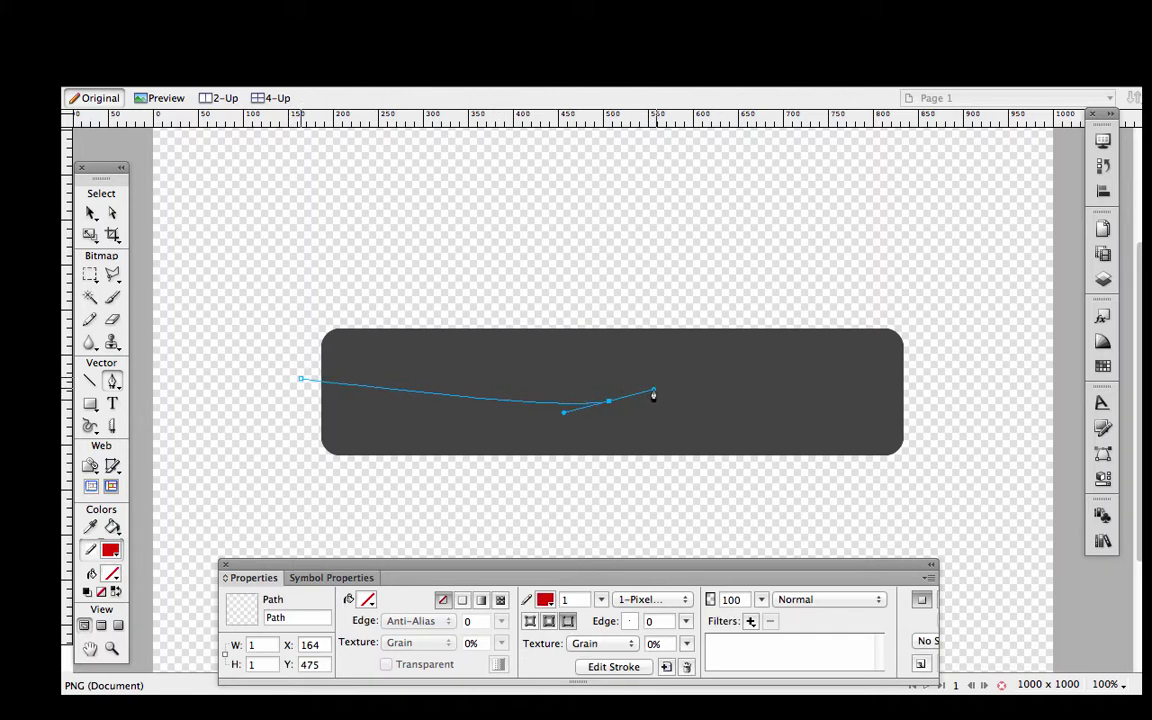
left_click(609, 401)
left_click_drag(717, 404, 722, 404)
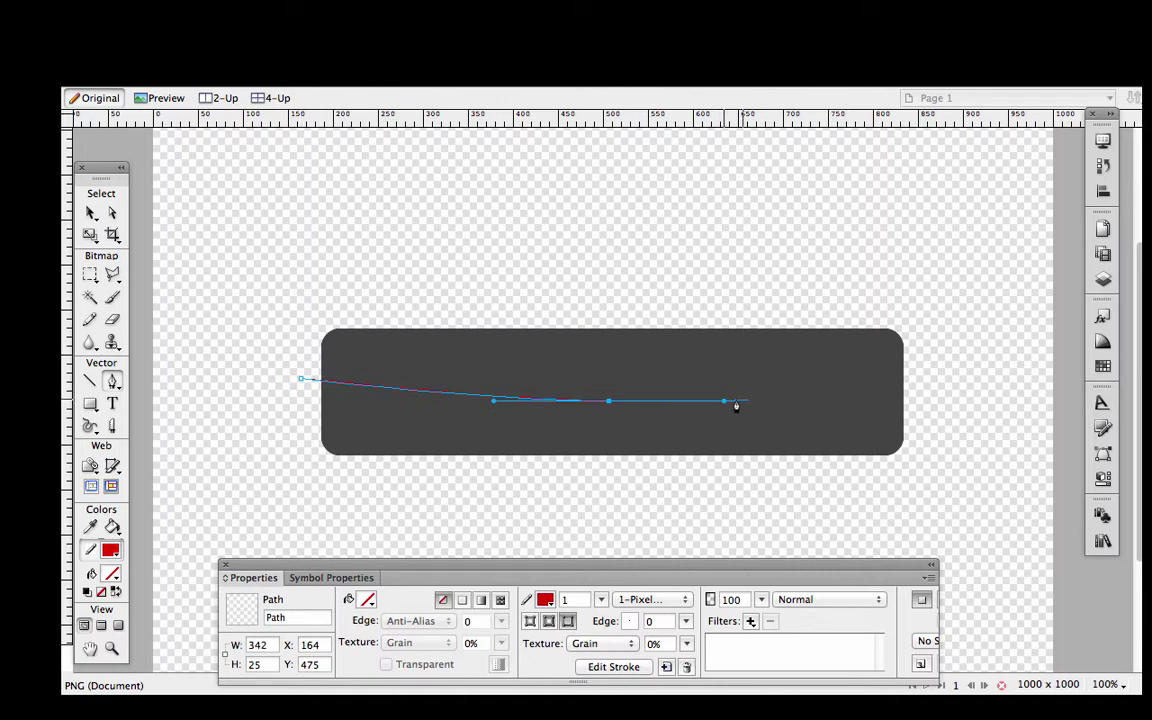
left_click(921, 379)
left_click(902, 310)
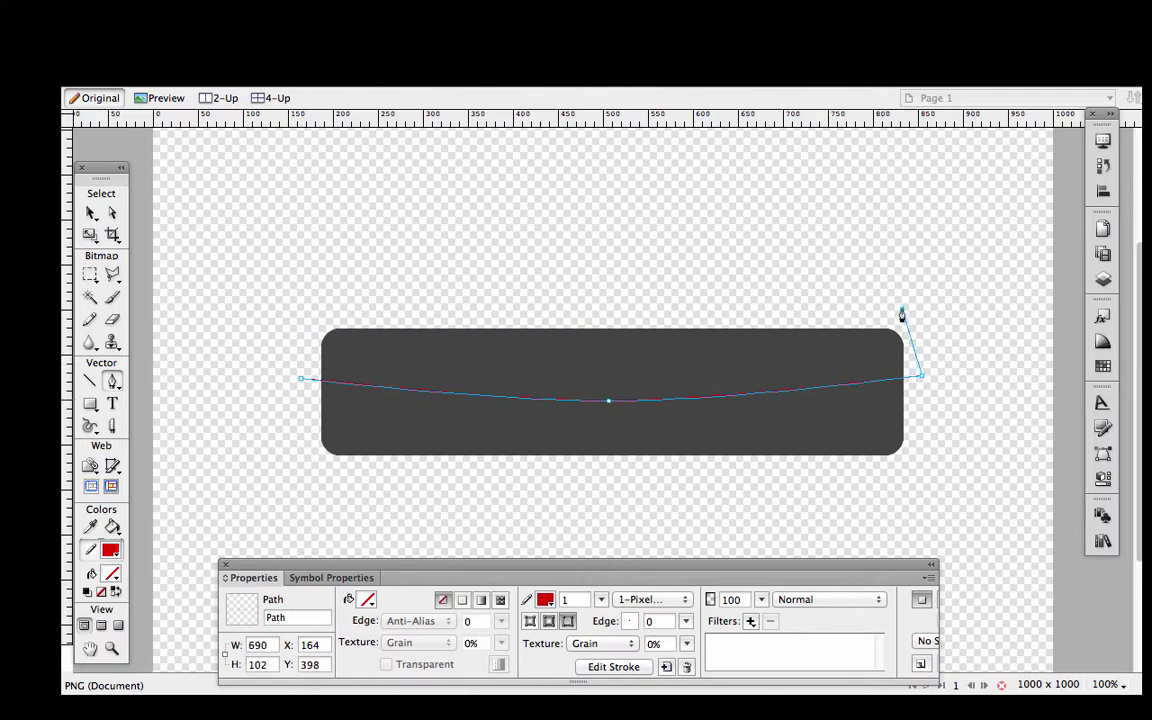
left_click(328, 314)
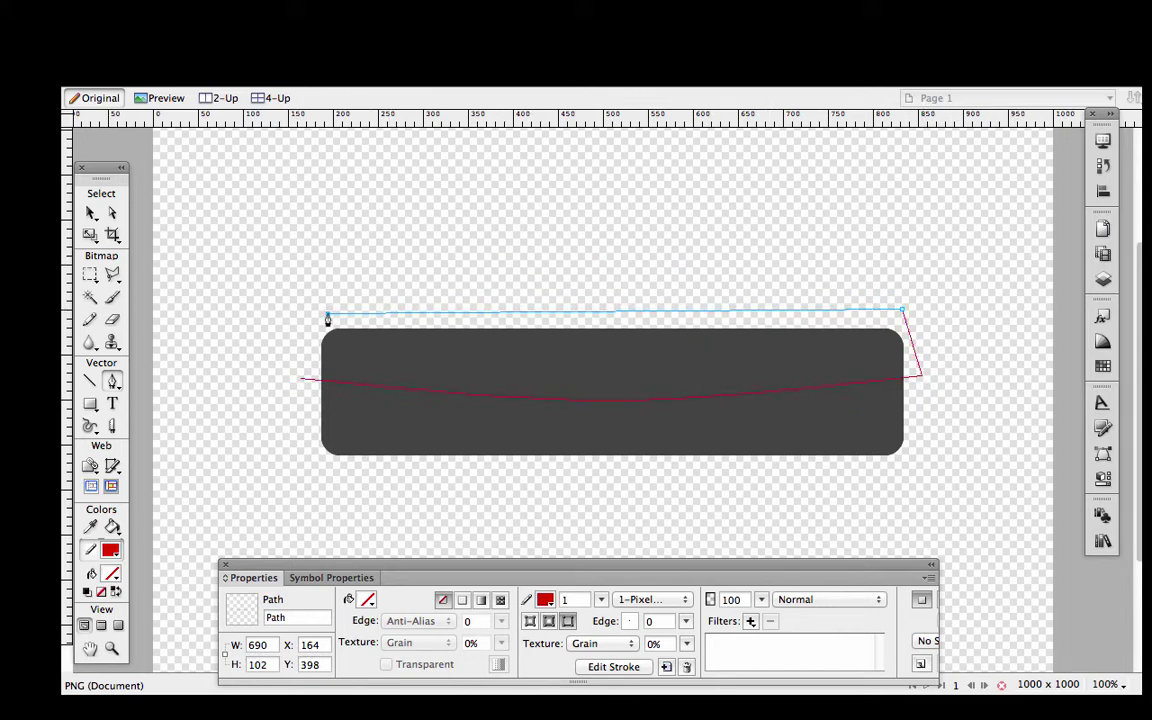
left_click(299, 381)
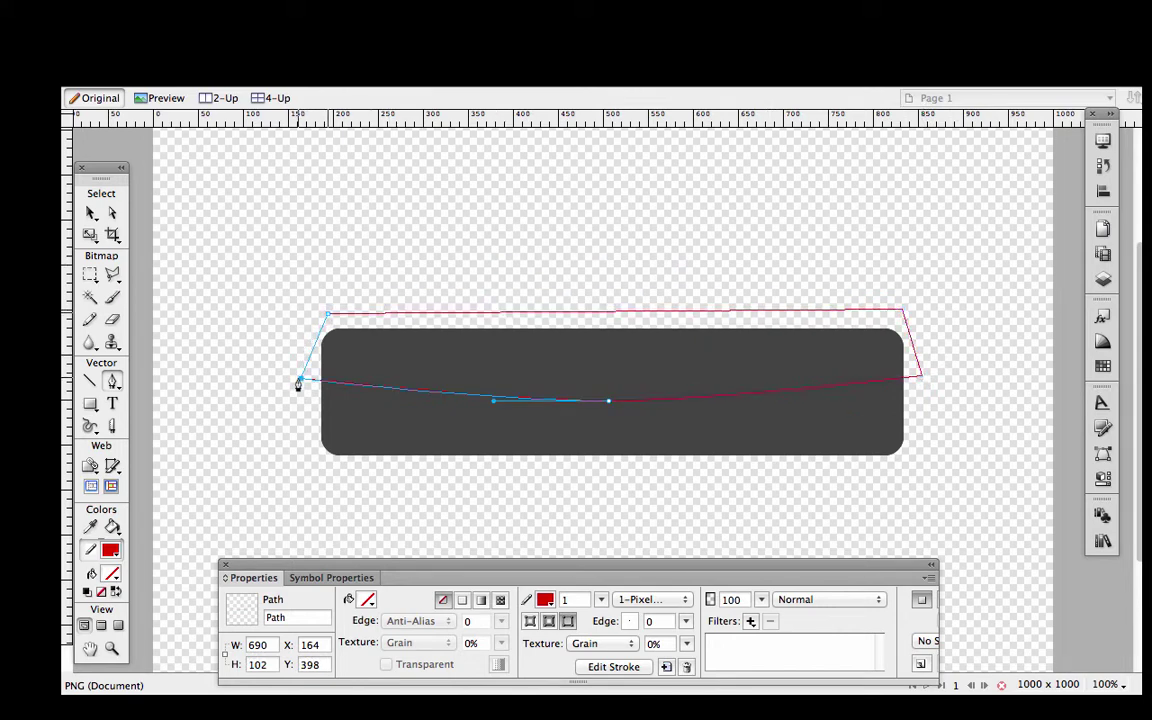
- Fill the closed pen shape with magenta and deselect it
left_click(366, 600)
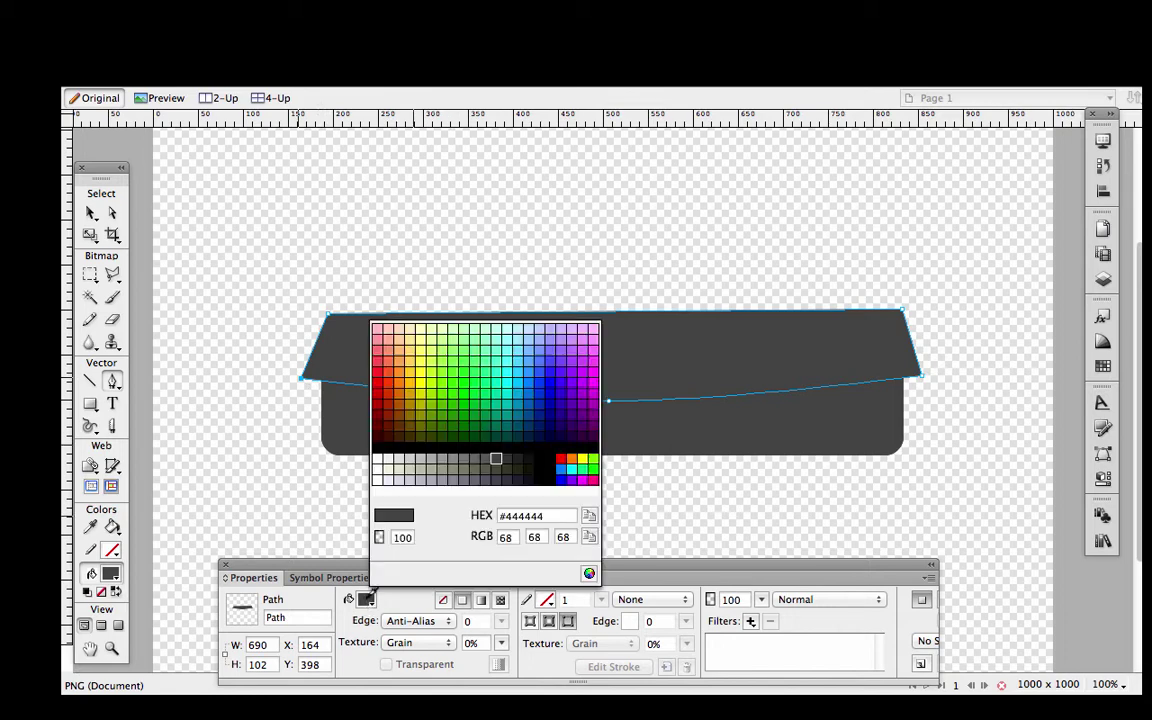
left_click(583, 477)
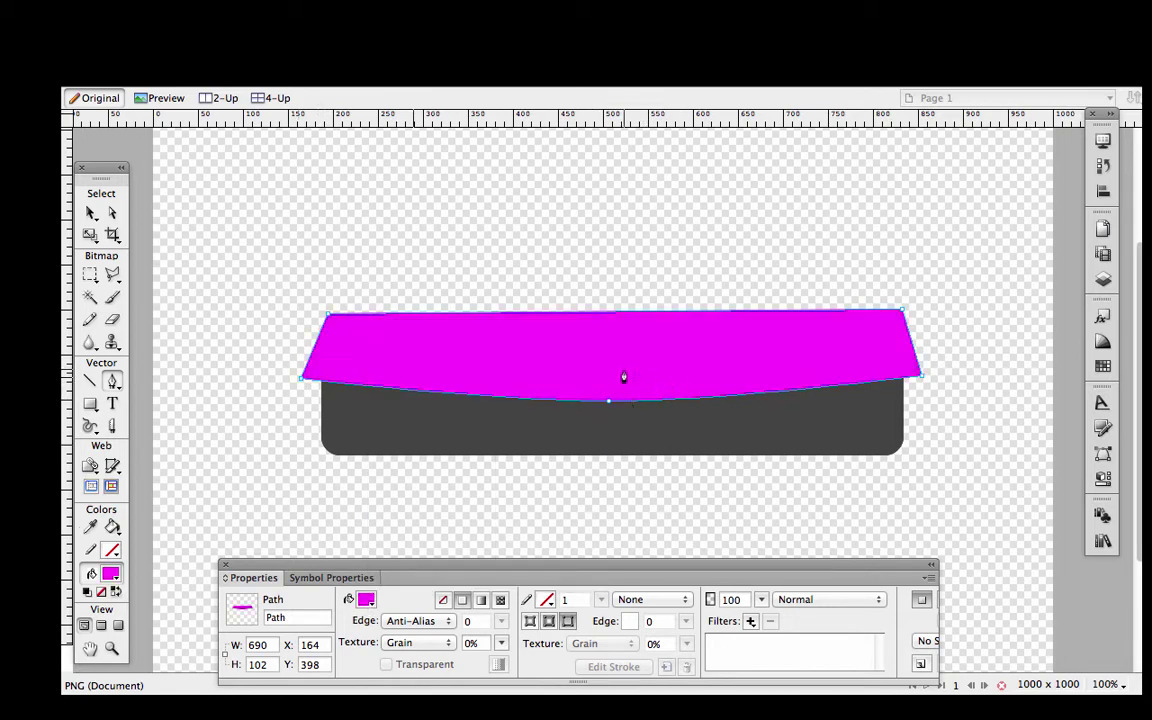
left_click(88, 213)
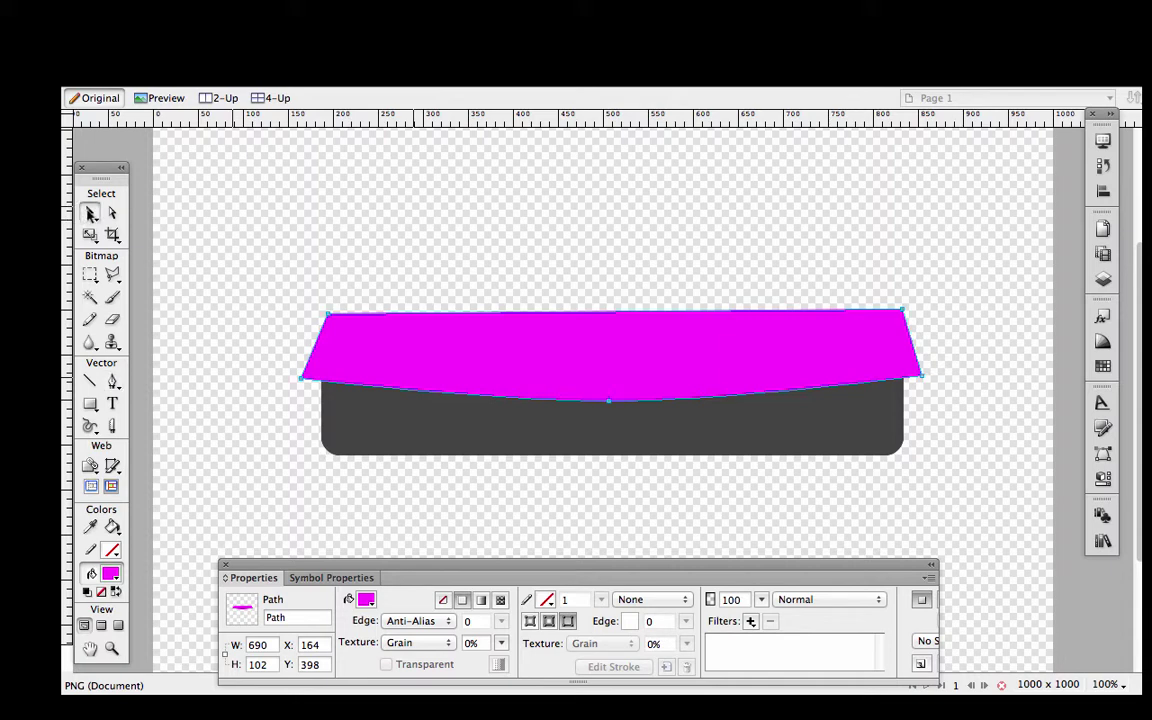
left_click(230, 218)
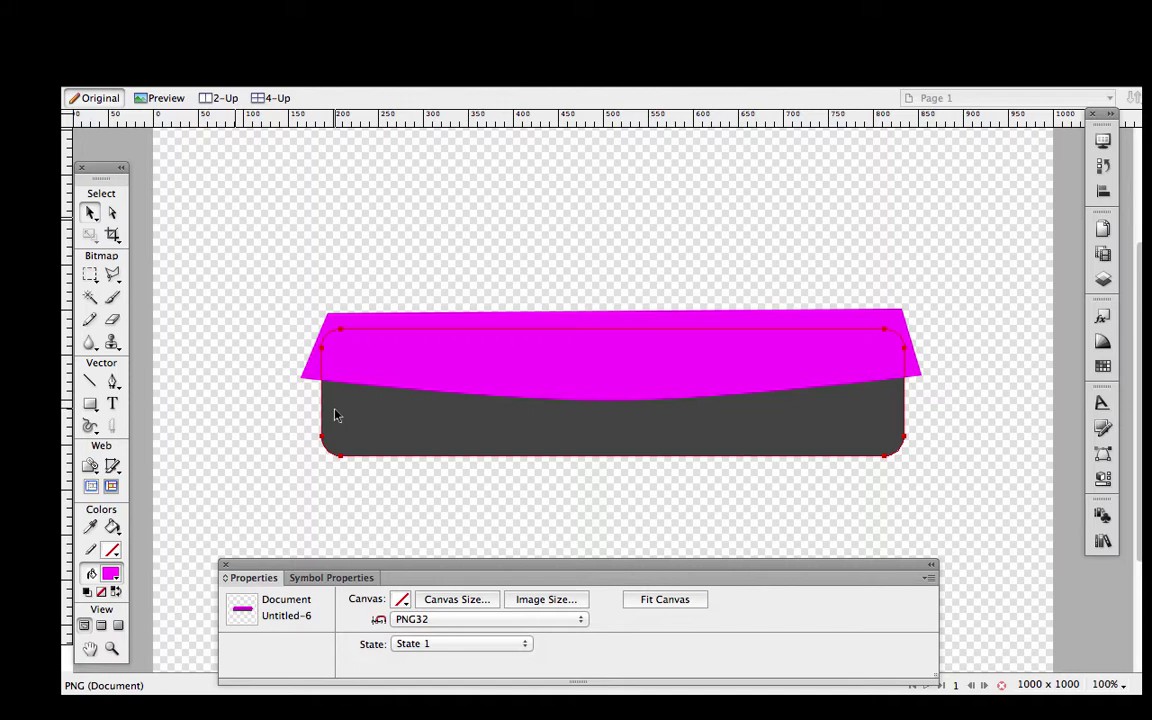
- Remove the fill from the pen shape, try magenta again, and leave the shape without a fill
left_click(350, 355)
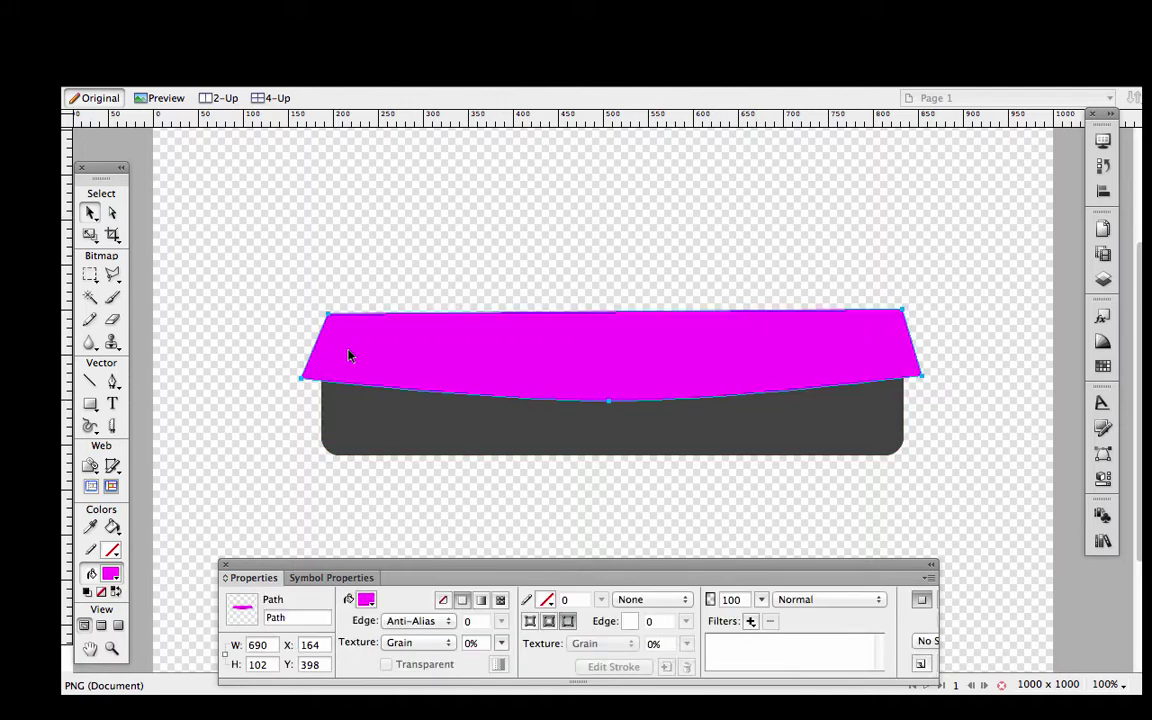
left_click(442, 601)
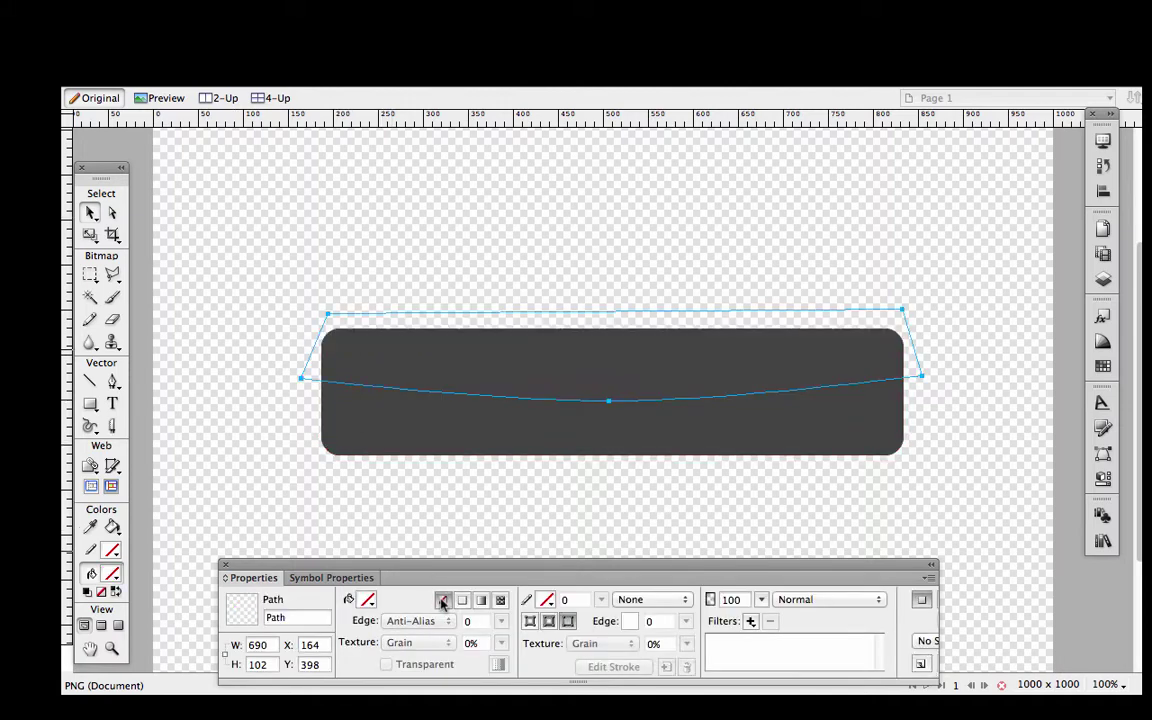
left_click(368, 600)
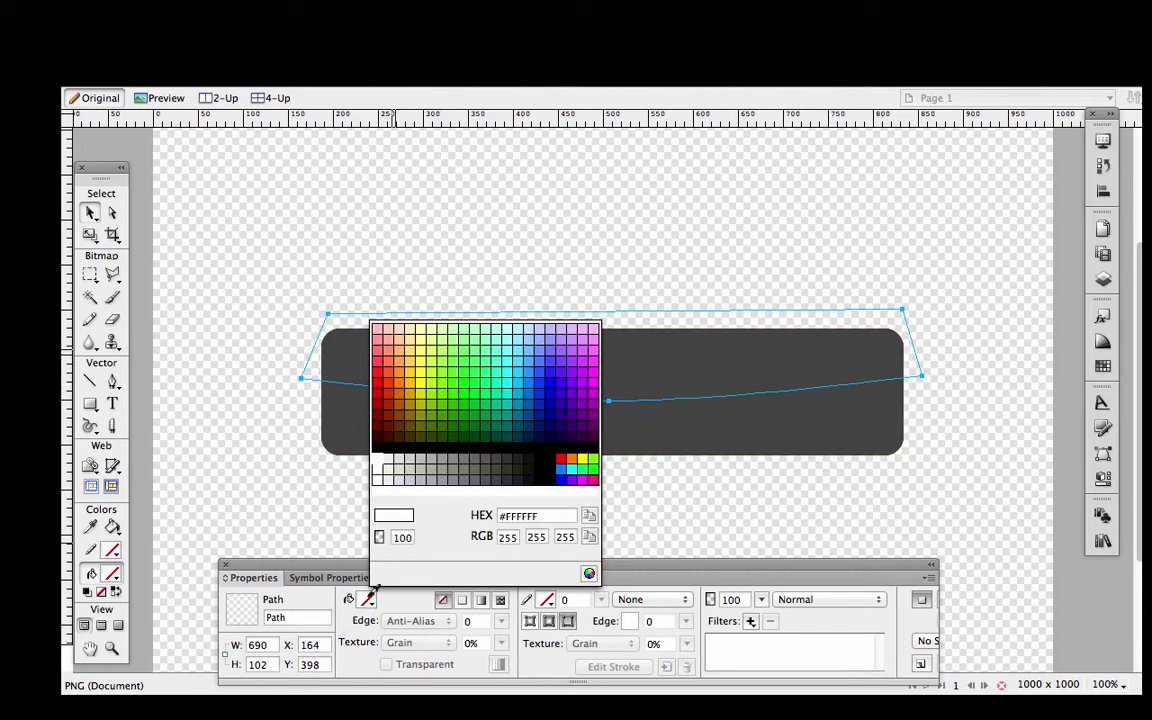
left_click(591, 478)
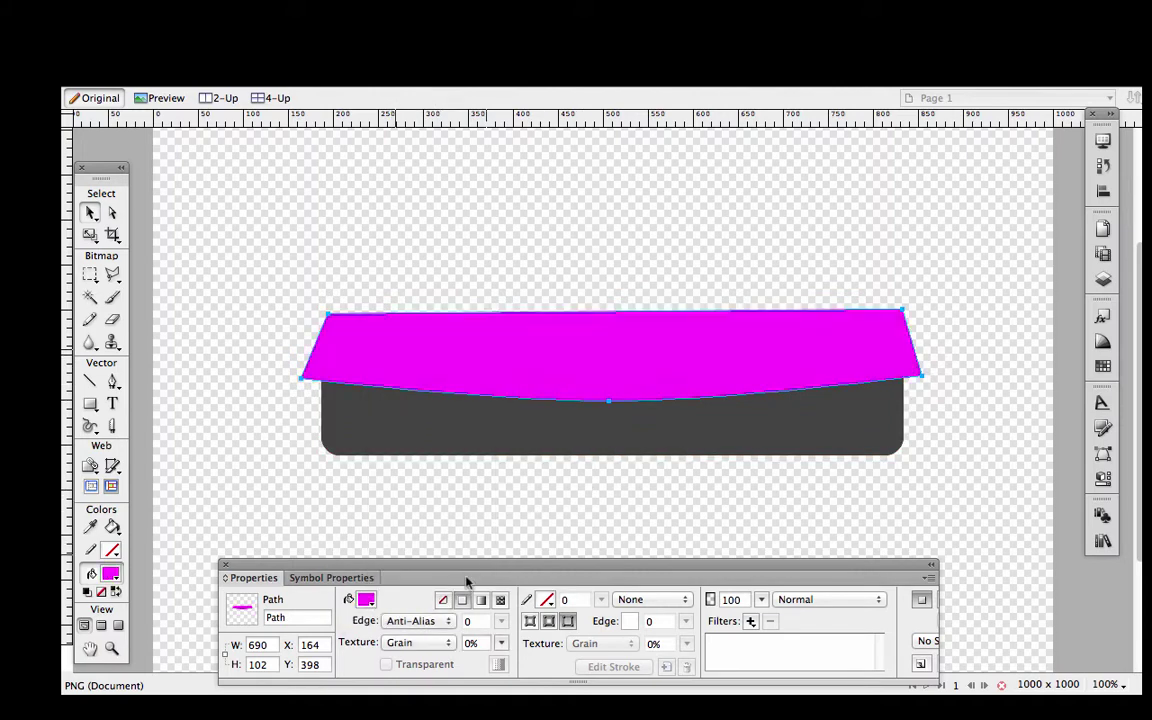
left_click(443, 601)
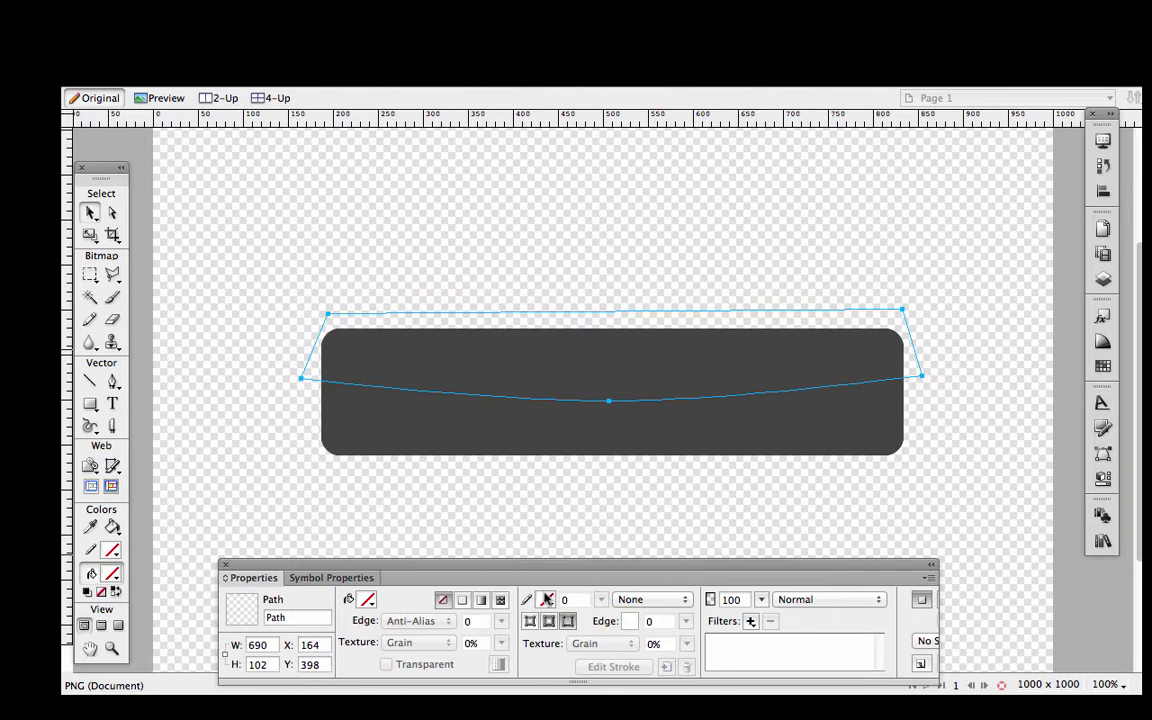
- Give the unfilled pen shape a 1-pixel magenta stroke and deselect it
left_click(546, 599)
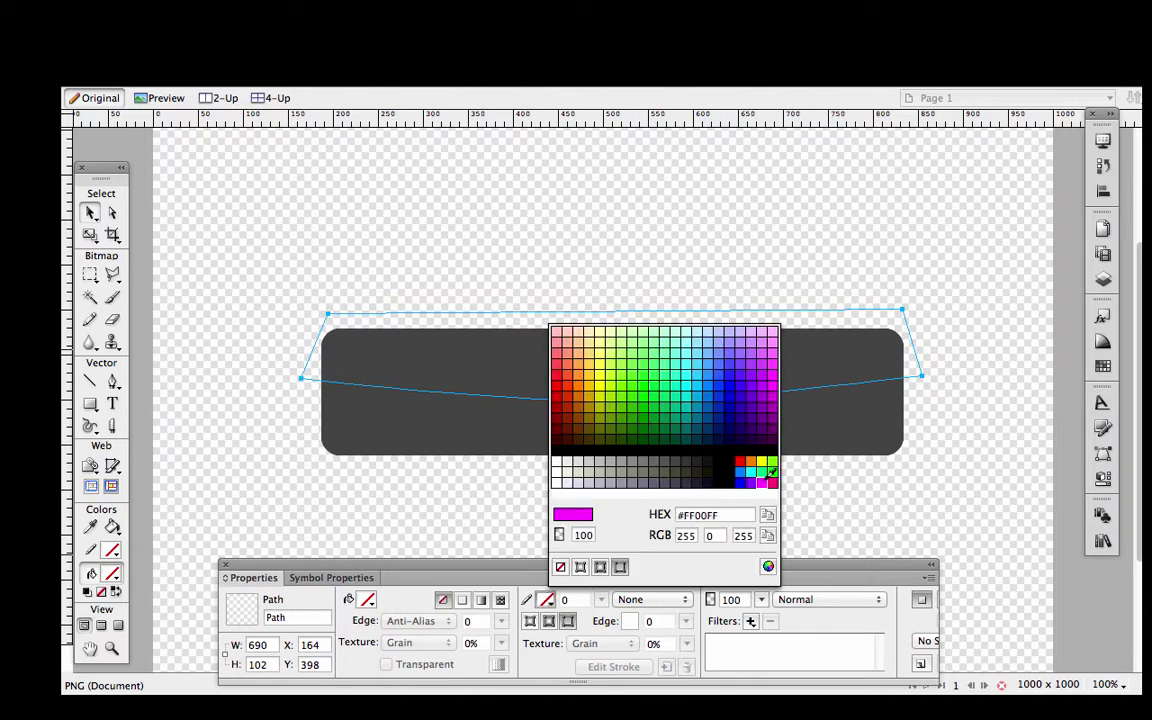
left_click(770, 474)
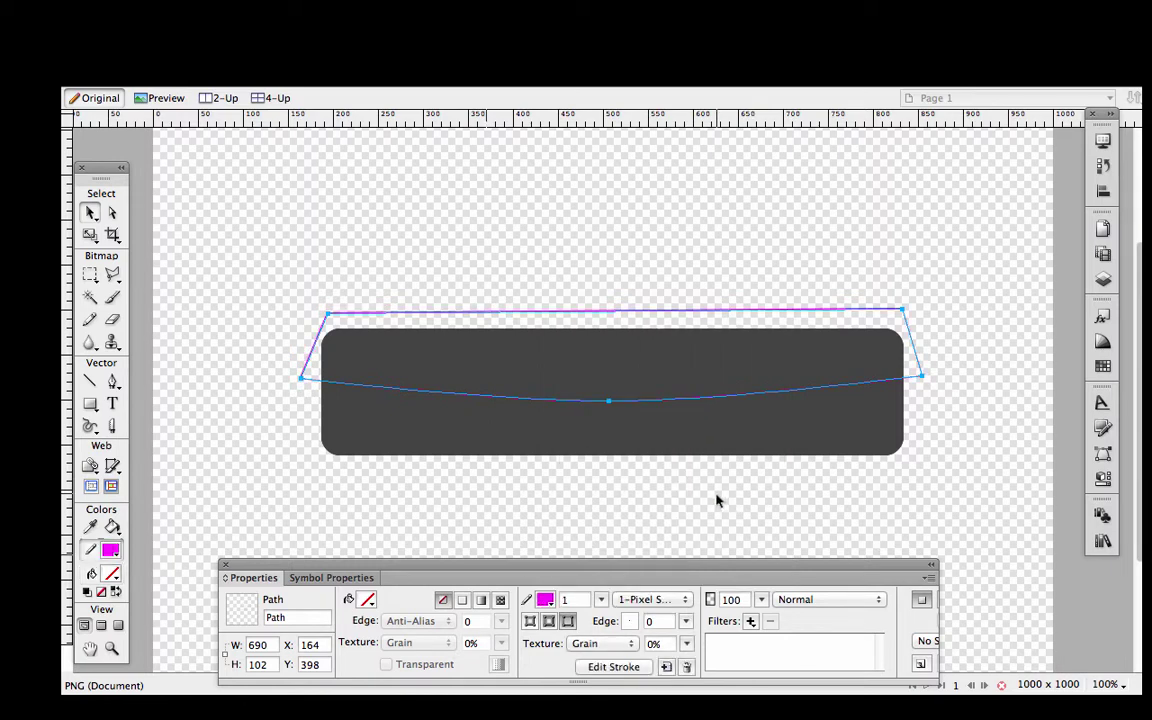
left_click(717, 499)
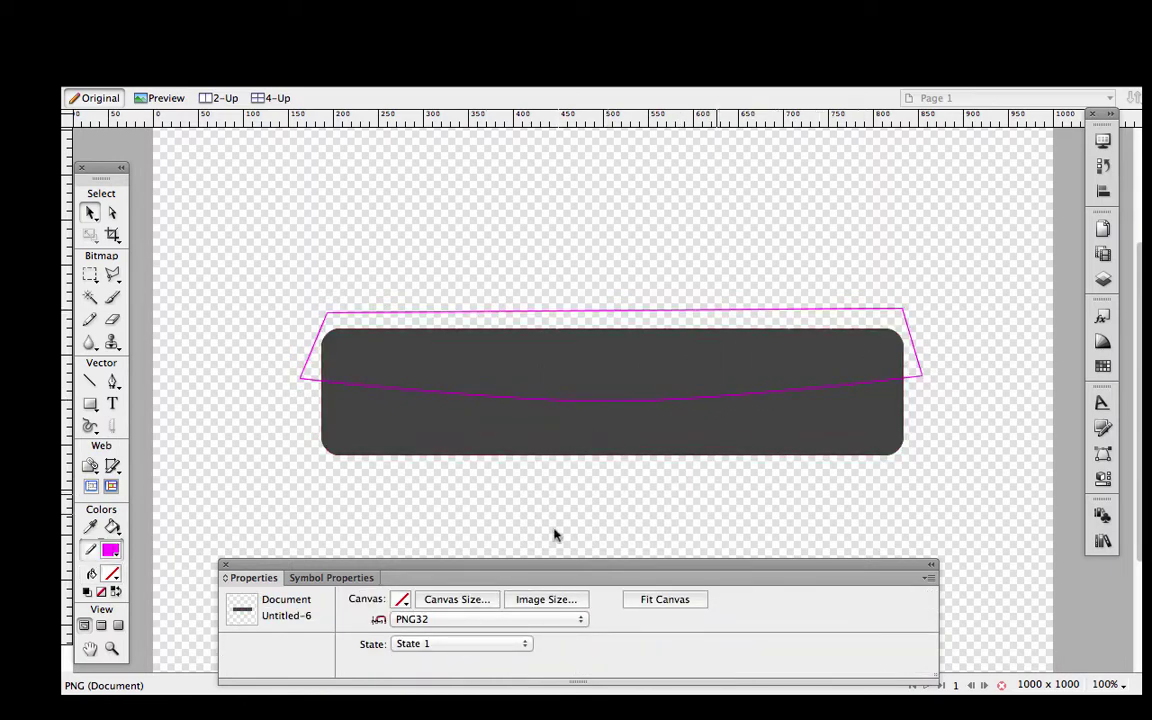
- Remove the magenta stroke from the curved pen shape
left_click(593, 312)
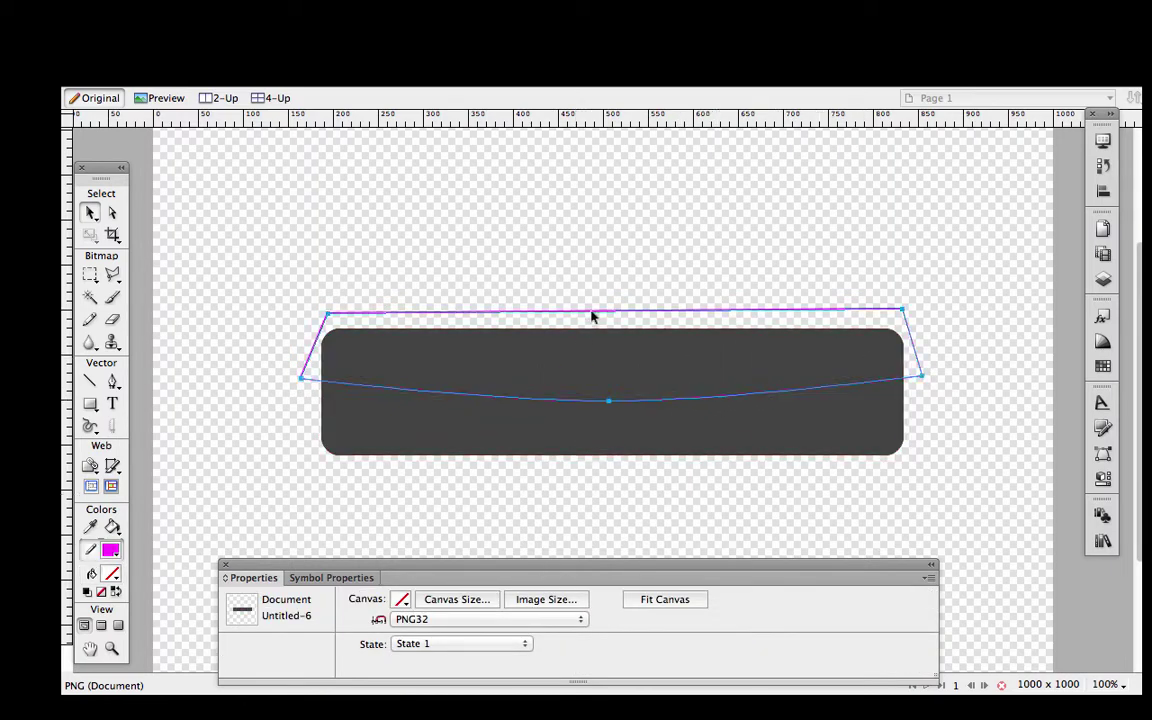
left_click(546, 599)
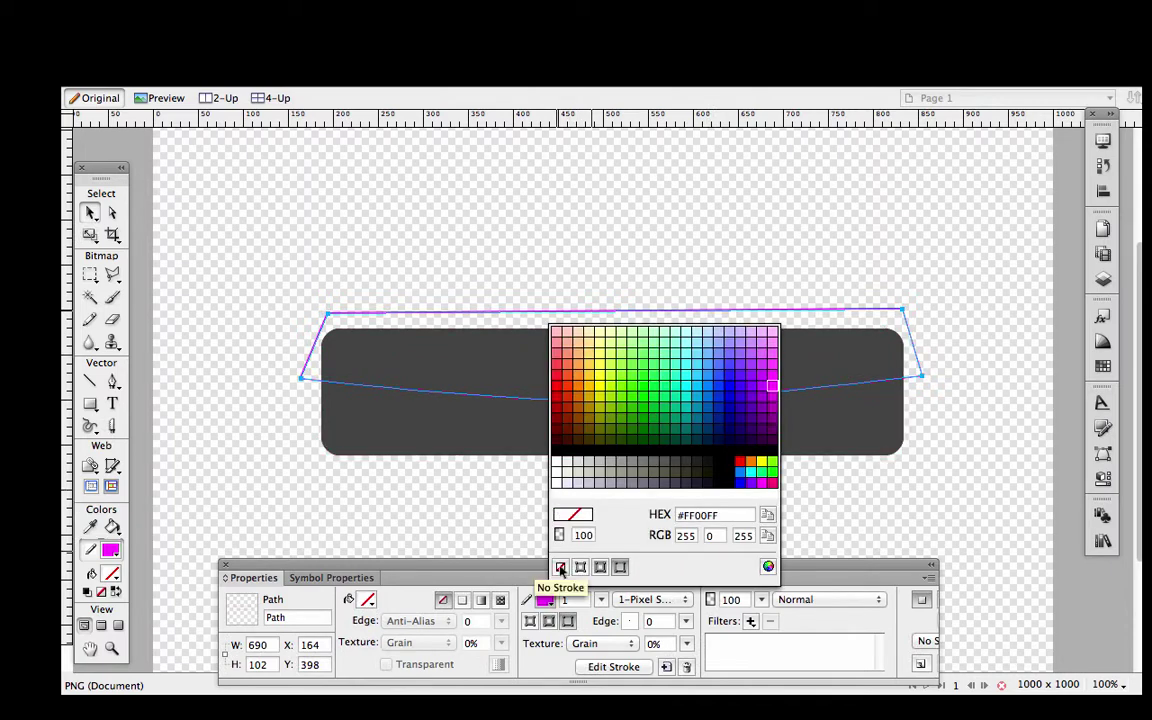
left_click(560, 568)
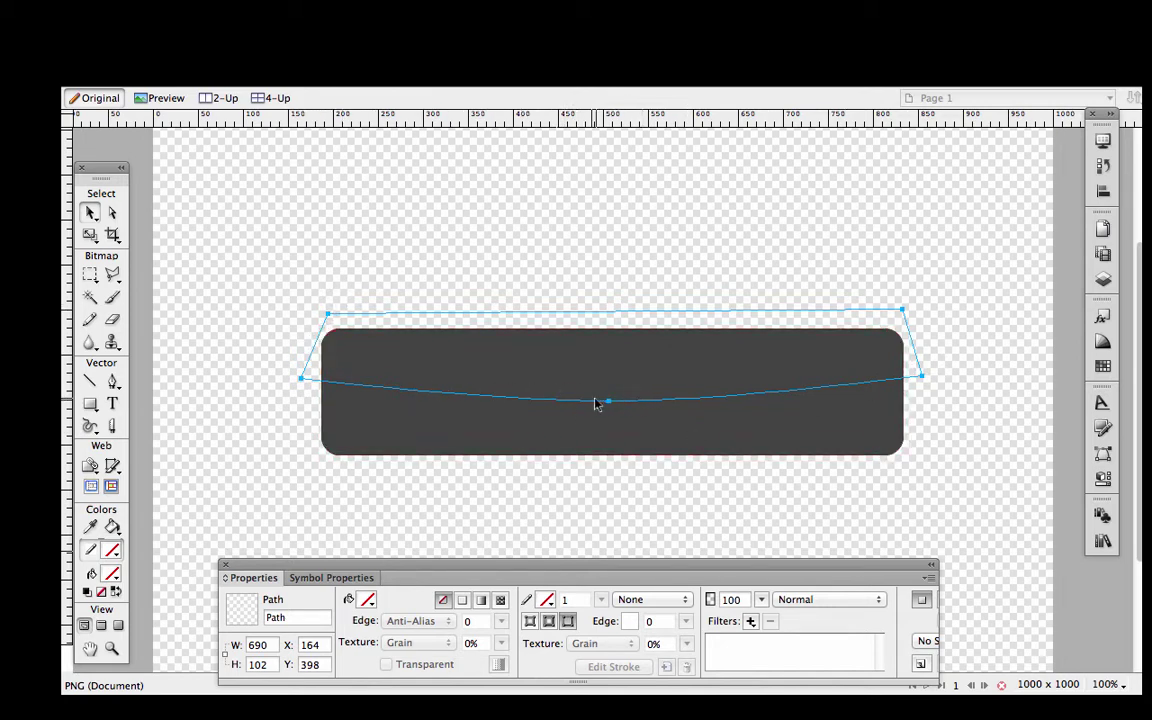
- Cut the dark grey rounded rectangle from the canvas
left_click(525, 428)
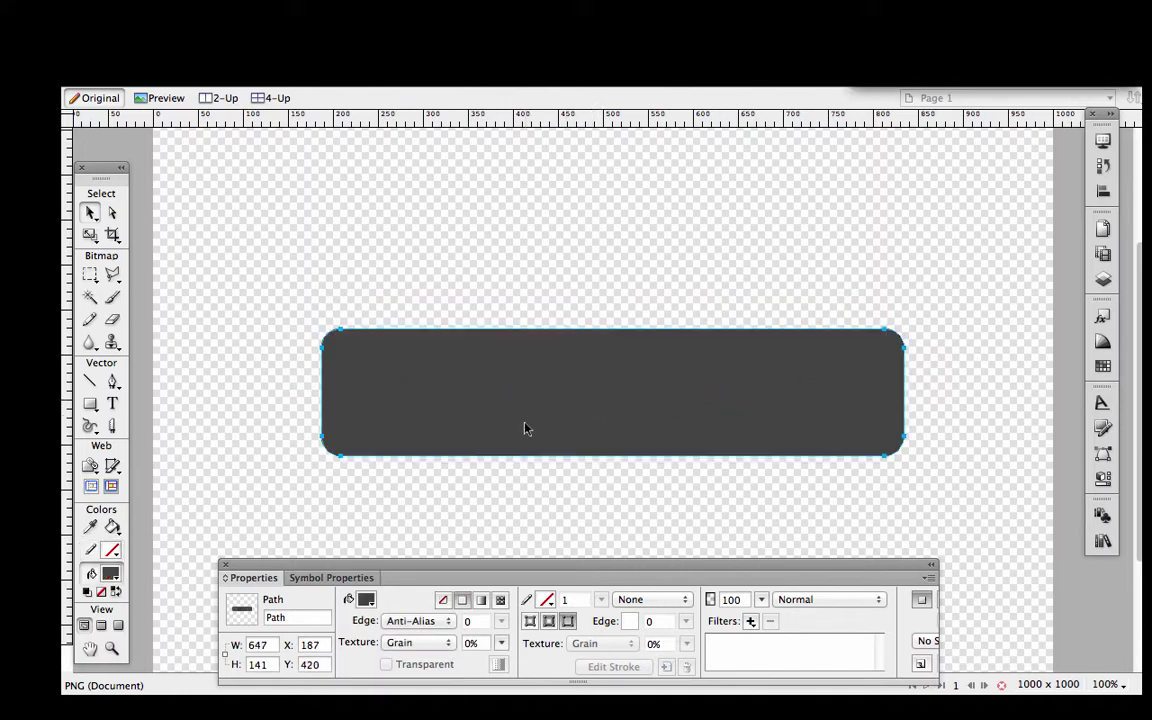
key("super+x")
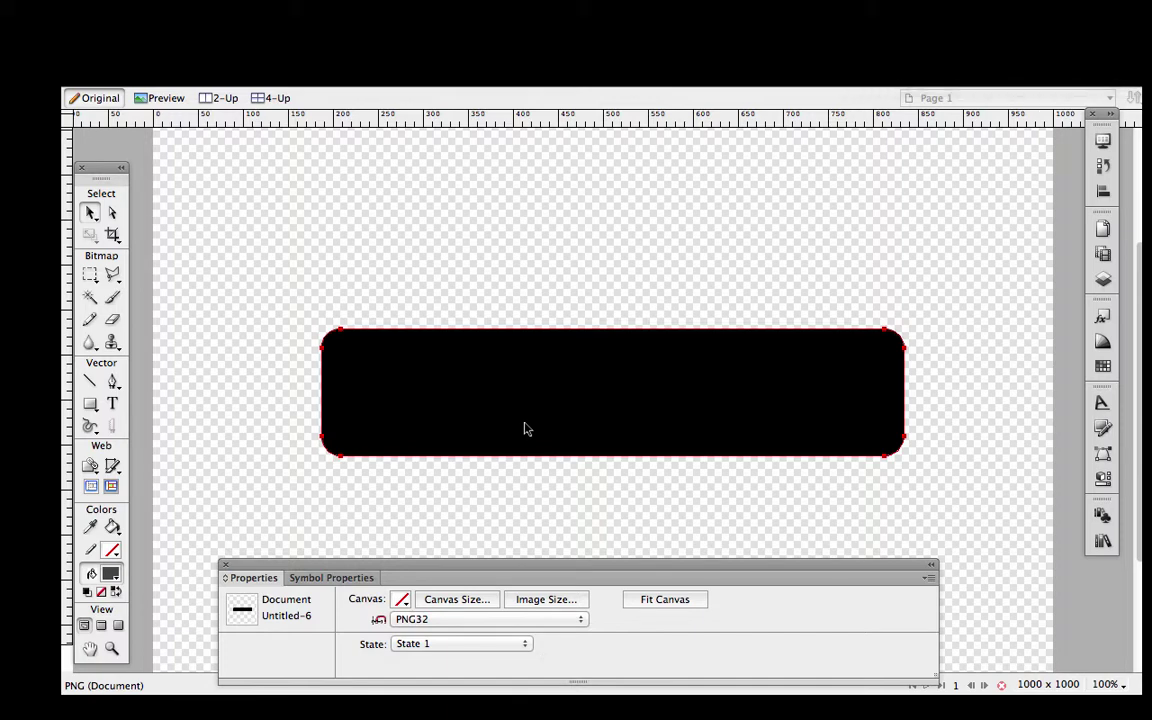
key("super+z")
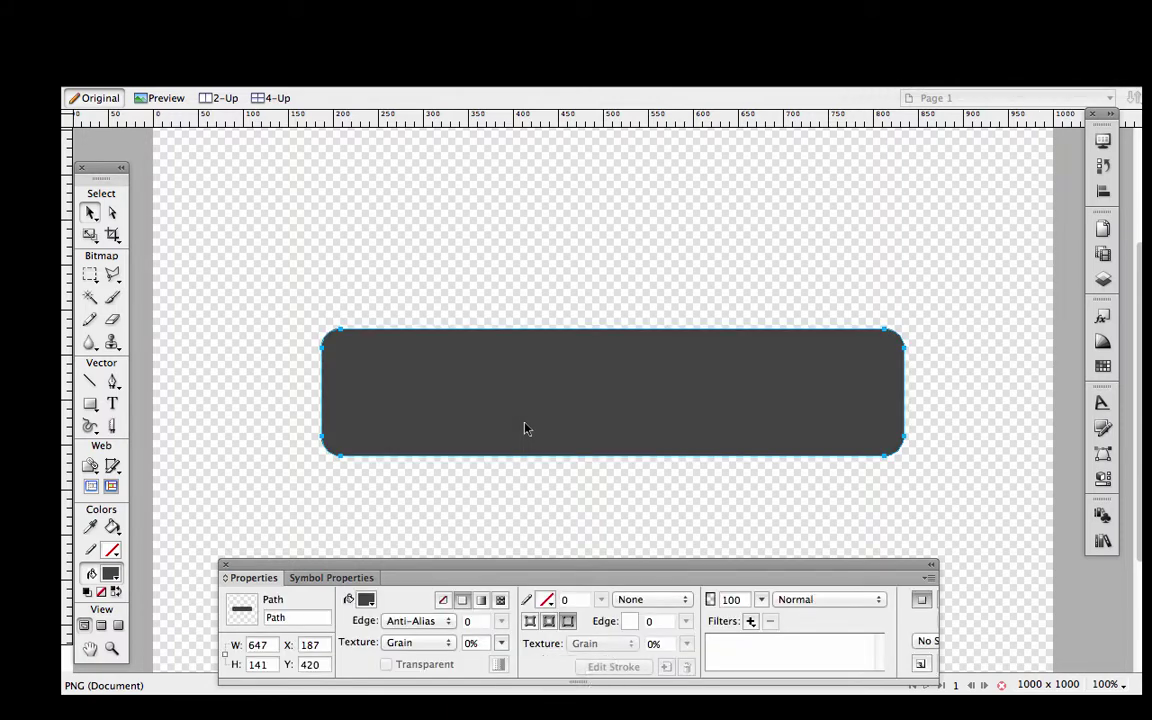
left_click(175, 11)
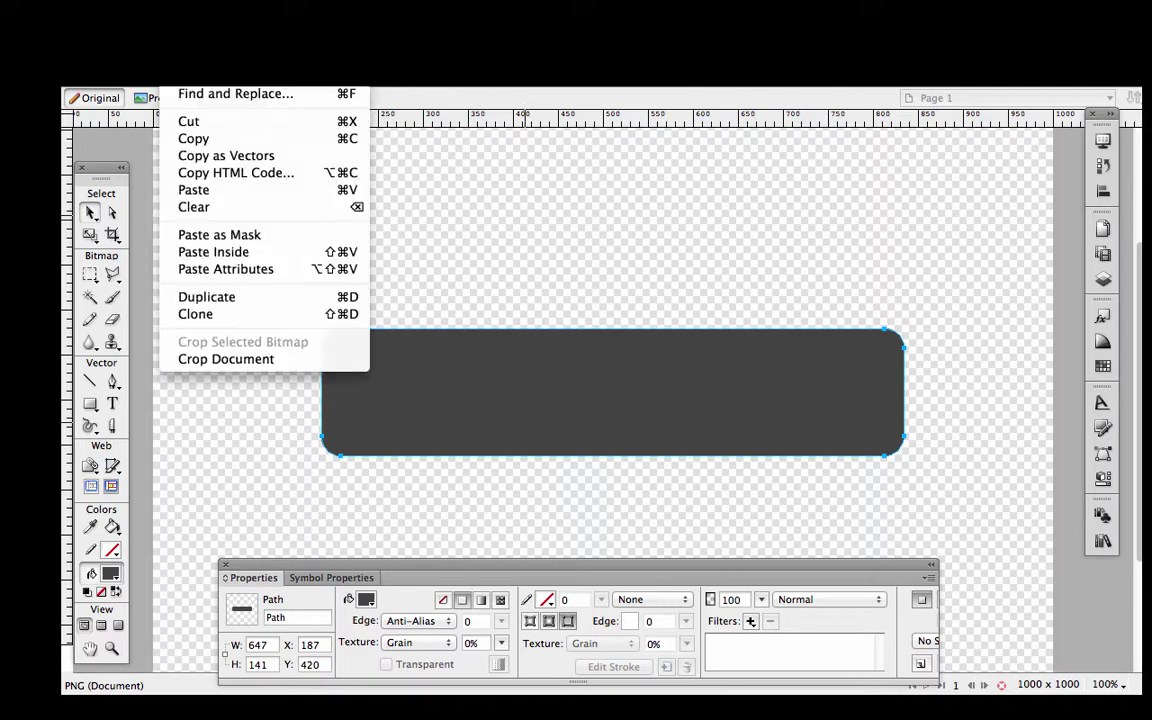
left_click(192, 121)
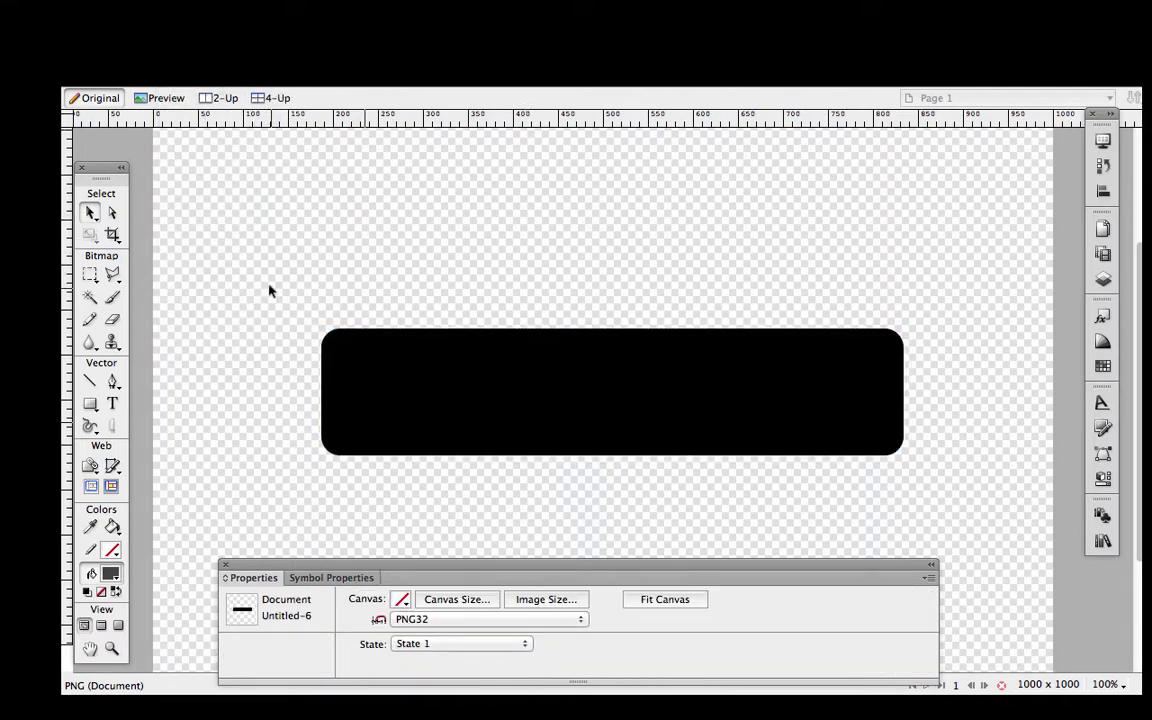
- Select the invisible curved pen path and paste the cut grey rectangle inside it as the gloss
left_click_drag(267, 300, 303, 375)
left_click_drag(274, 320, 313, 394)
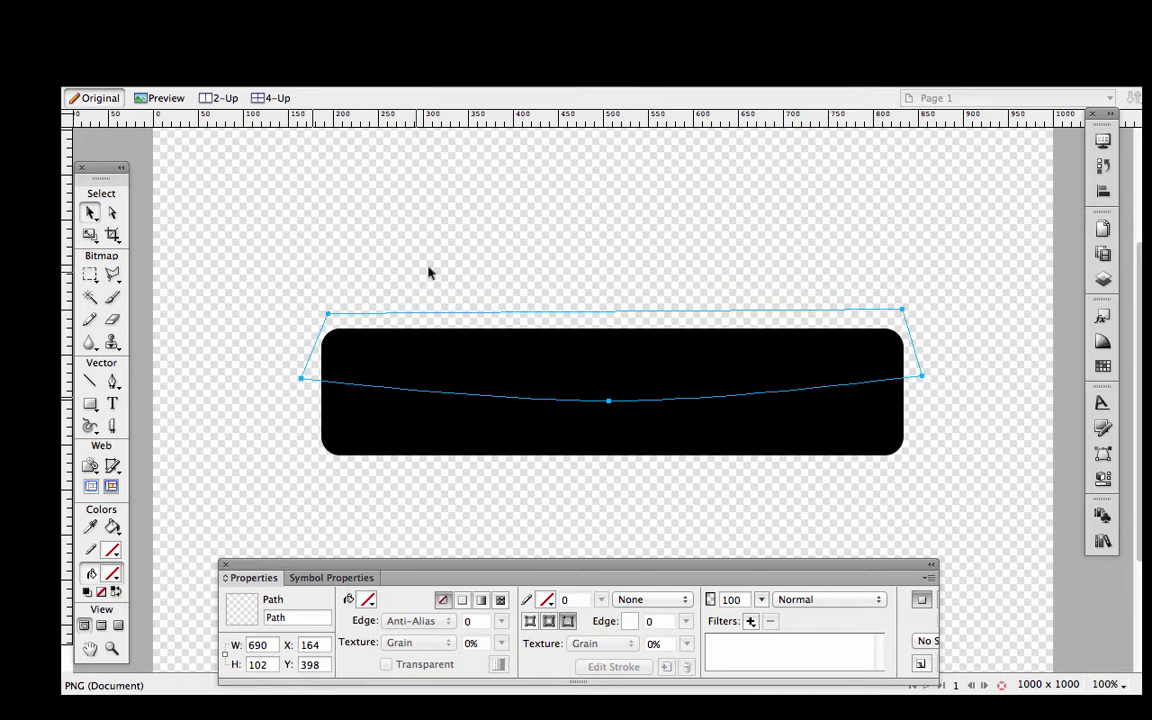
left_click(185, 80)
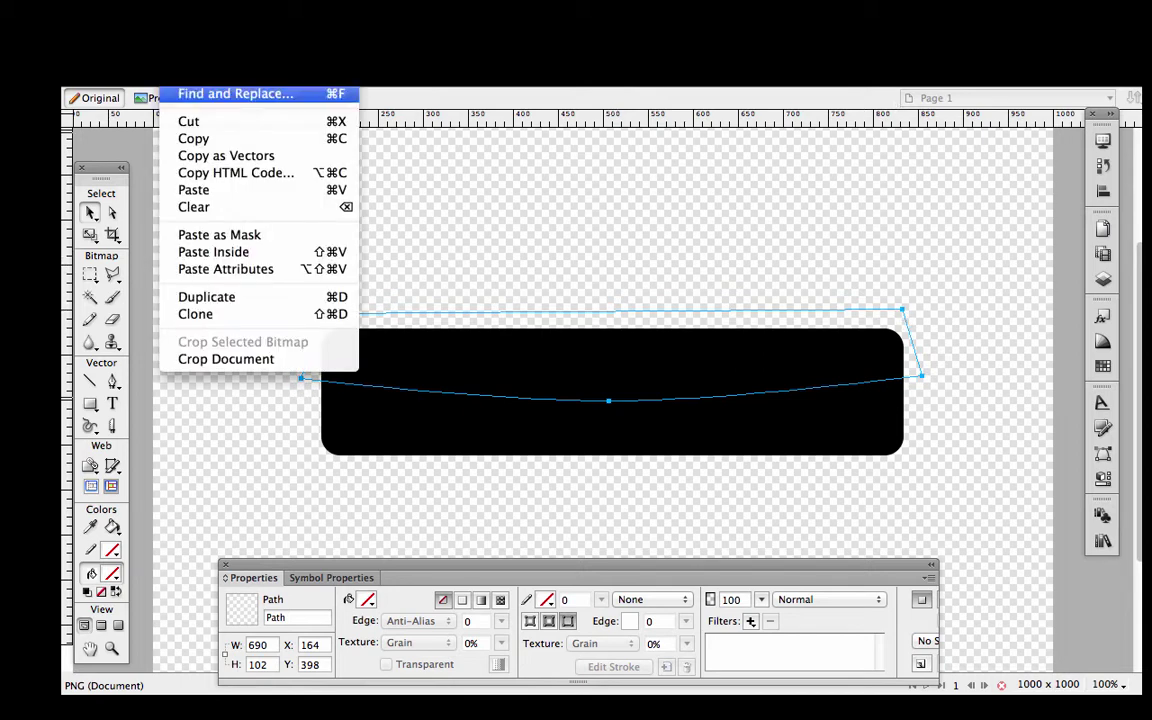
left_click(240, 255)
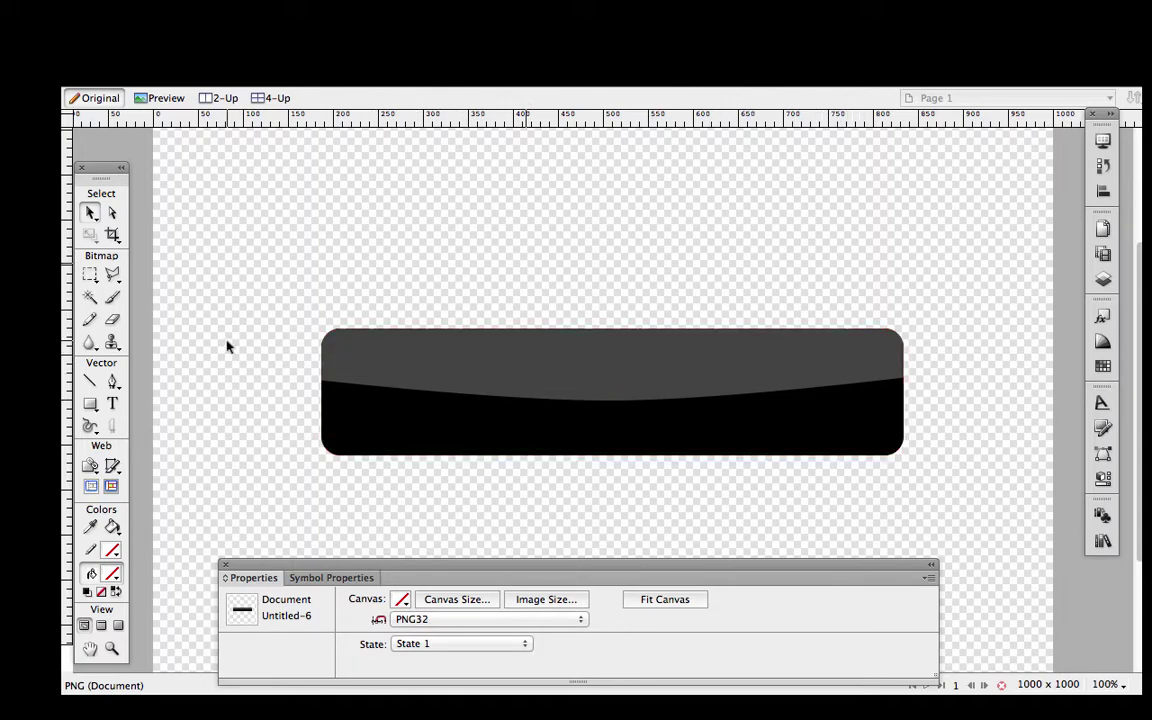
left_click(1105, 685)
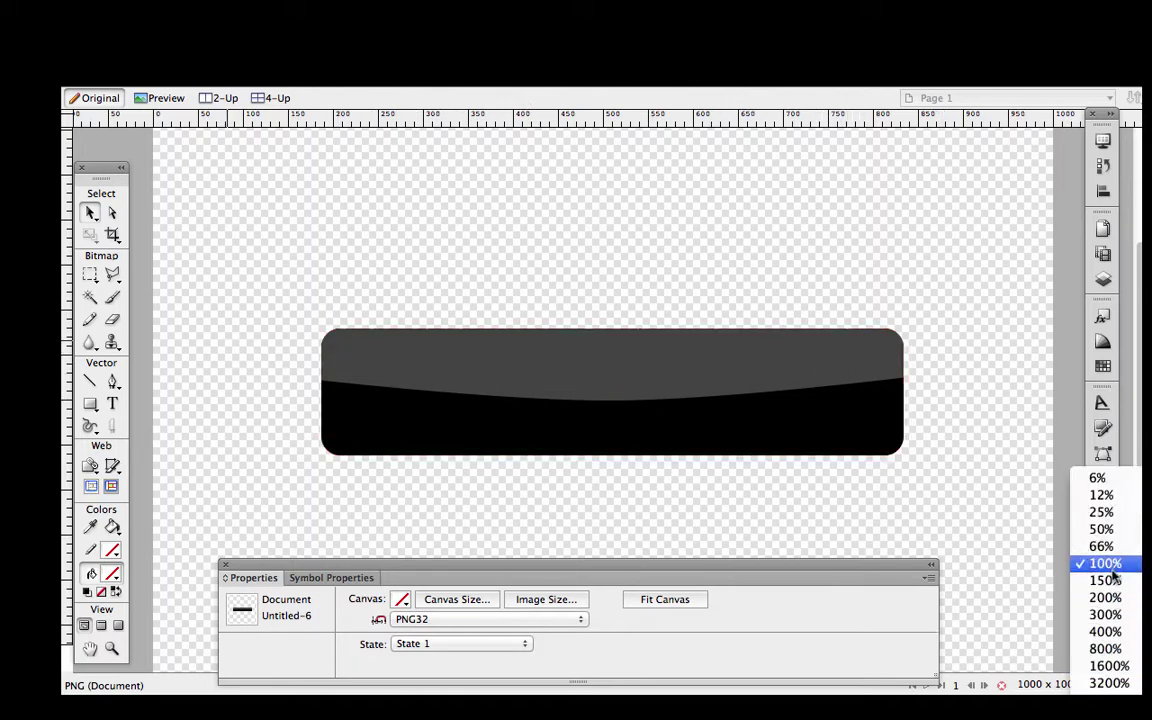
left_click(1102, 529)
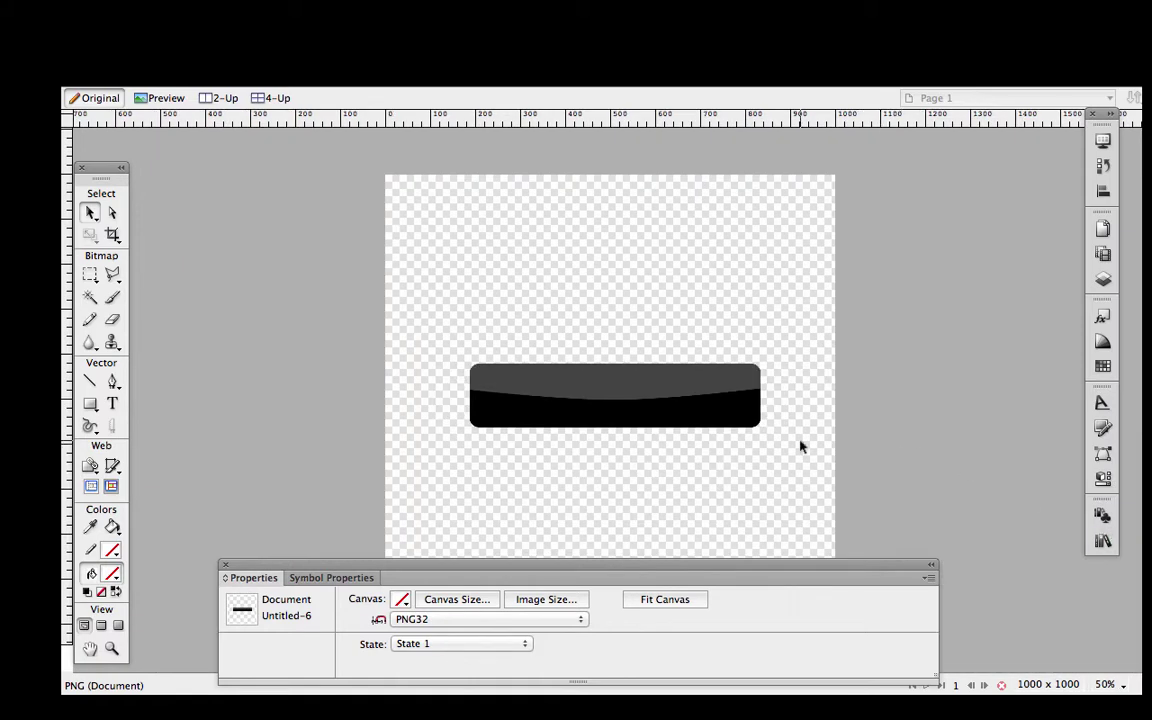
left_click(1107, 685)
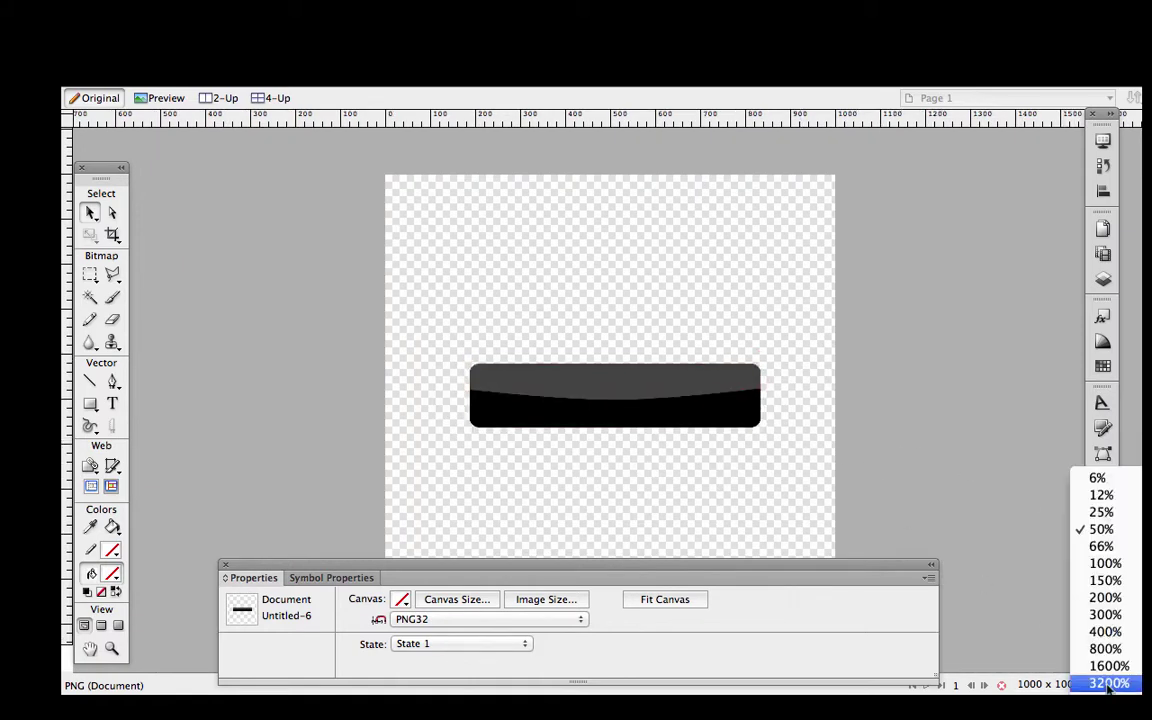
left_click(1107, 563)
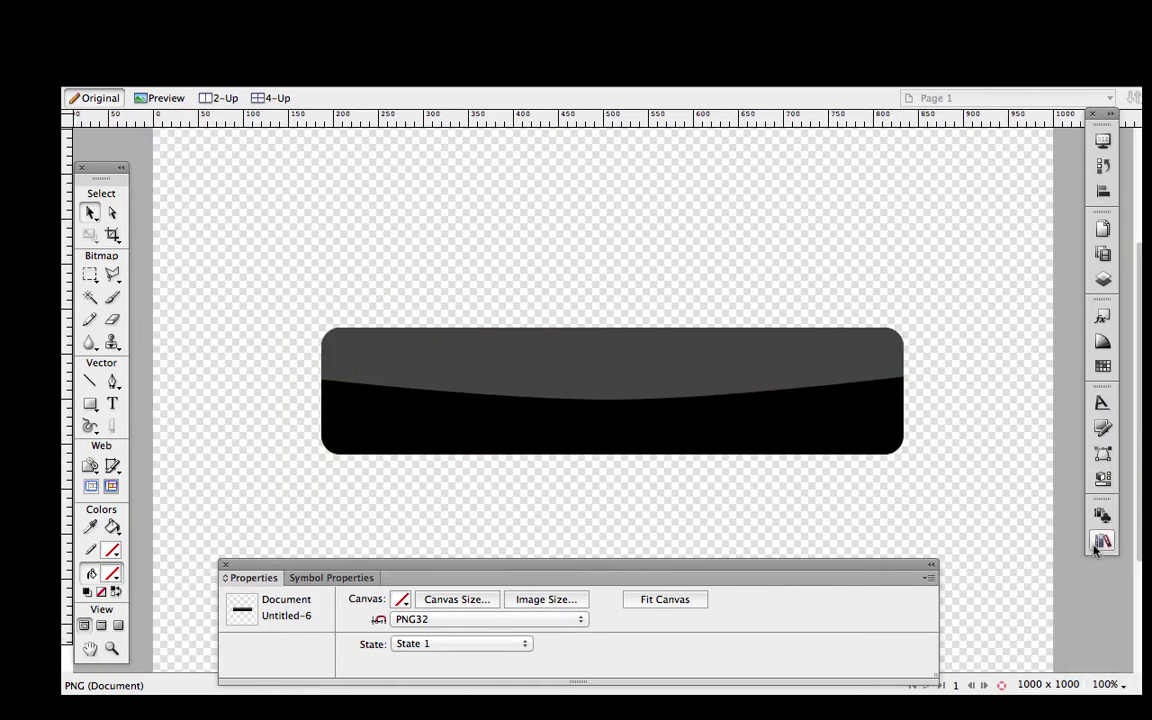
- Scale the black base and its gloss together down to about 367 x 80 pixels
left_click_drag(247, 311, 645, 489)
left_click(89, 233)
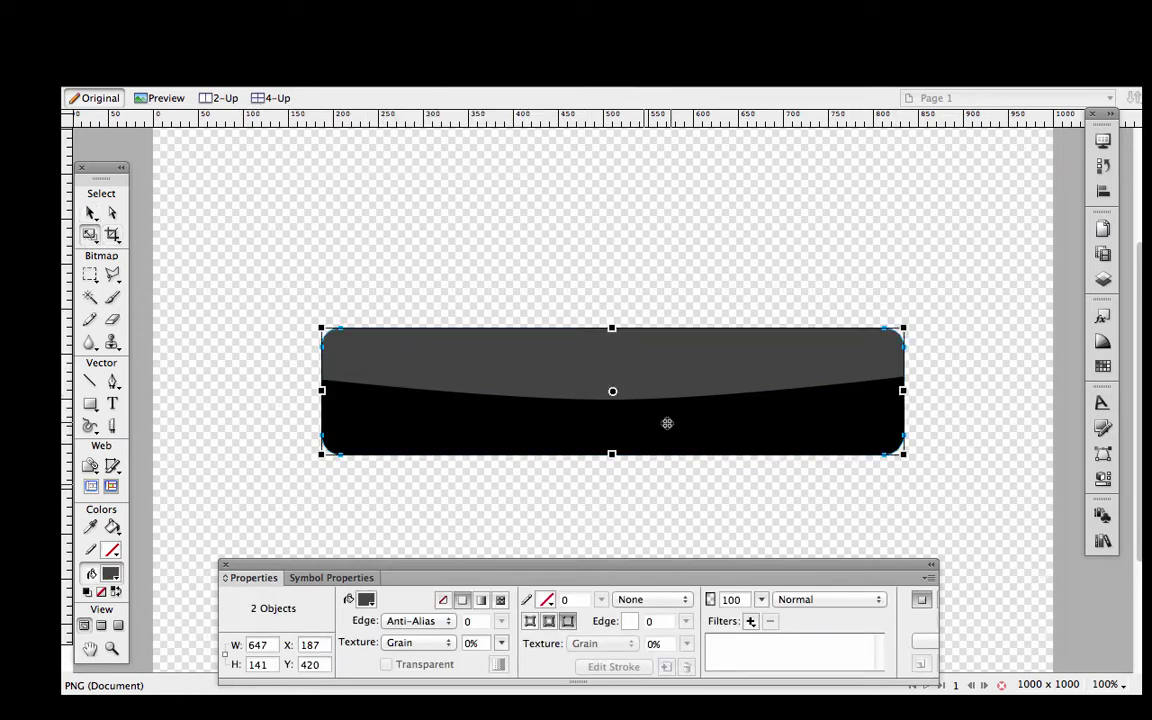
left_click_drag(903, 453, 651, 398)
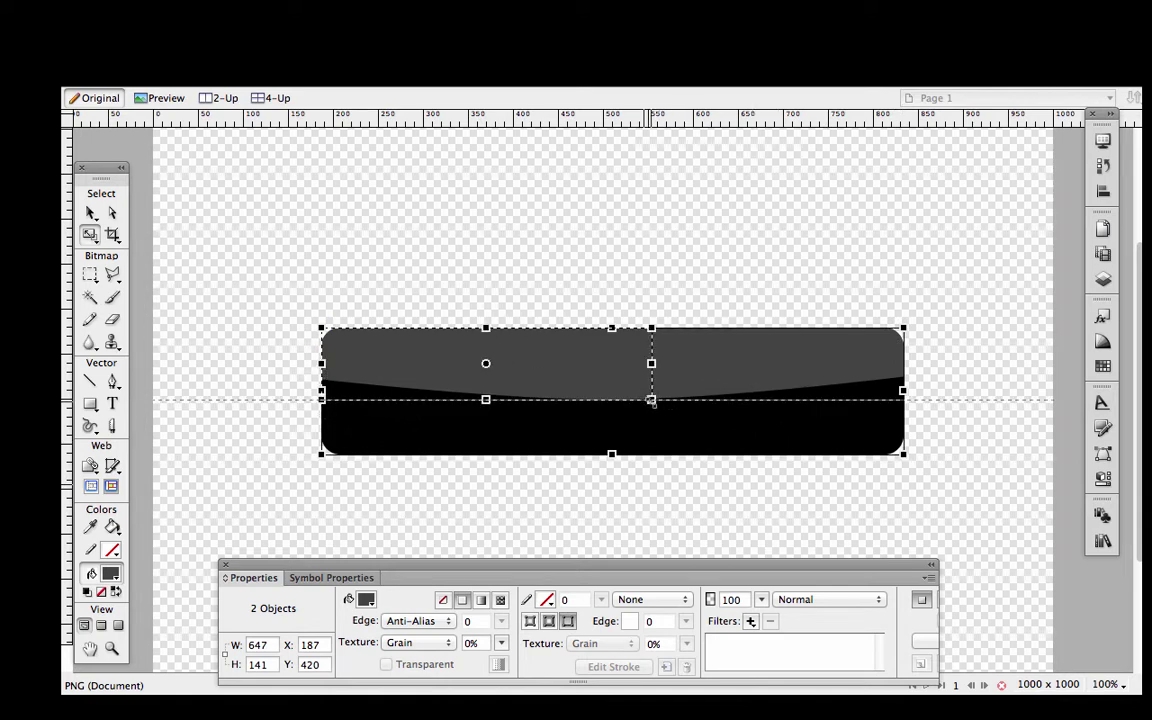
key("Return")
- Fill the black base rectangle with bright yellow
left_click(625, 392)
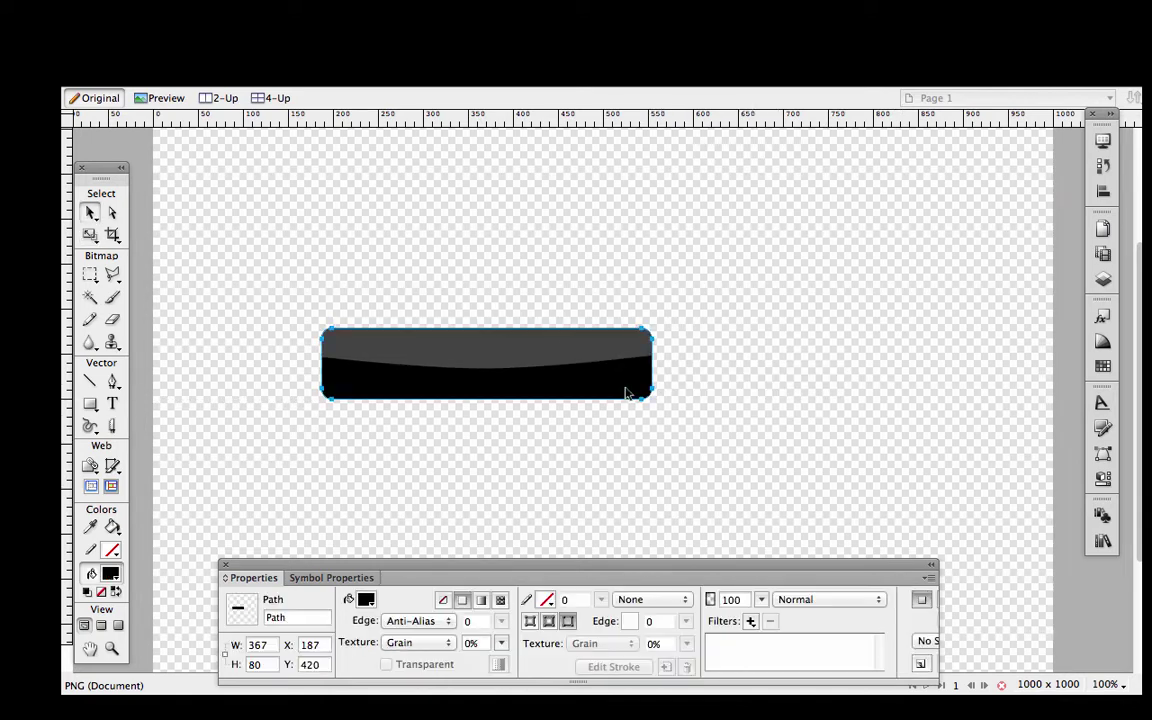
left_click(366, 599)
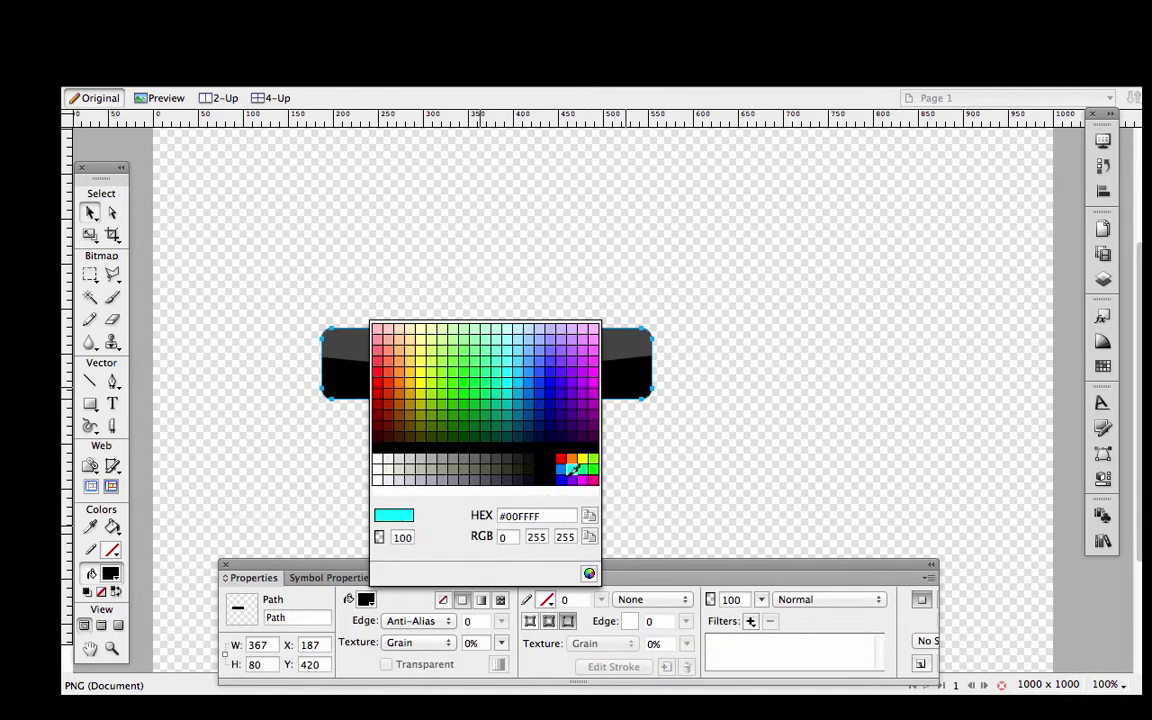
left_click(525, 405)
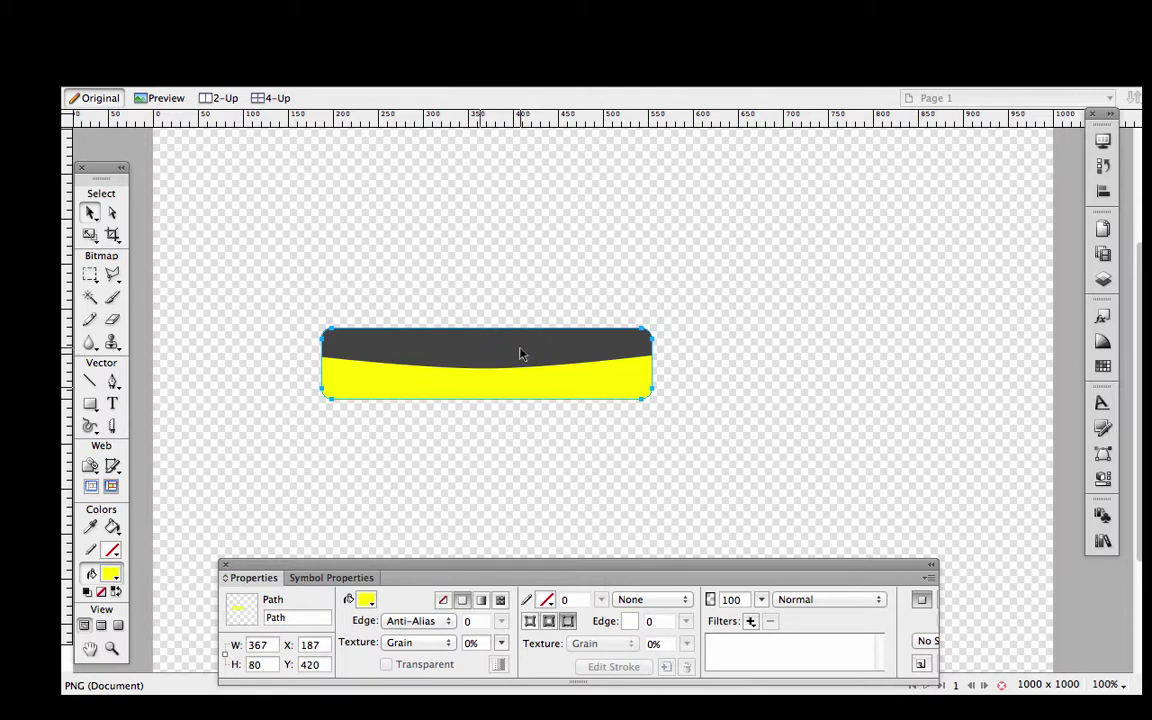
- Fill the dark grey gloss shape with pale yellow and deselect it
left_click(366, 599)
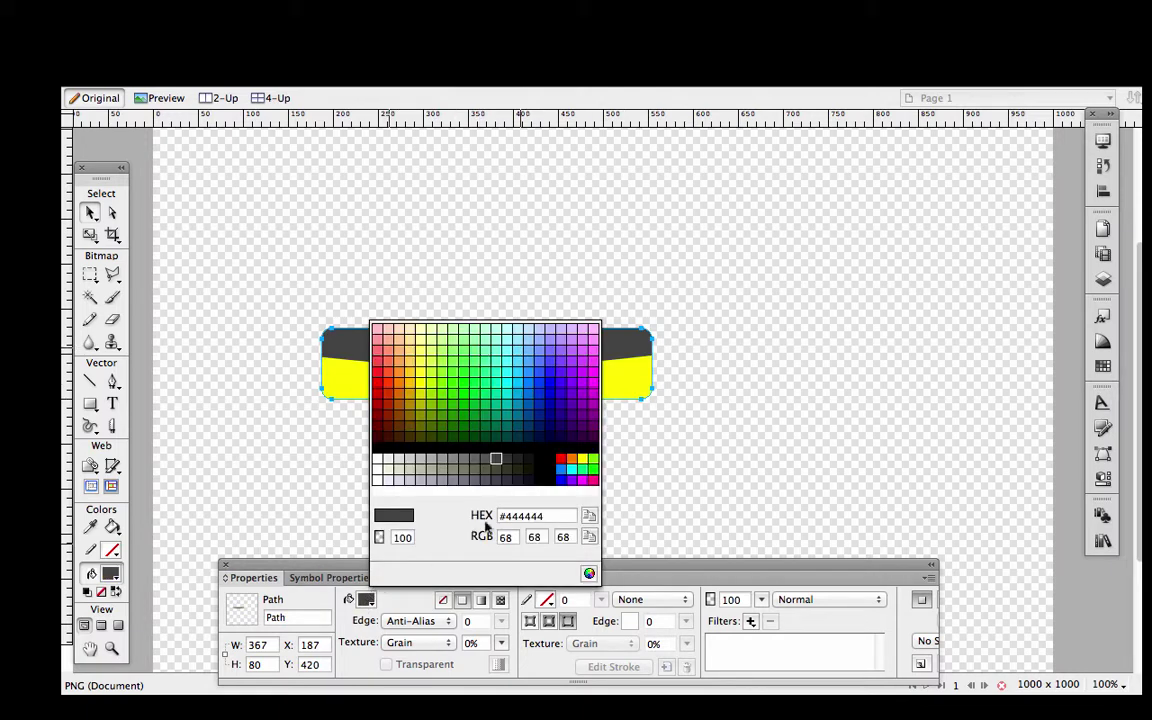
left_click(428, 328)
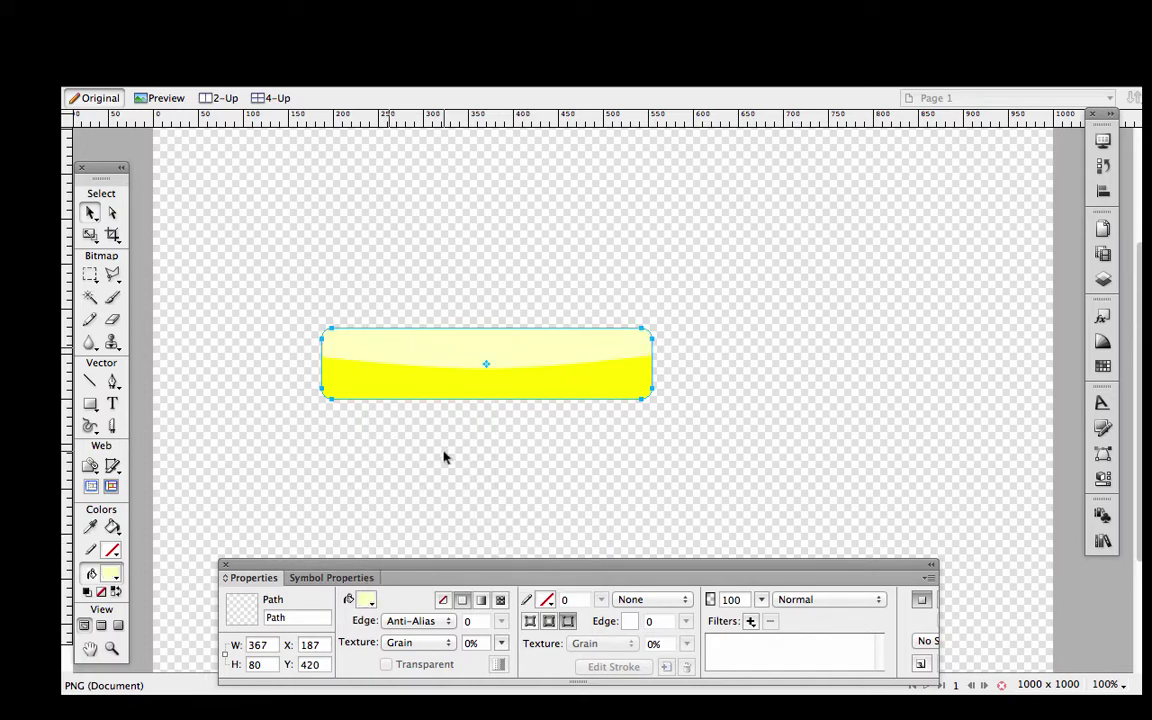
left_click(445, 457)
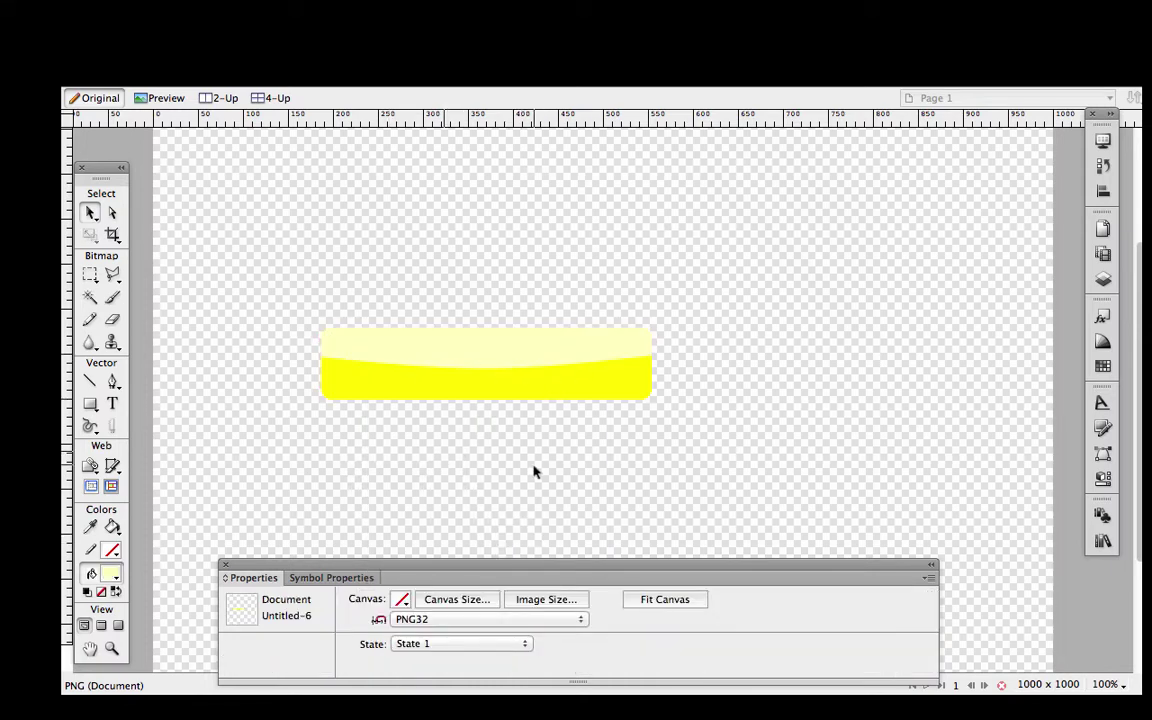
- Copy the bright yellow base rectangle and paste the duplicate on top of the button
left_click(380, 396)
key("super+c")
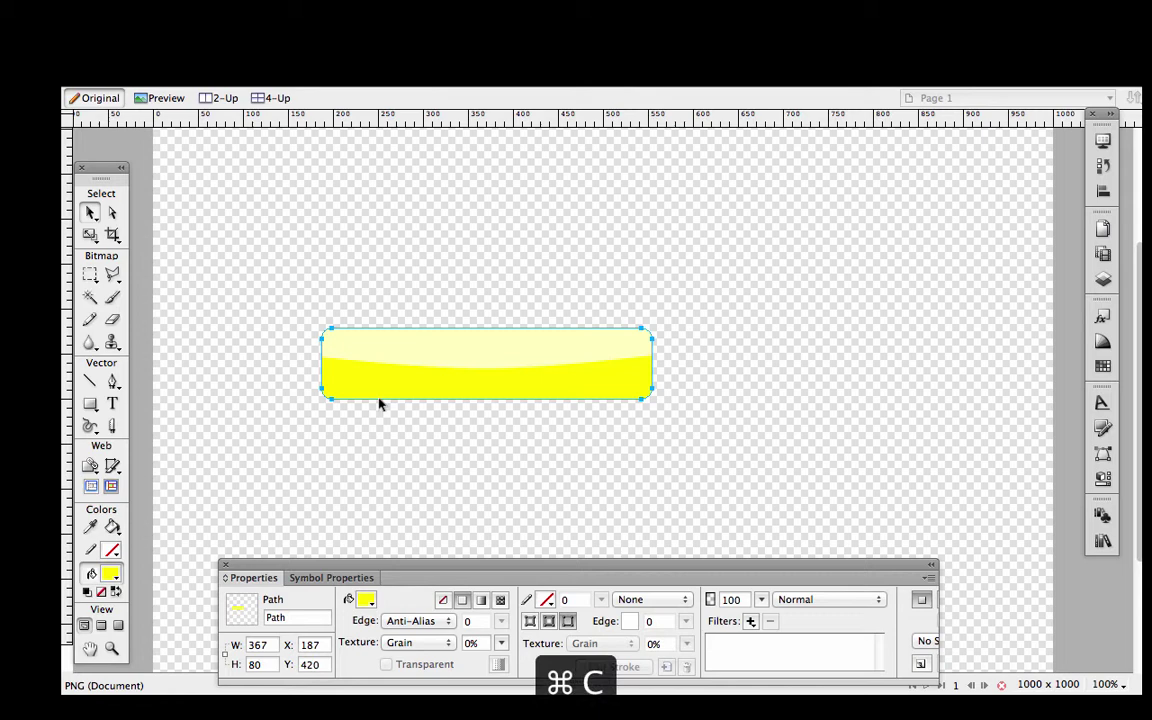
left_click(397, 447)
key("super+v")
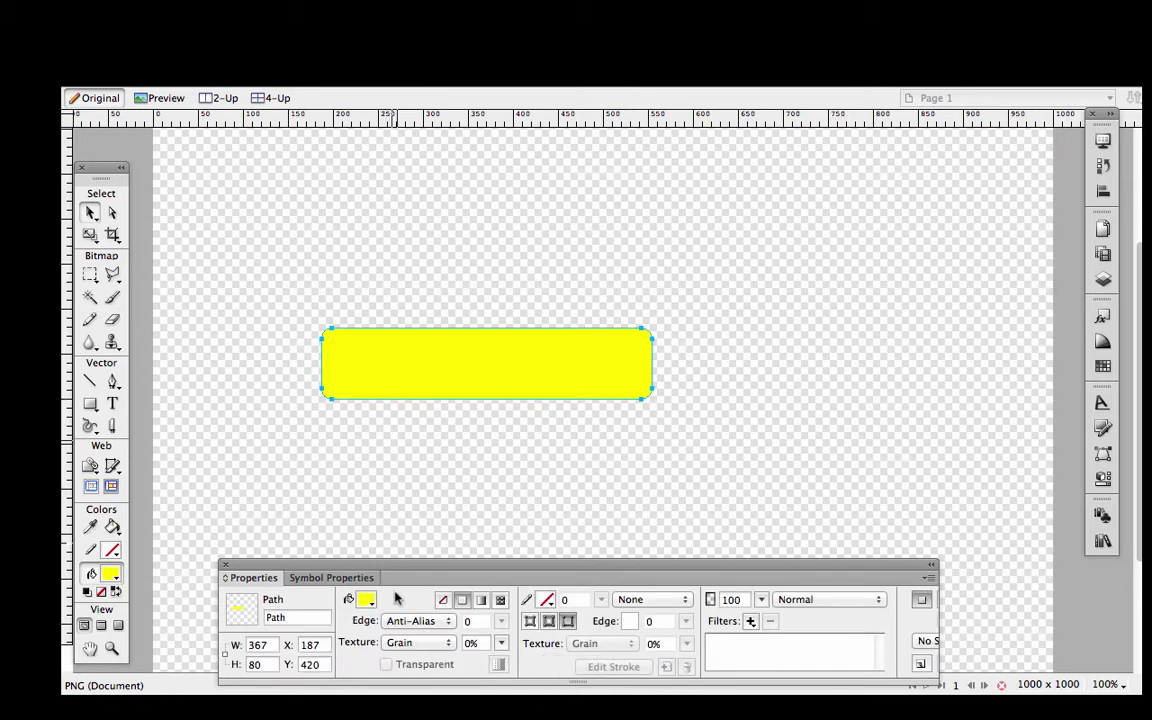
- Give the pasted rectangle no fill and a 1-pixel black stroke to outline the button, then deselect it
left_click(443, 599)
left_click(546, 599)
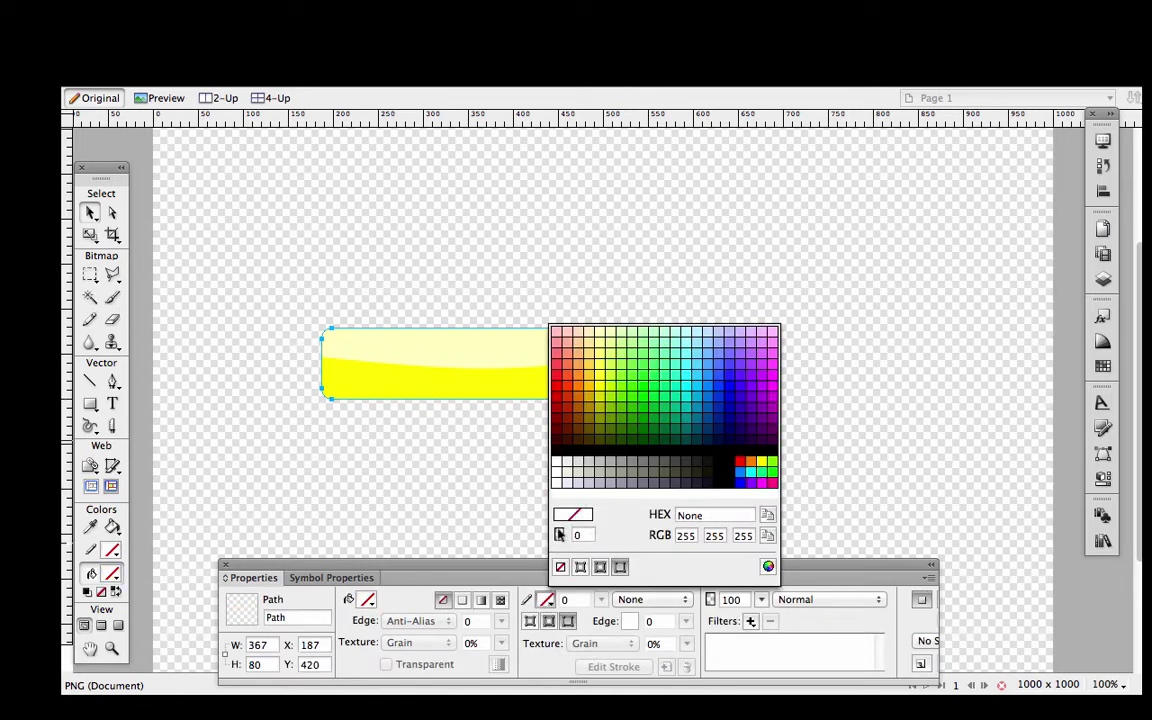
left_click(556, 455)
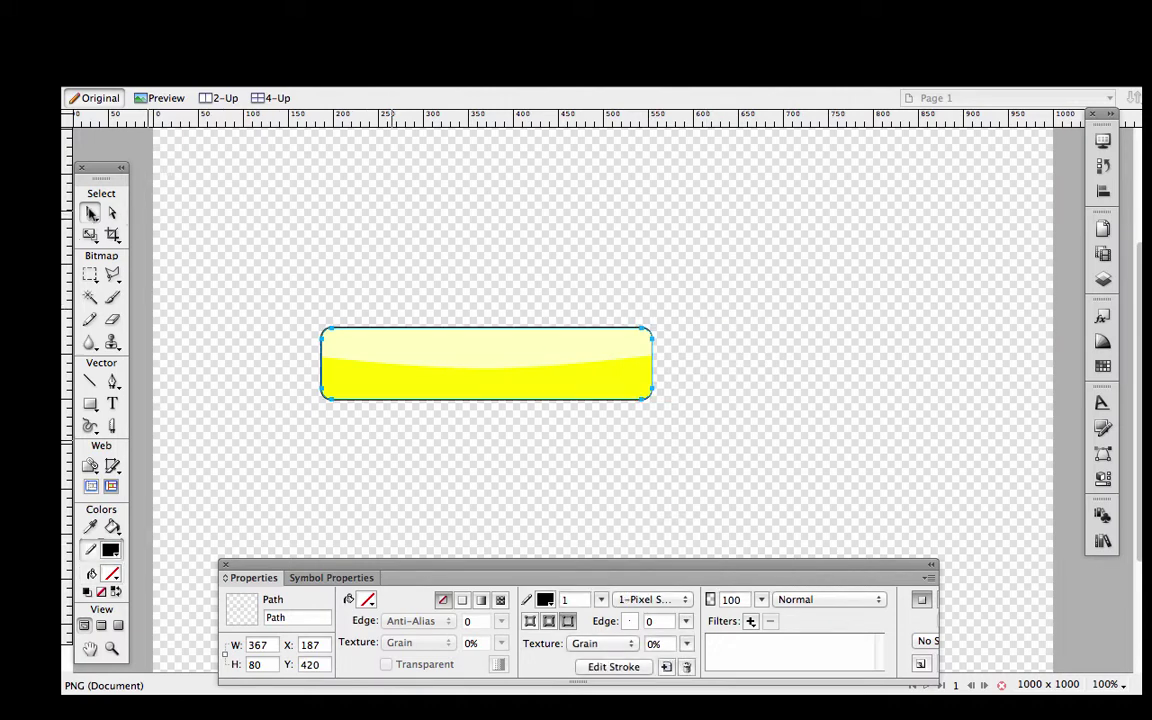
left_click(205, 198)
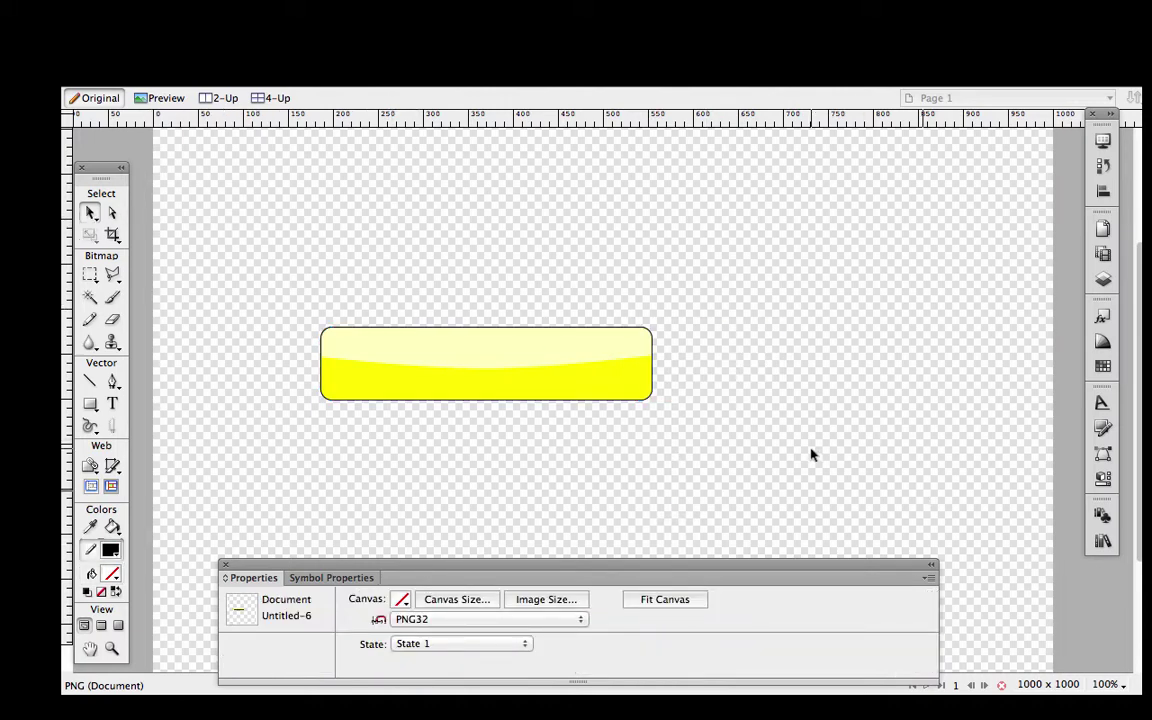
- Select all three button objects and move them together to about X 295, Y 440, then deselect them
left_click_drag(287, 287, 640, 420)
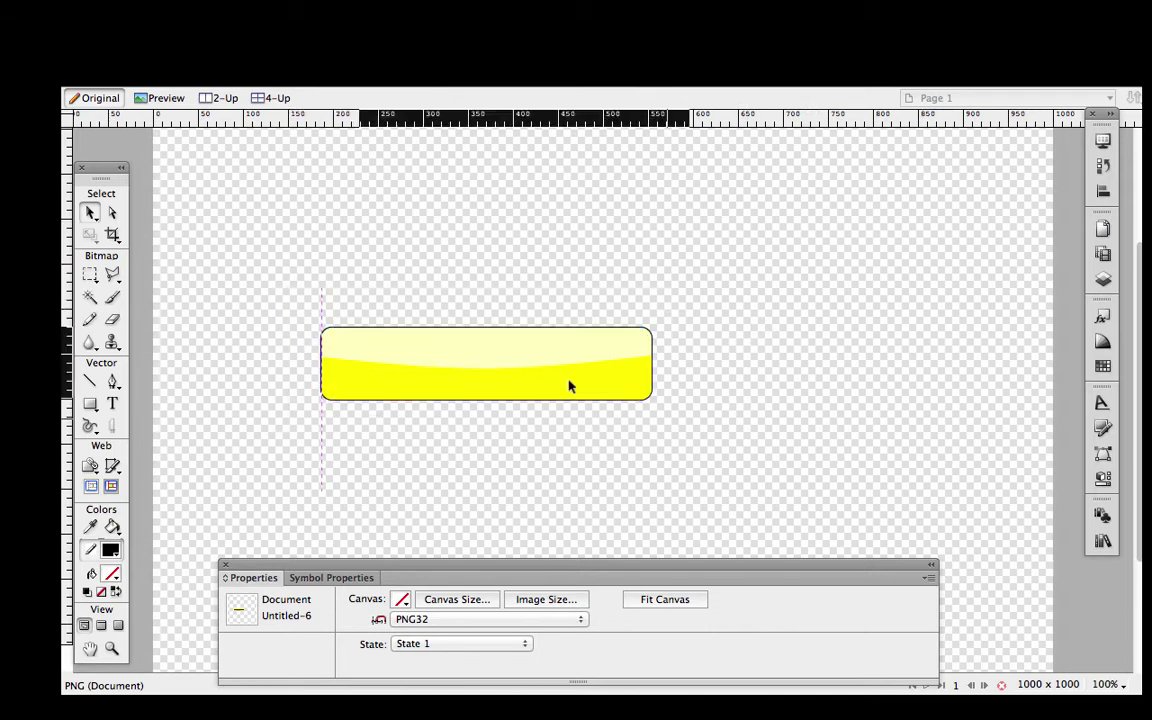
left_click_drag(569, 386, 663, 398)
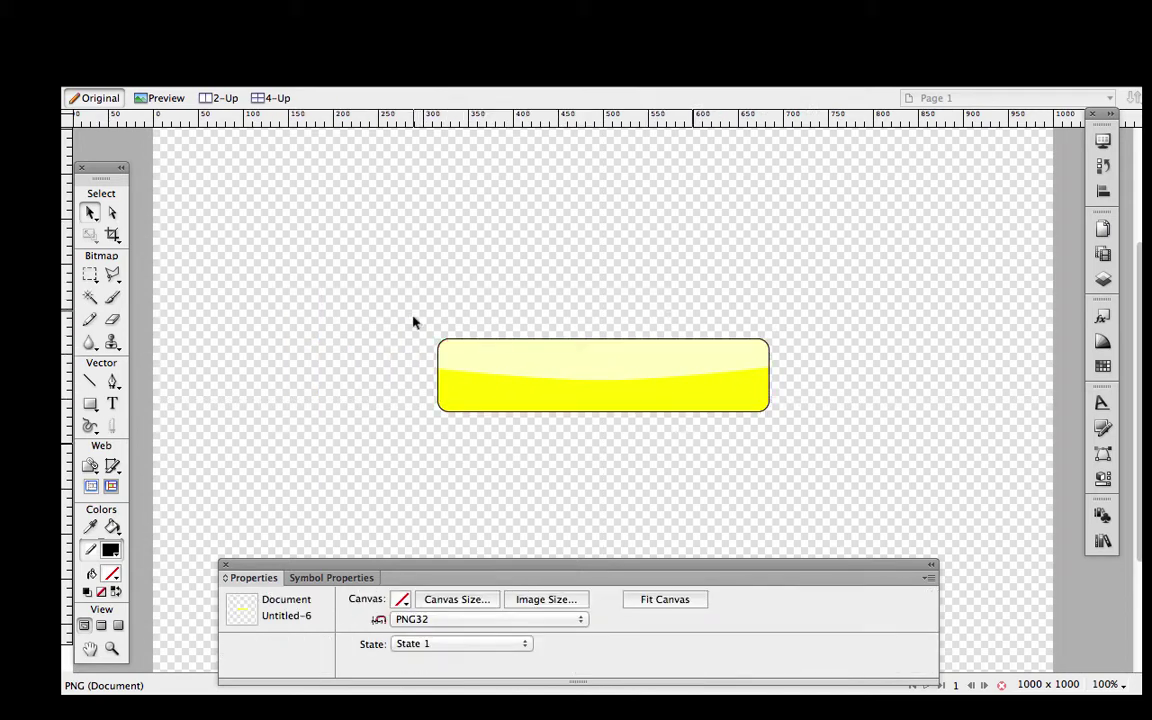
left_click_drag(413, 322, 718, 391)
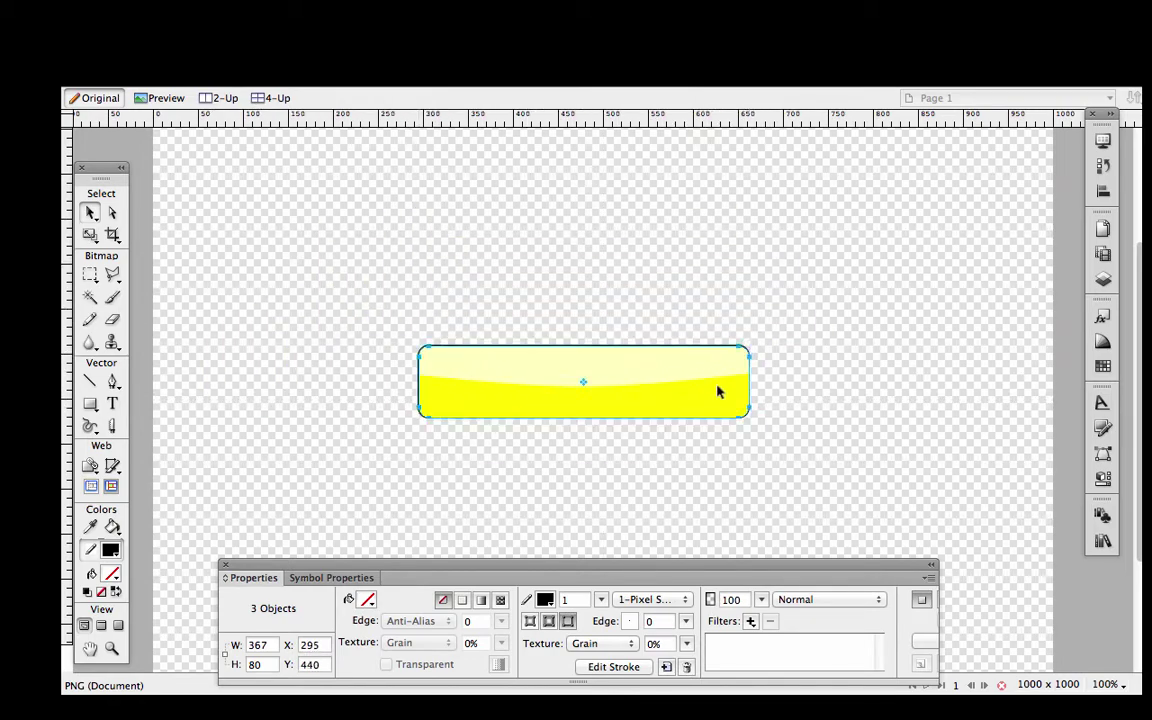
left_click(822, 419)
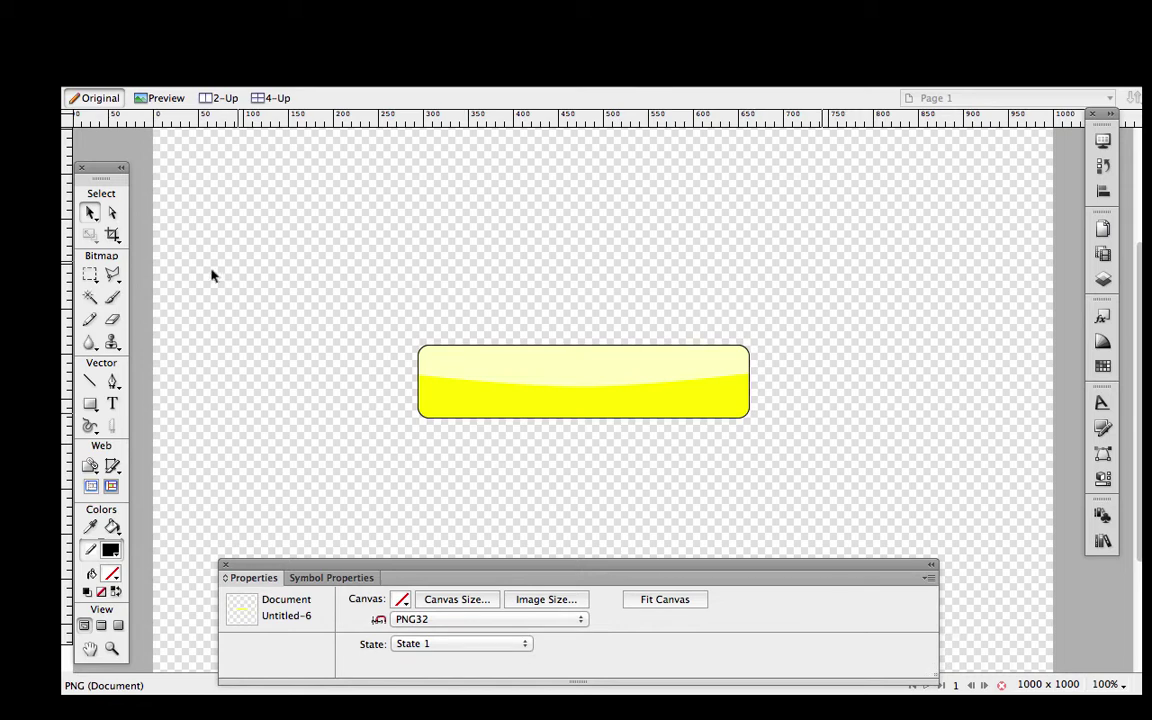
- Add the text label "ADD TO CART" over the yellow button
left_click(112, 403)
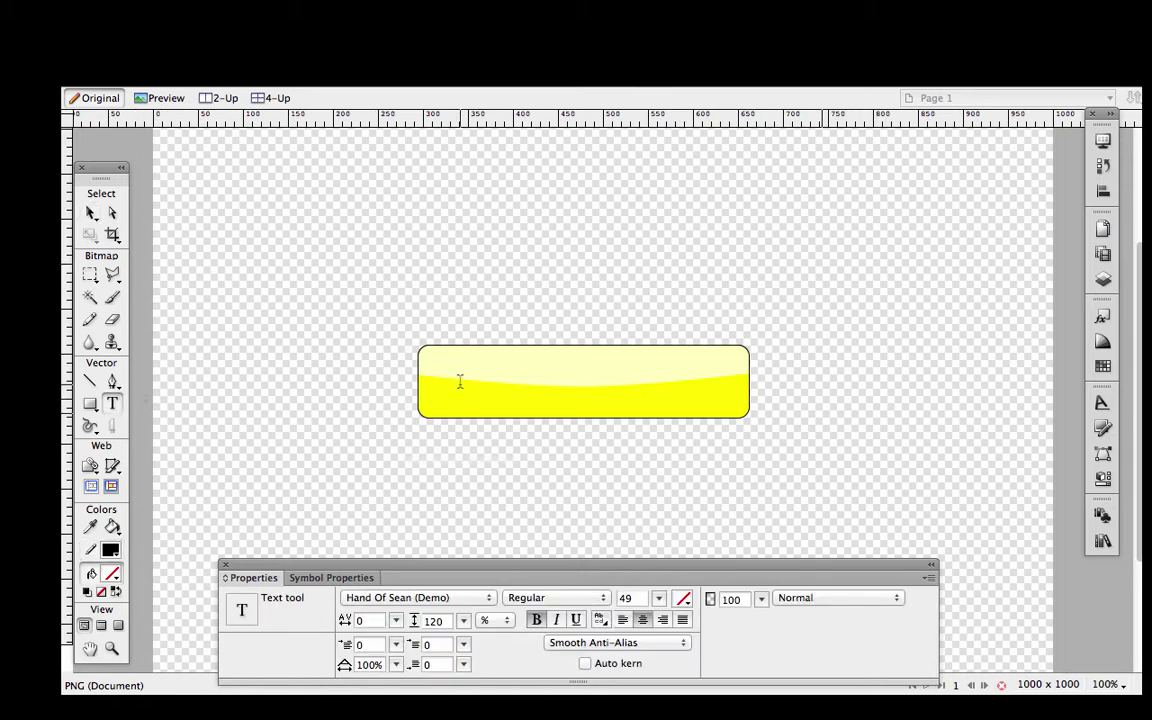
left_click(460, 381)
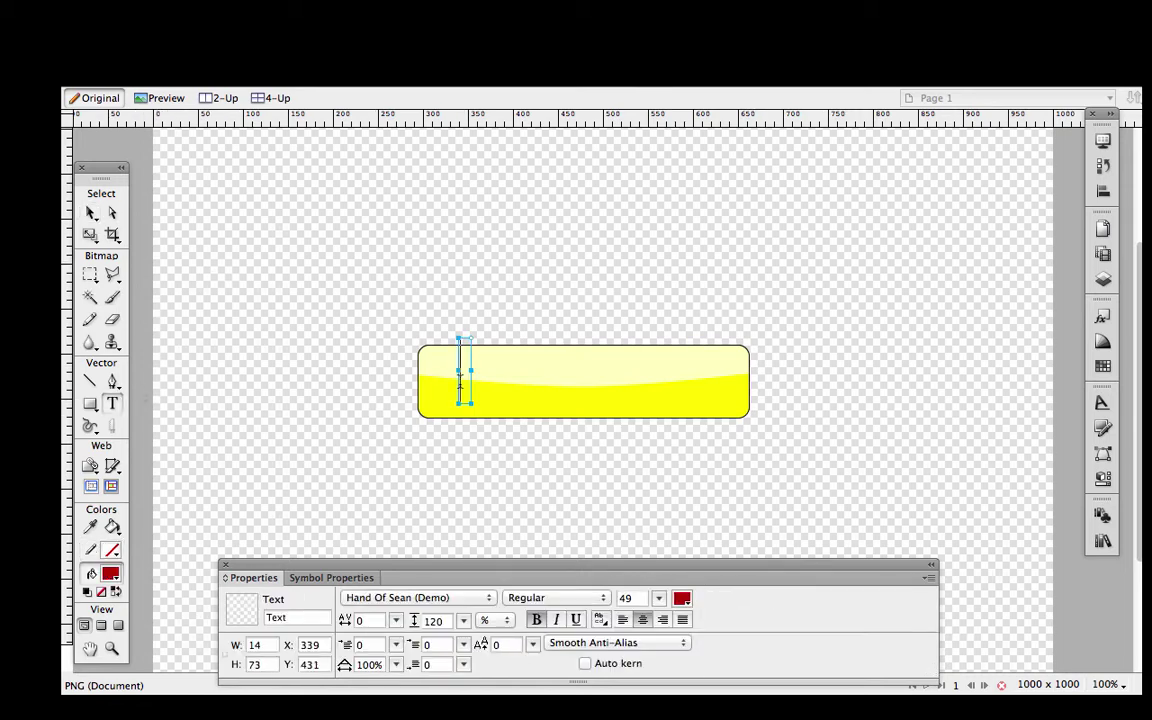
type("ADD TO C")
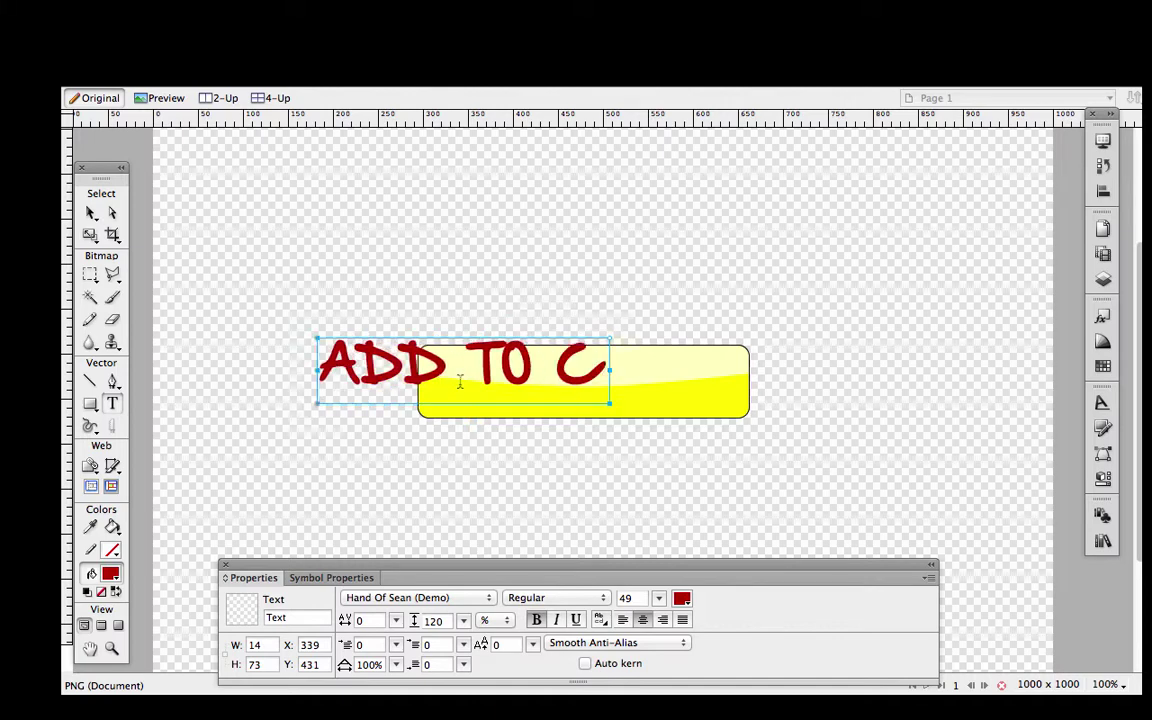
type("ART")
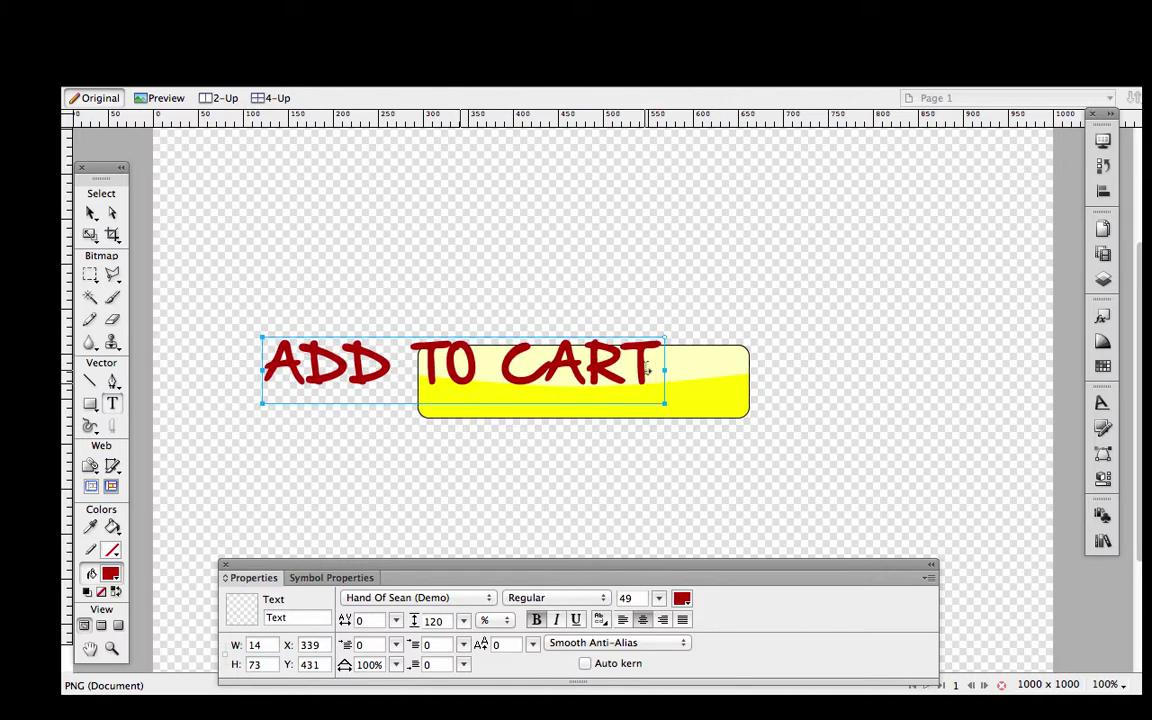
- Format the whole "ADD TO CART" label in Myriad Pro, colored medium blue and italic
left_click_drag(660, 372, 231, 370)
left_click(479, 597)
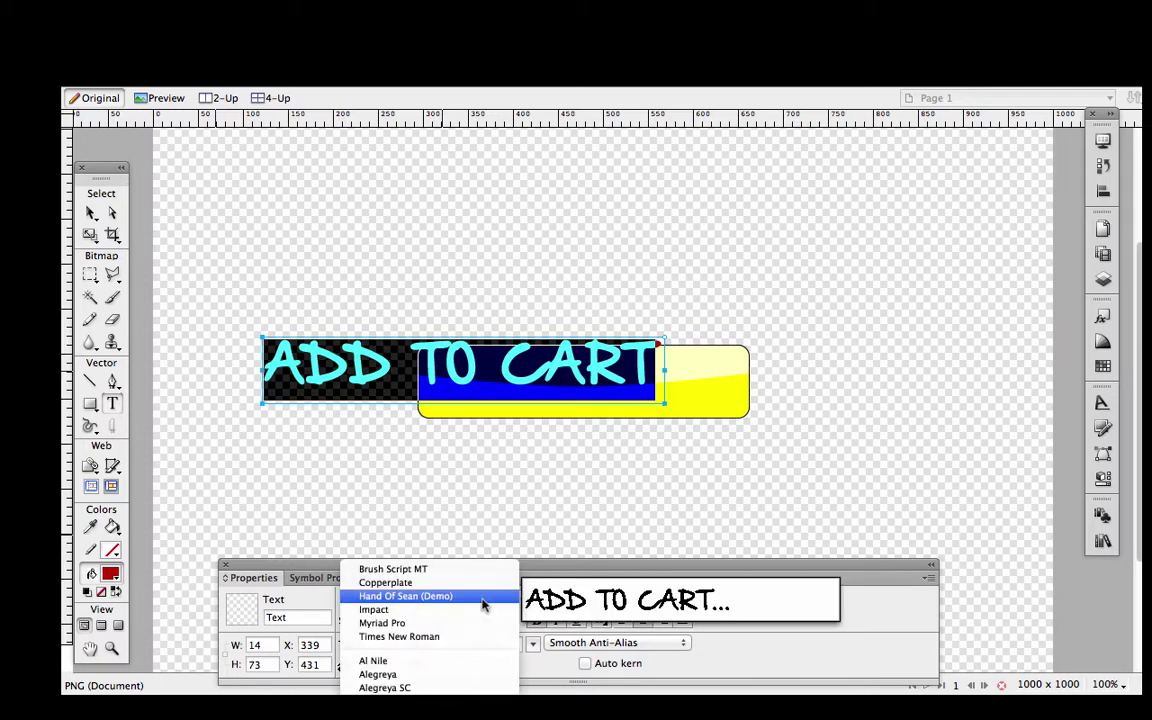
left_click(468, 622)
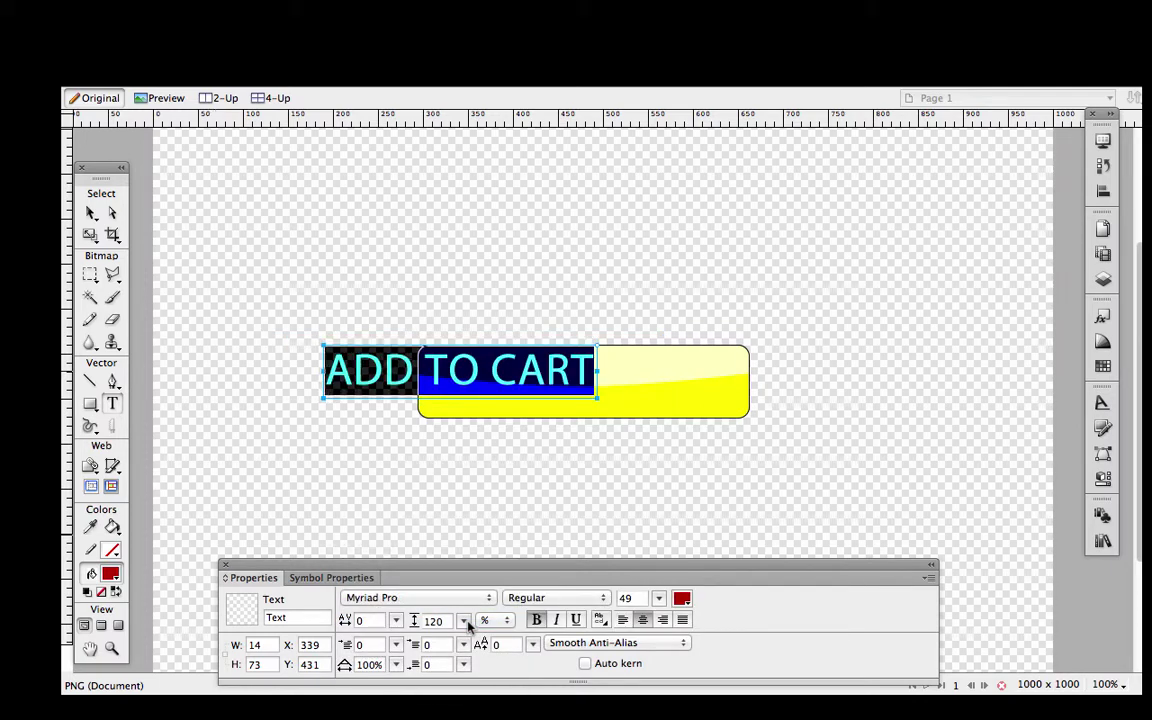
left_click(682, 599)
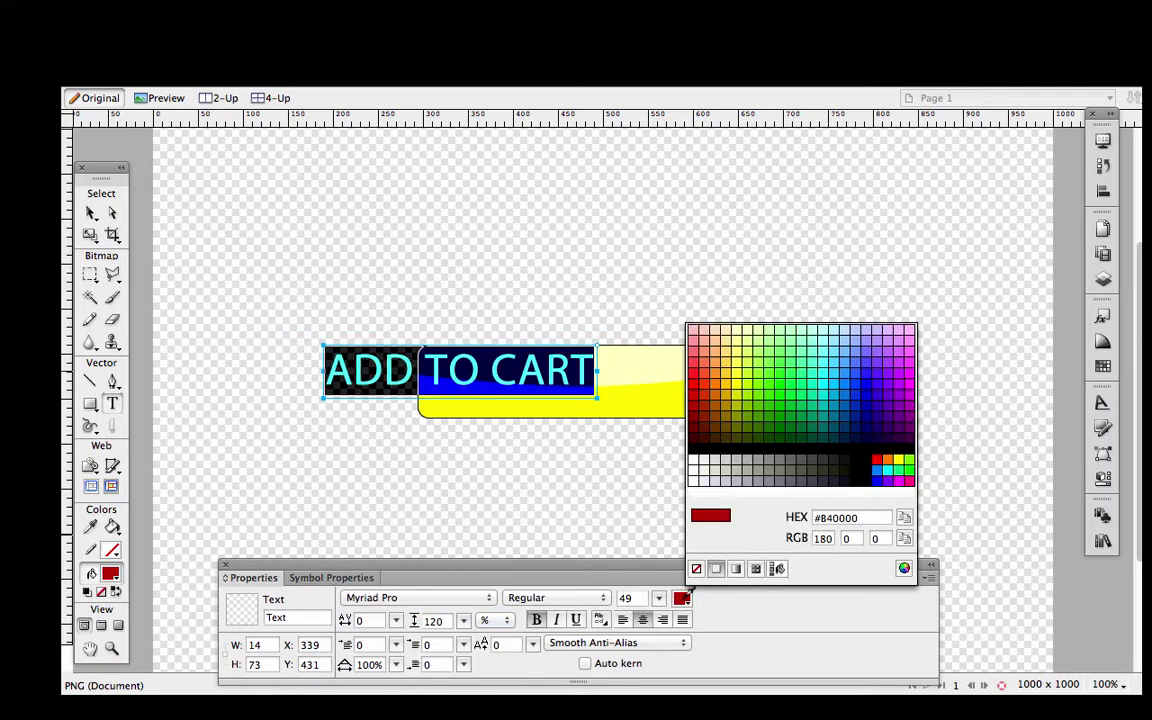
left_click(845, 404)
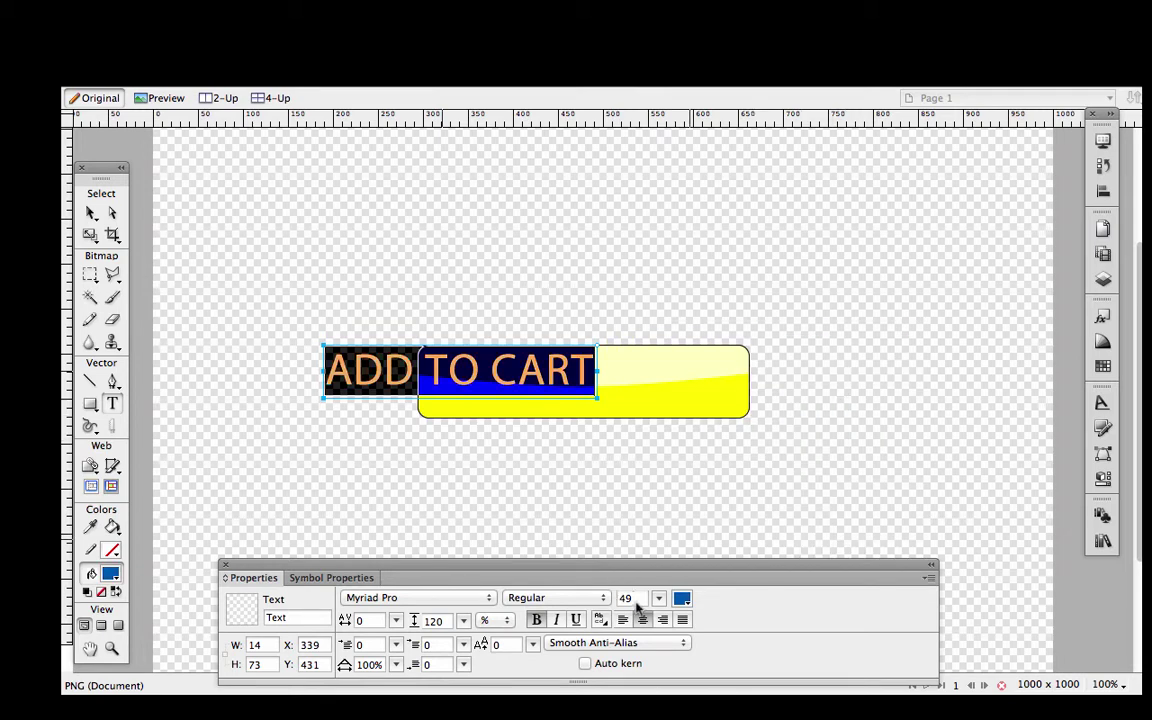
left_click(557, 620)
left_click(557, 620)
left_click(560, 621)
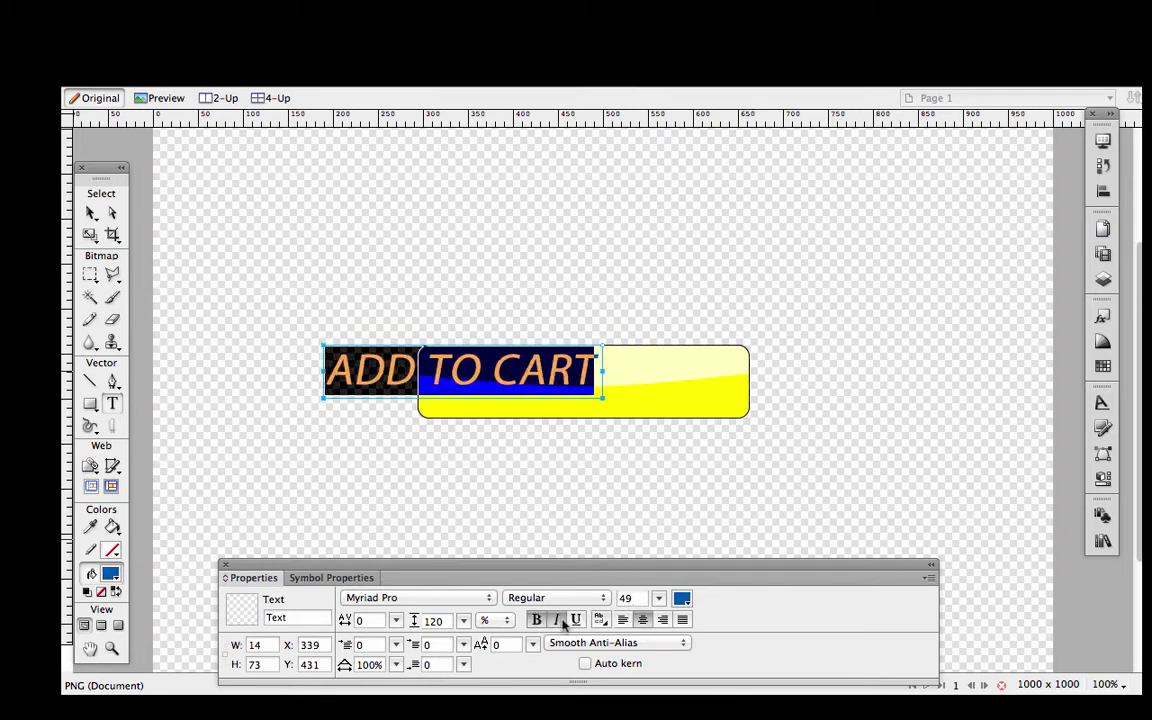
- Move the label onto the button at about X 317, Y 451, set its font style to Bold, and deselect it
left_click(92, 211)
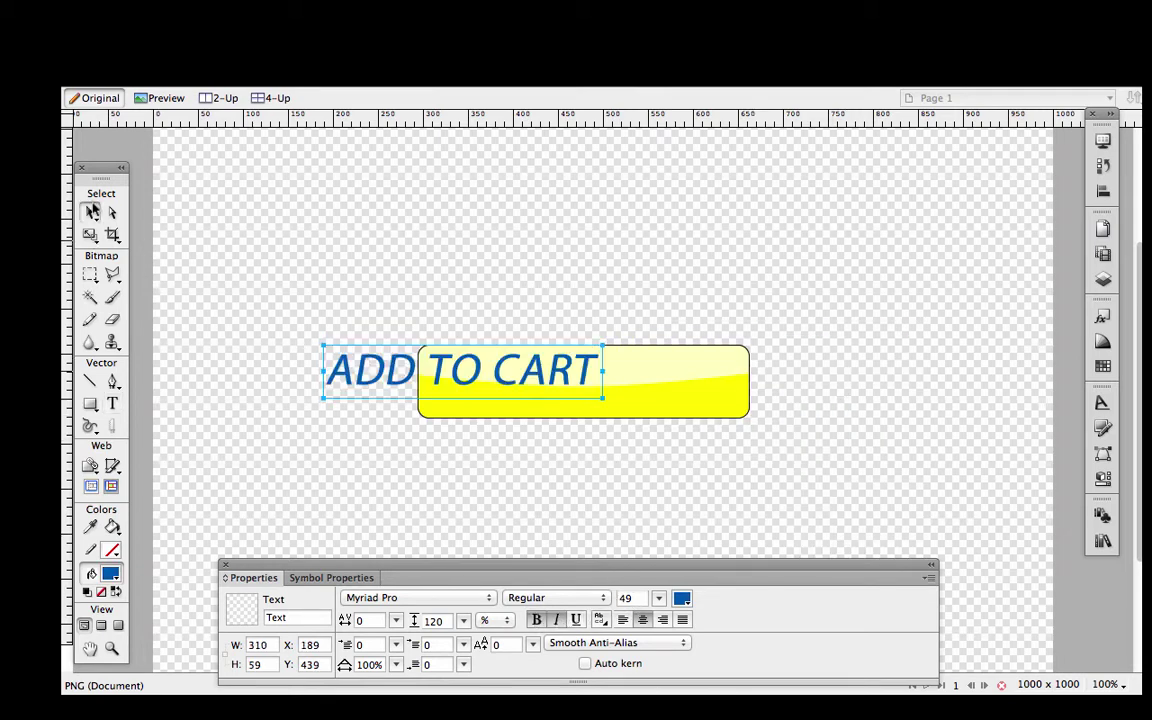
left_click_drag(360, 368, 477, 380)
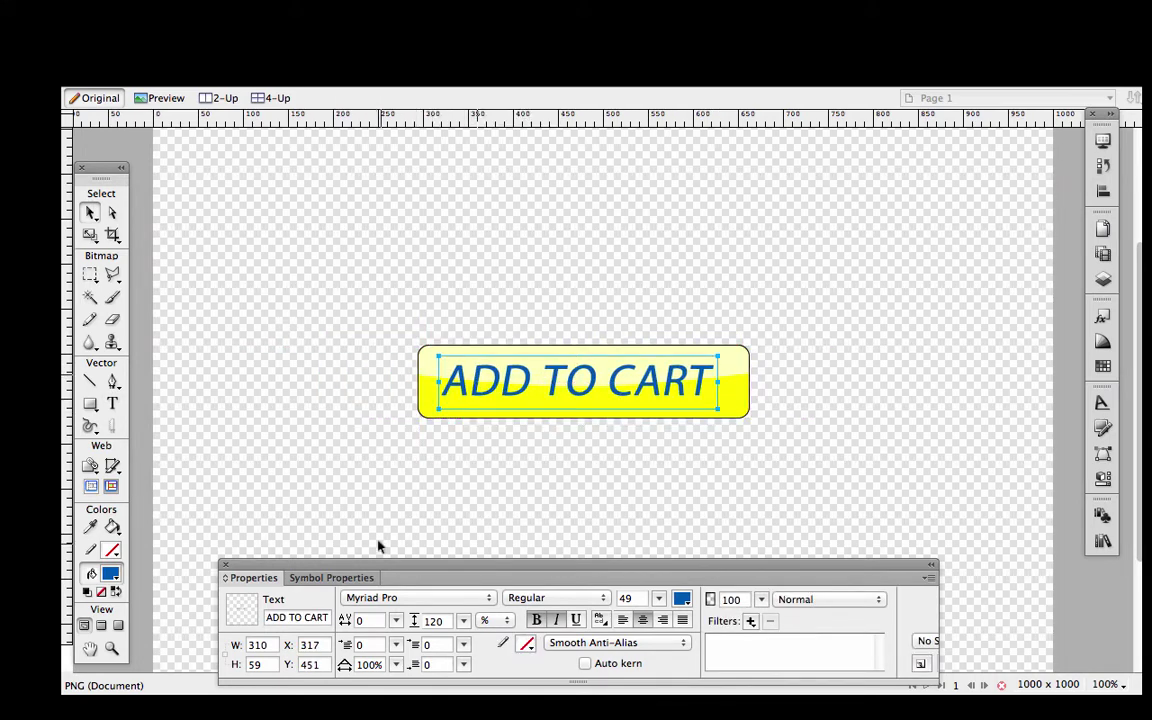
left_click(516, 598)
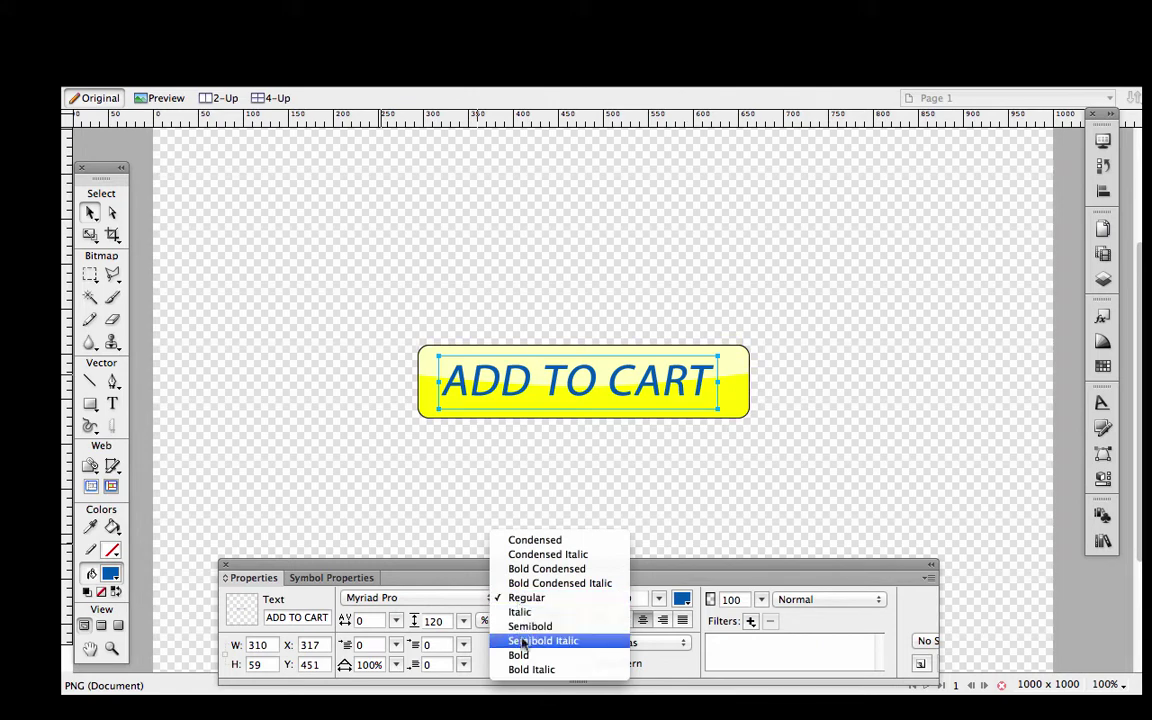
key("Escape")
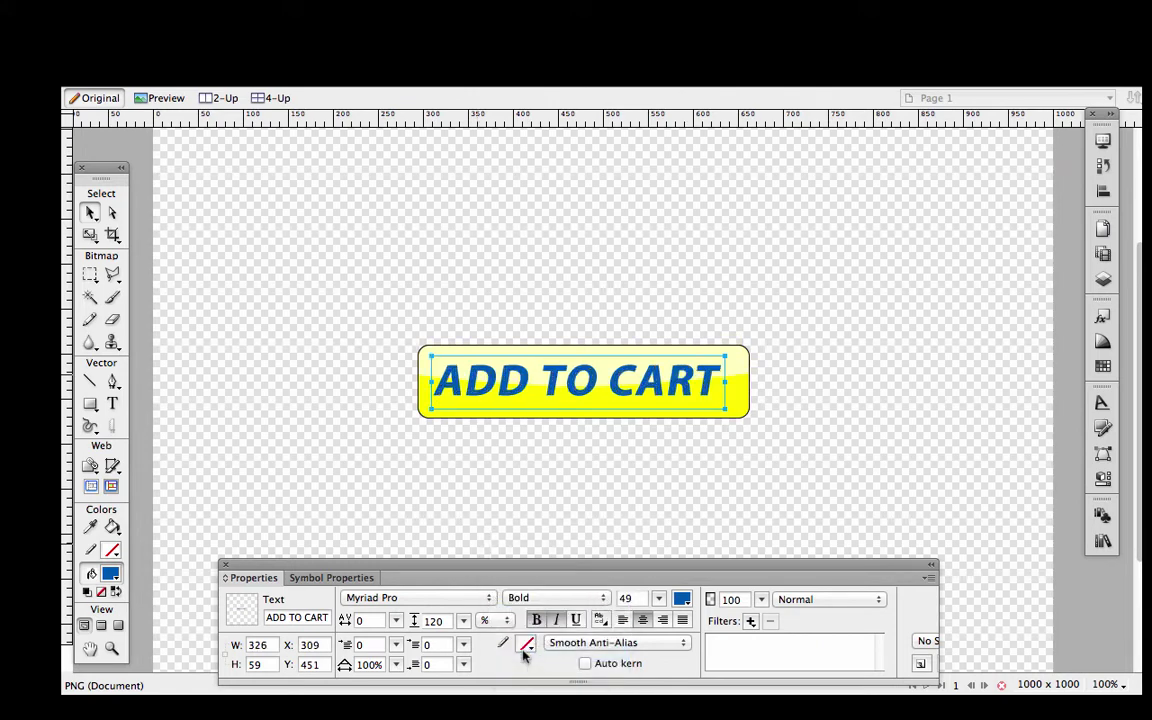
left_click(410, 477)
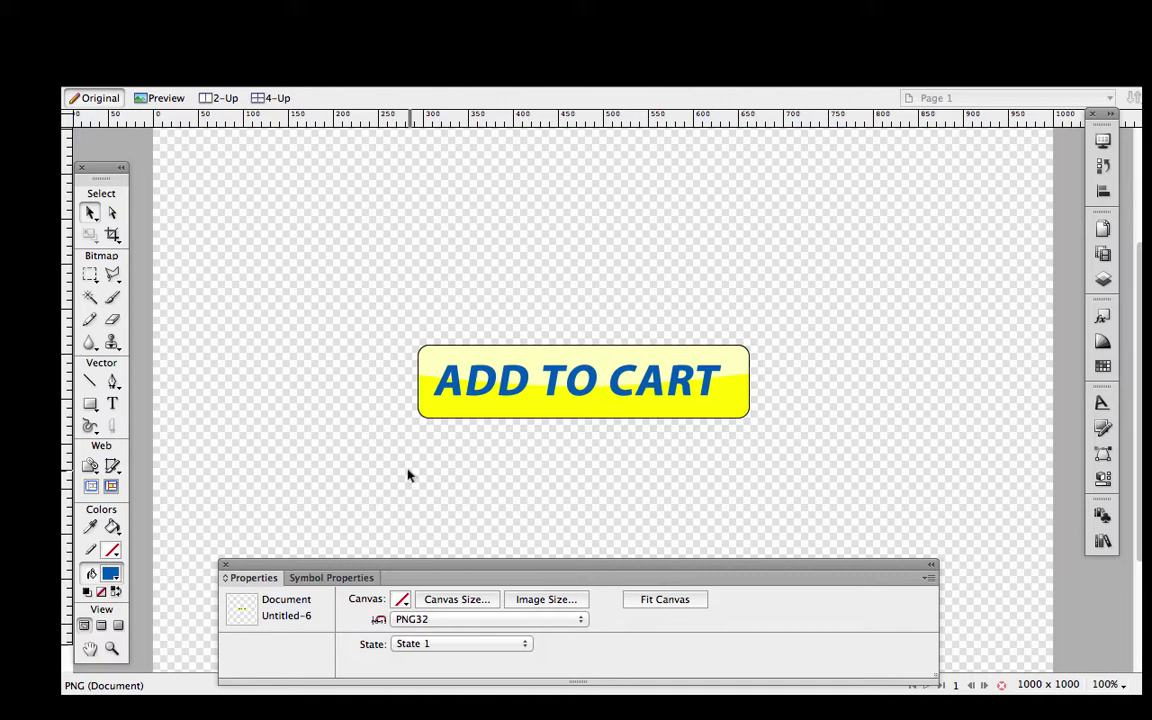
- Apply a Glow filter to the button's black outline path with the preset values and deselect it
left_click(423, 415)
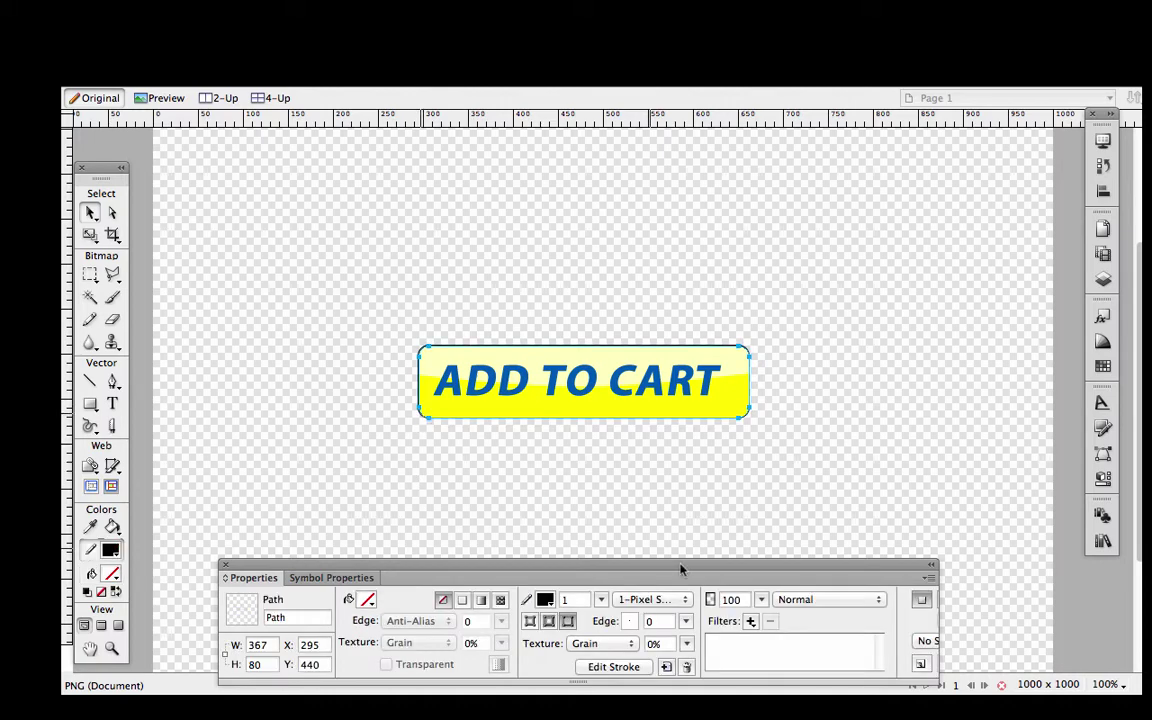
left_click(751, 622)
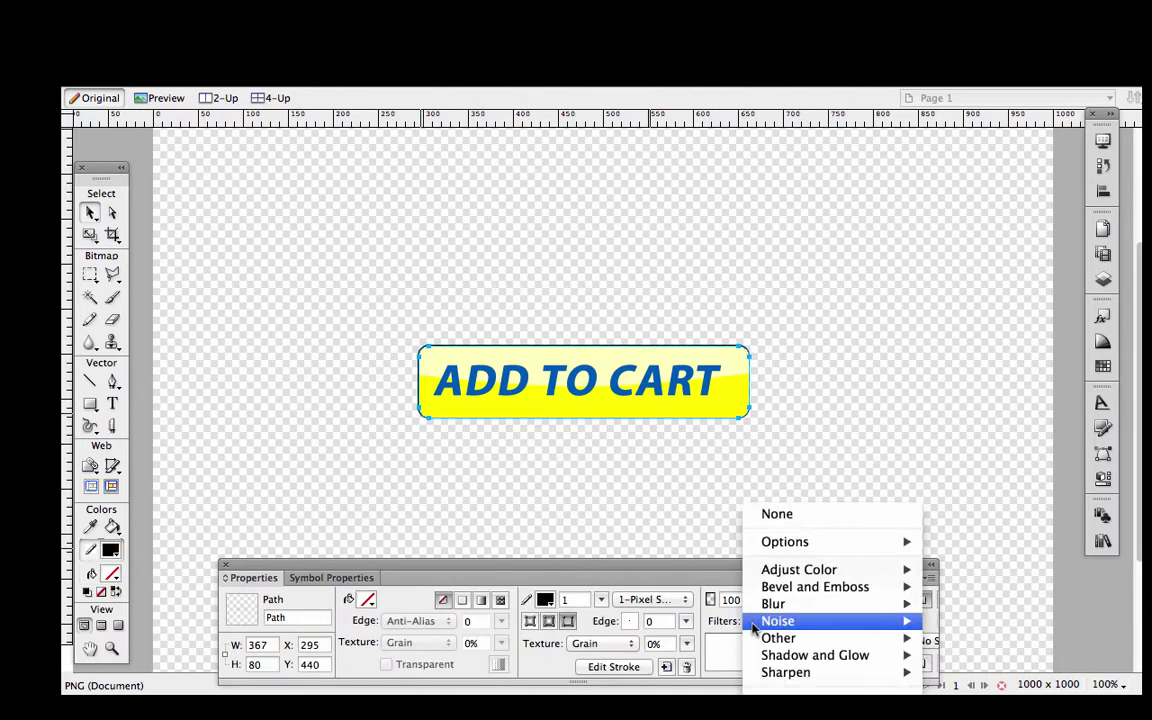
mouse_move(848, 655)
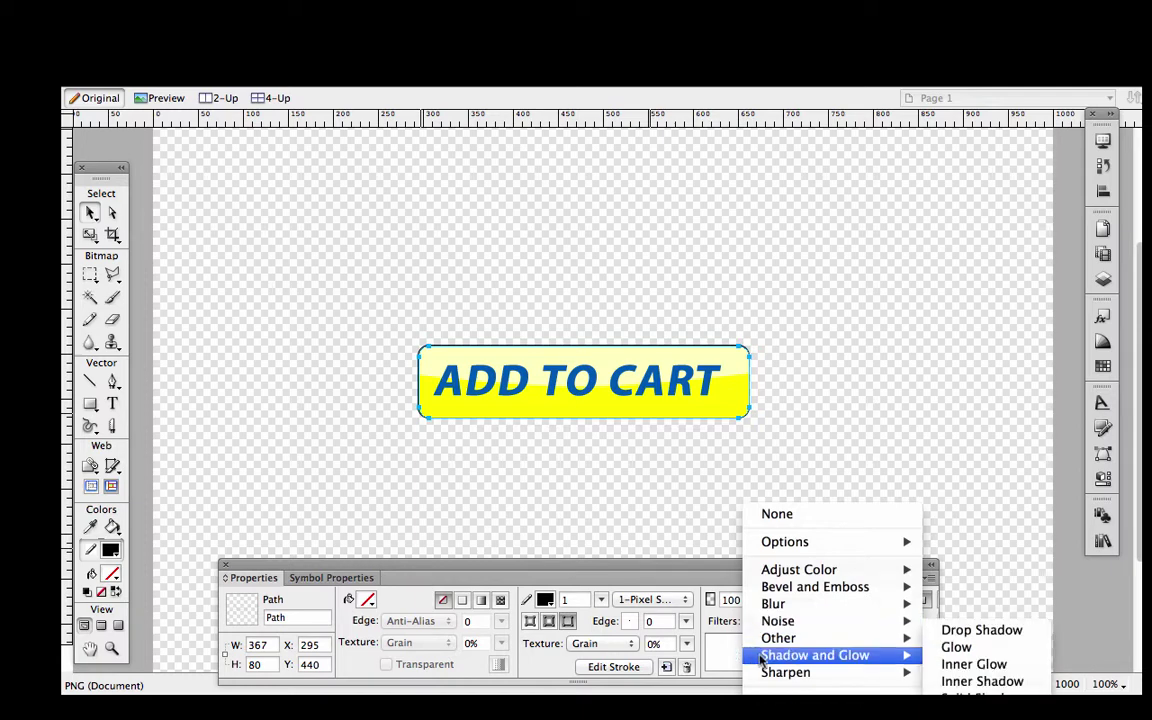
left_click(955, 647)
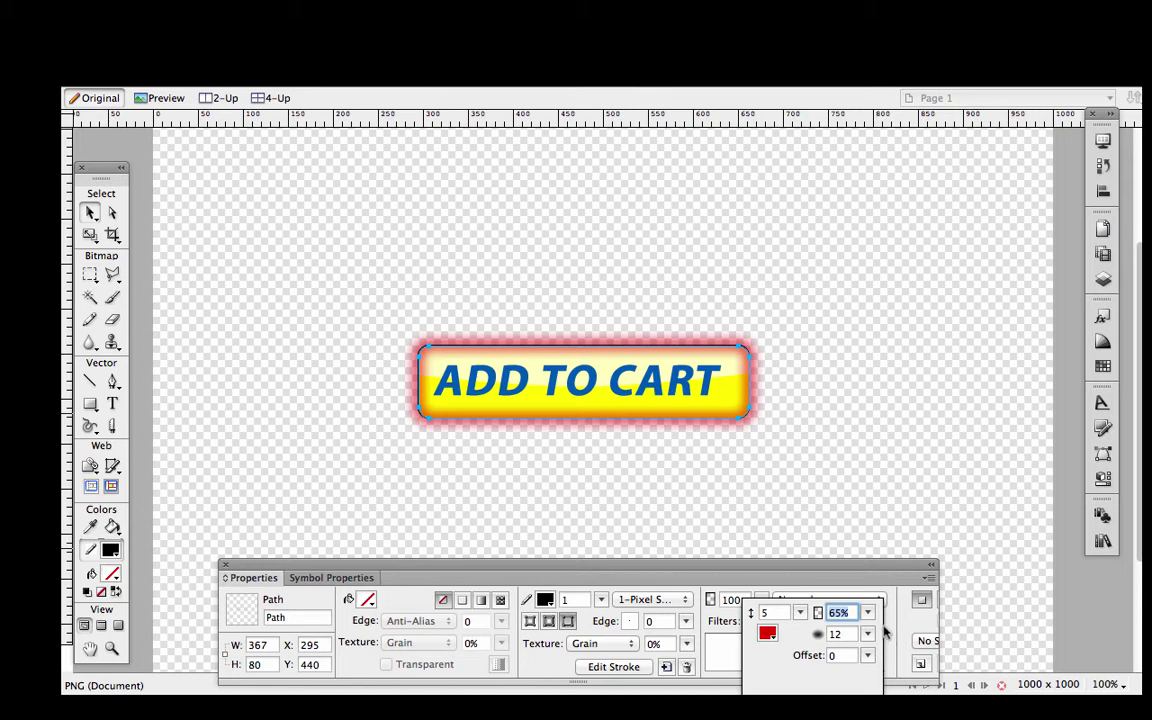
left_click(798, 530)
left_click(797, 527)
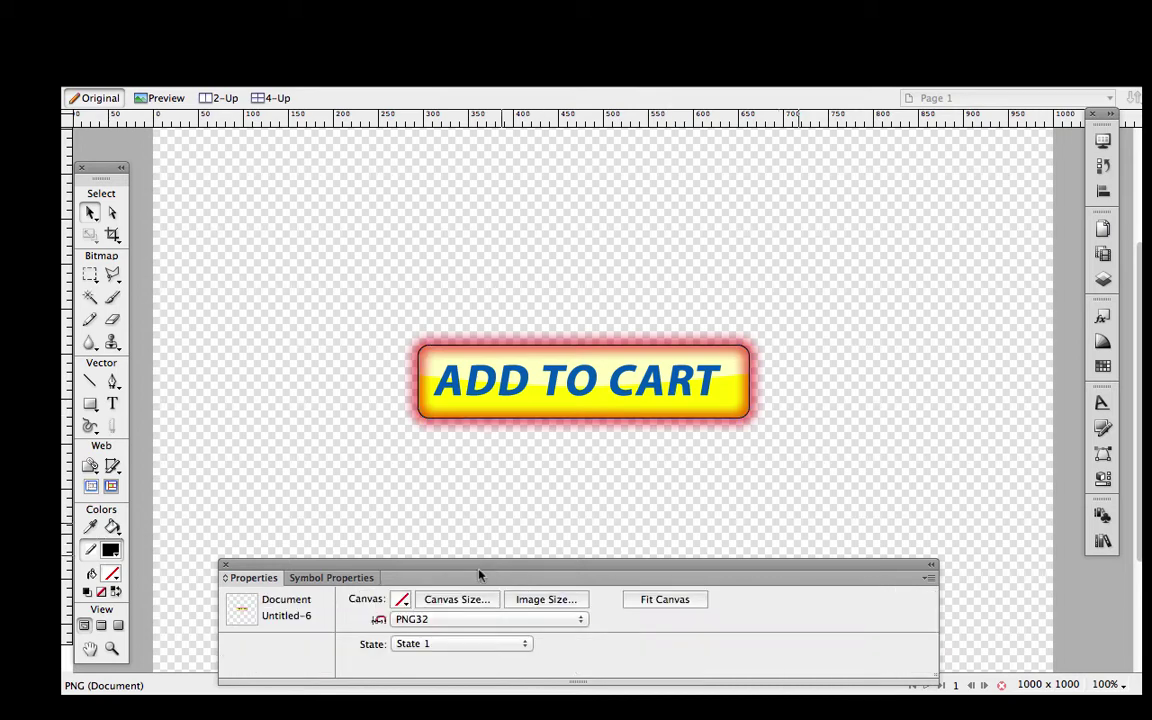
- Make the canvas white and reduce the outline's glow to 19% opacity and a width of 3
left_click(401, 599)
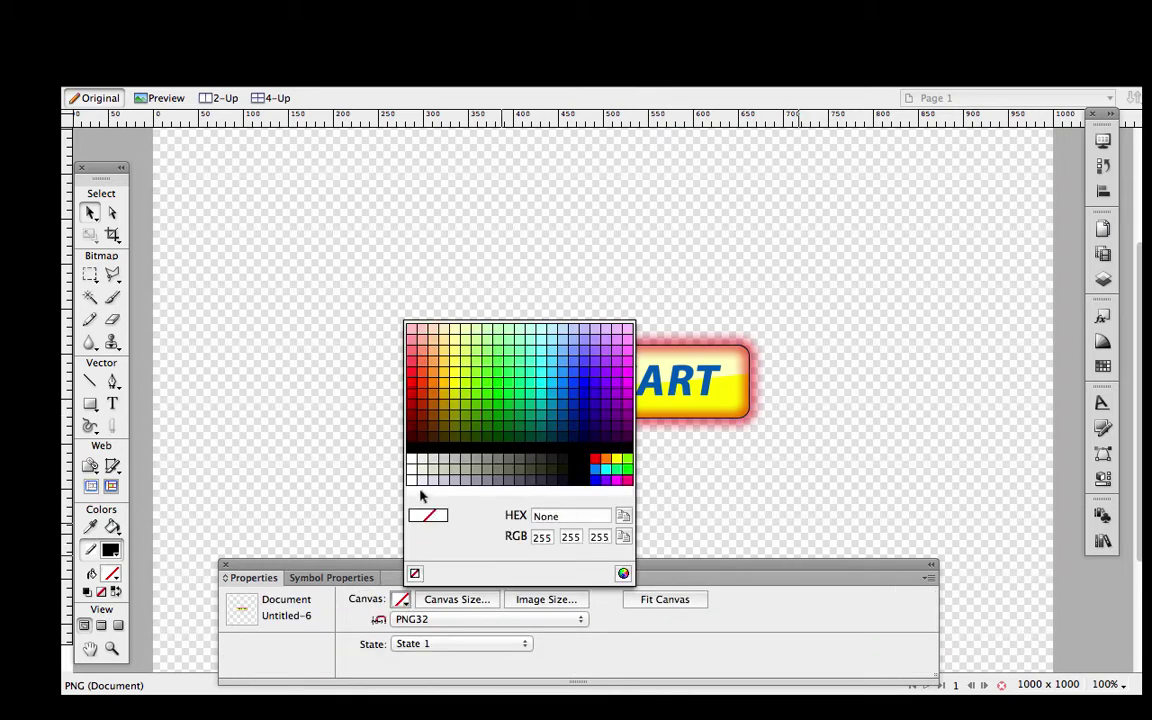
left_click(411, 481)
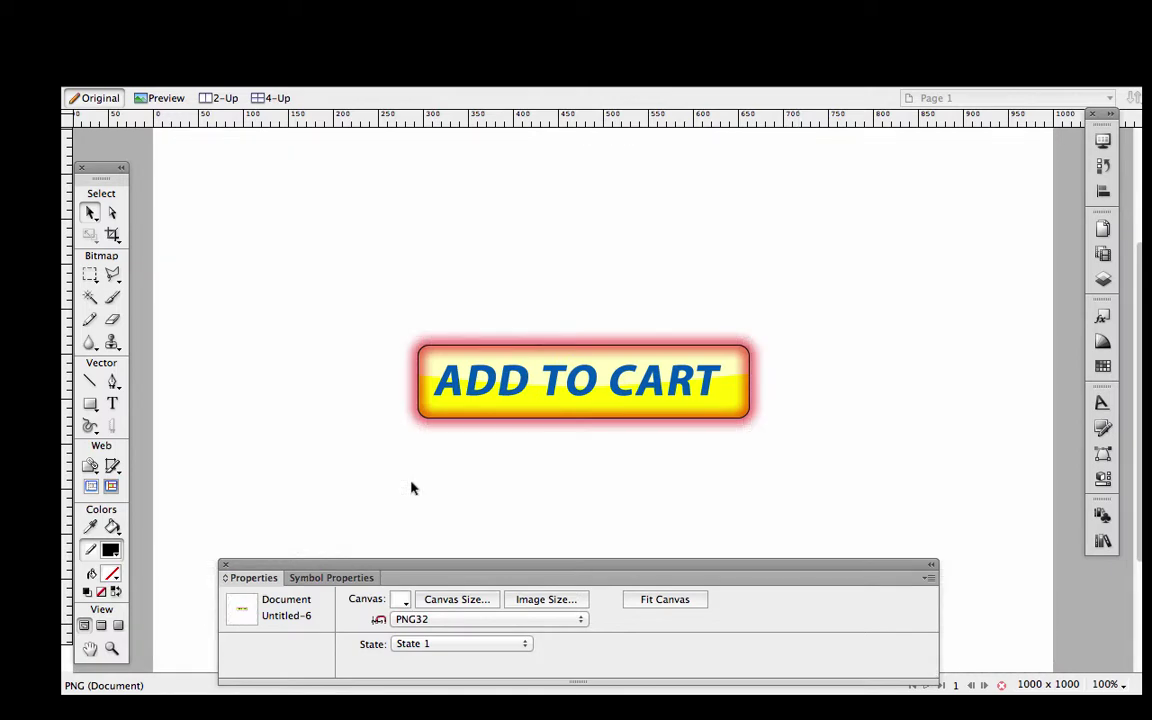
left_click(415, 413)
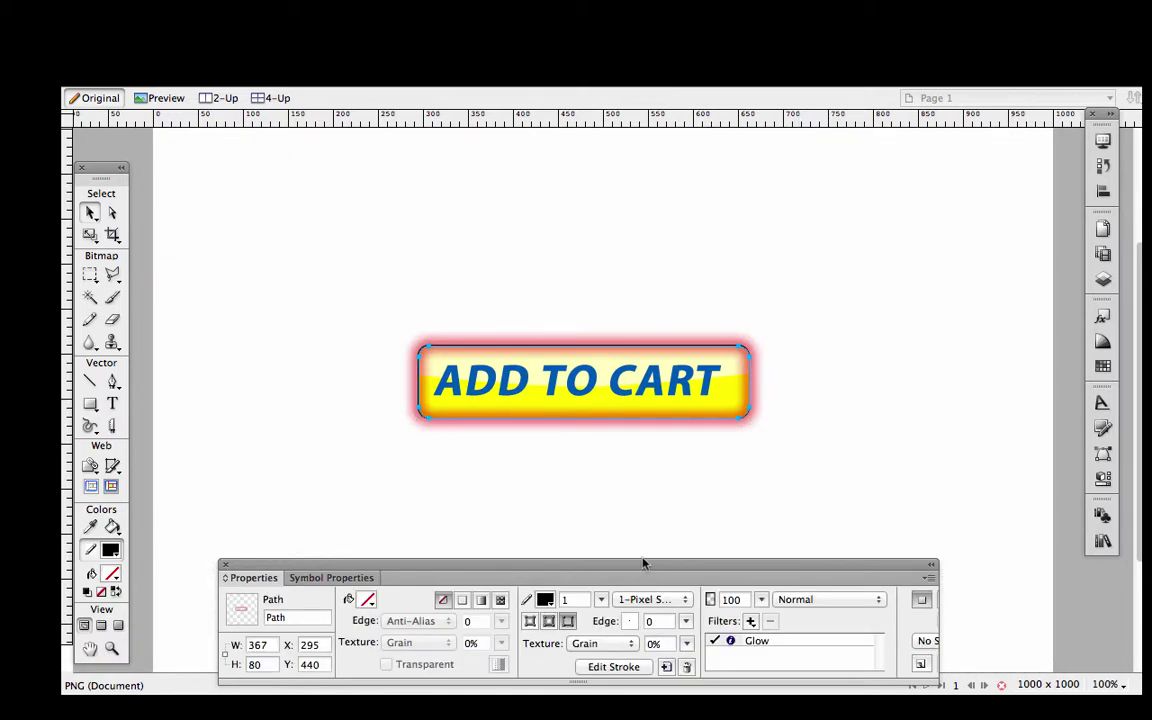
double_click(766, 641)
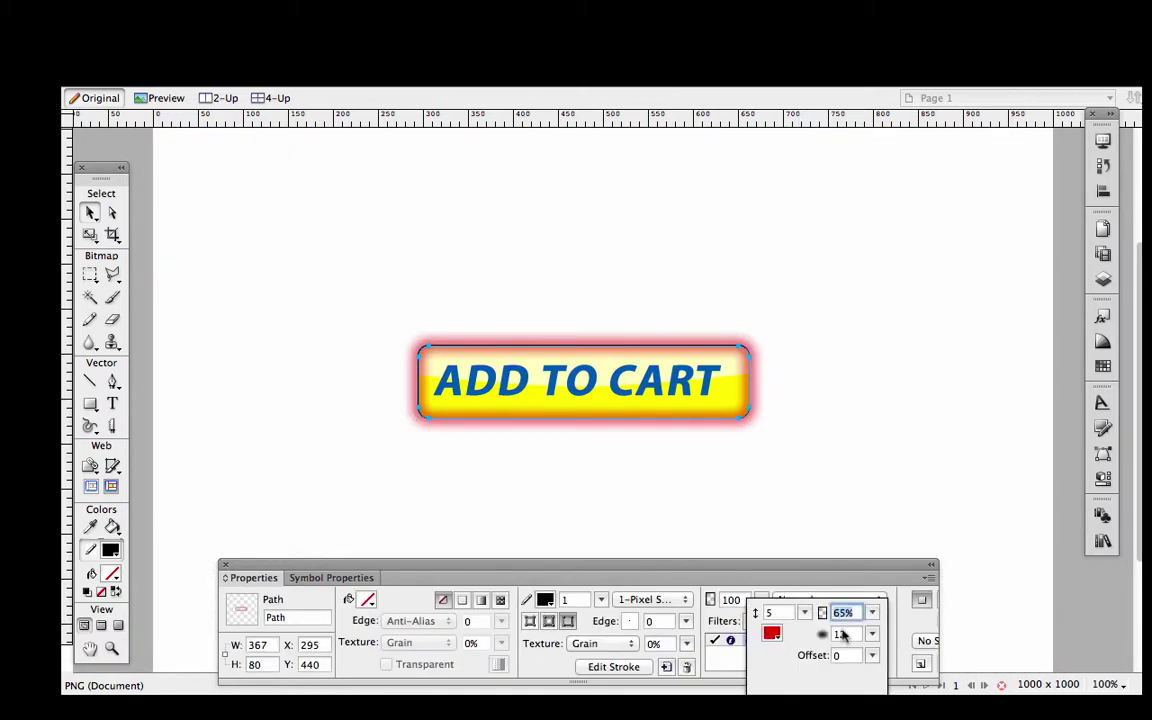
left_click_drag(872, 619, 872, 658)
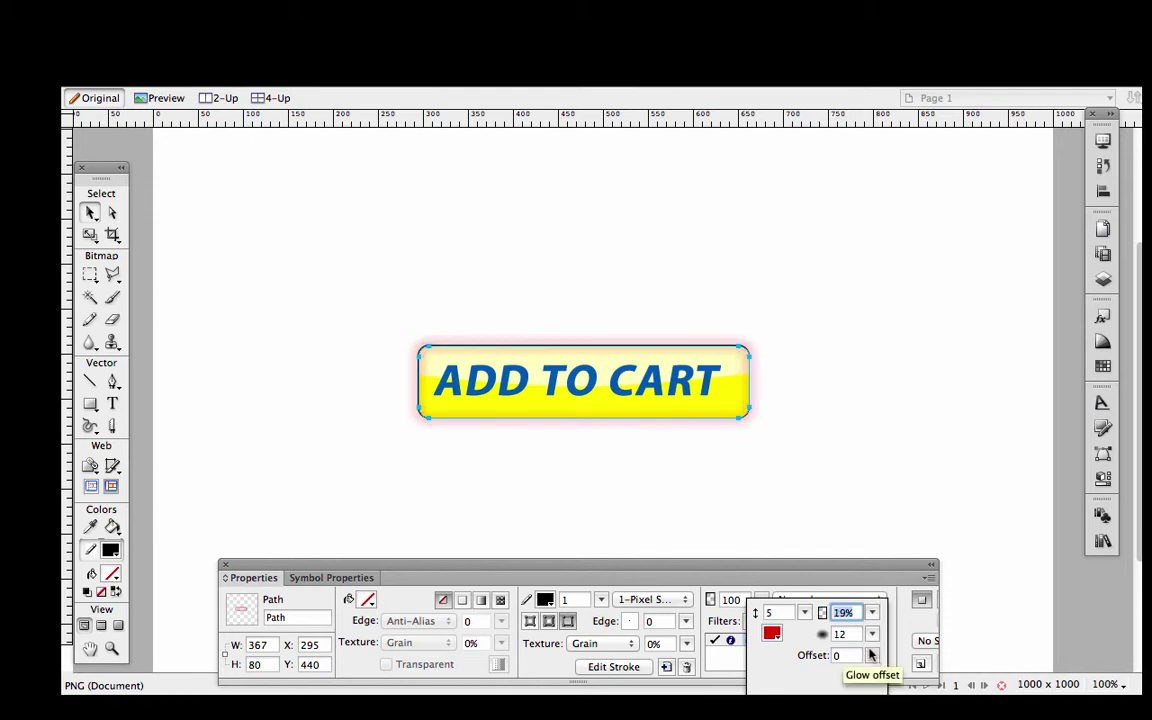
left_click_drag(804, 612, 806, 515)
left_click_drag(804, 612, 804, 652)
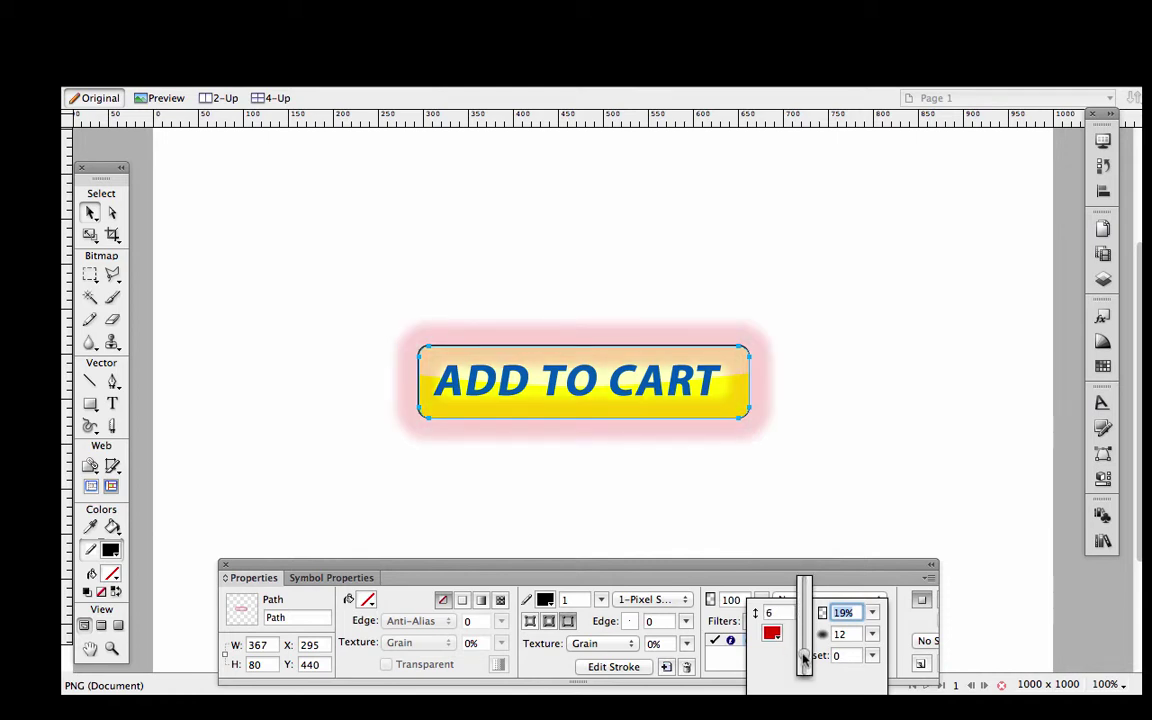
left_click_drag(804, 665, 804, 667)
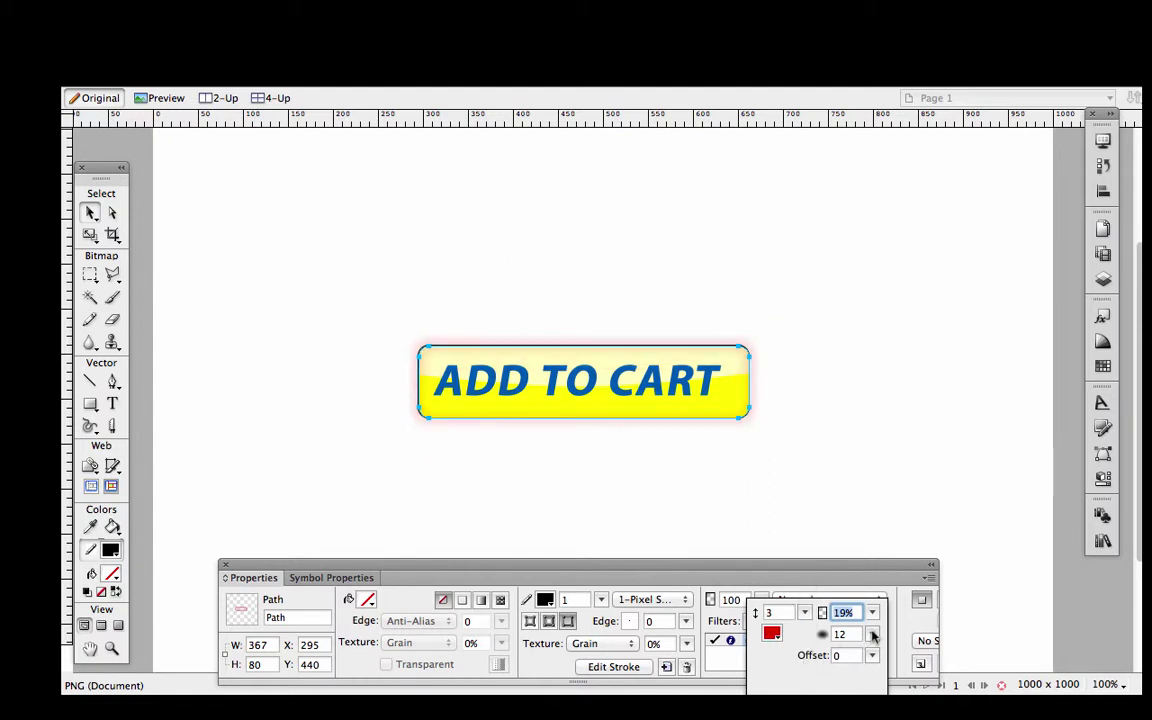
- Change the outline's glow color to black and deselect the path
left_click(771, 633)
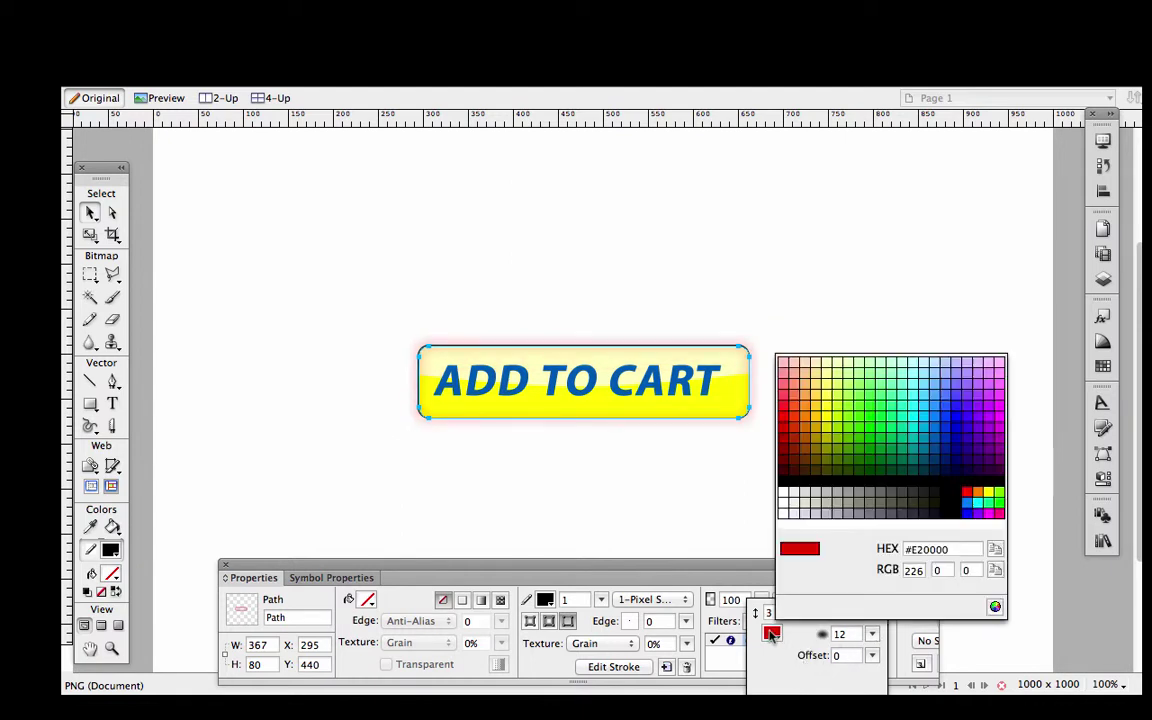
left_click(785, 480)
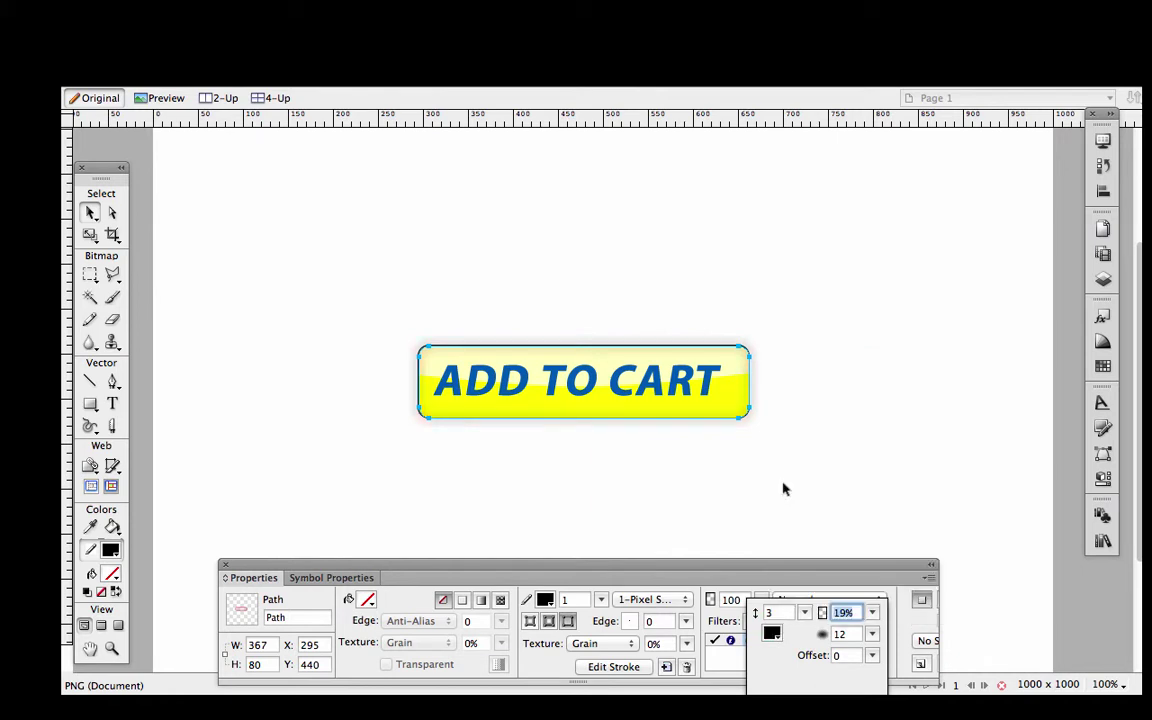
left_click(783, 490)
left_click(783, 490)
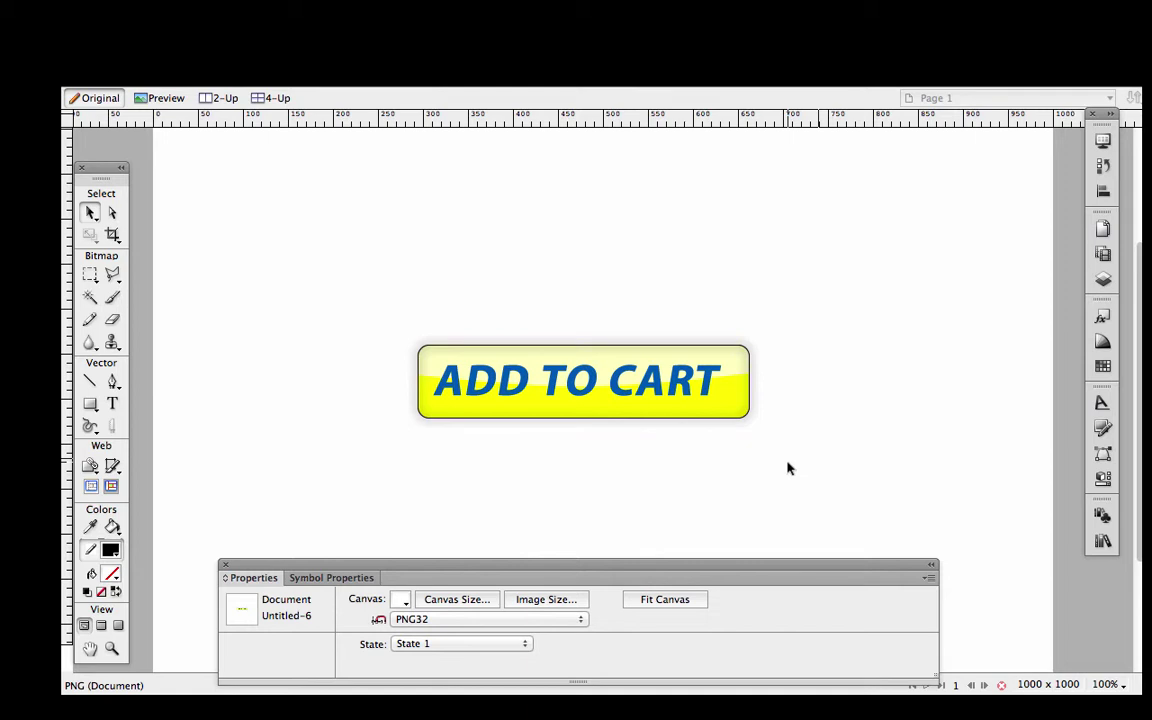
- Adjust the softness of the outline's black glow and deselect the path
left_click(745, 422)
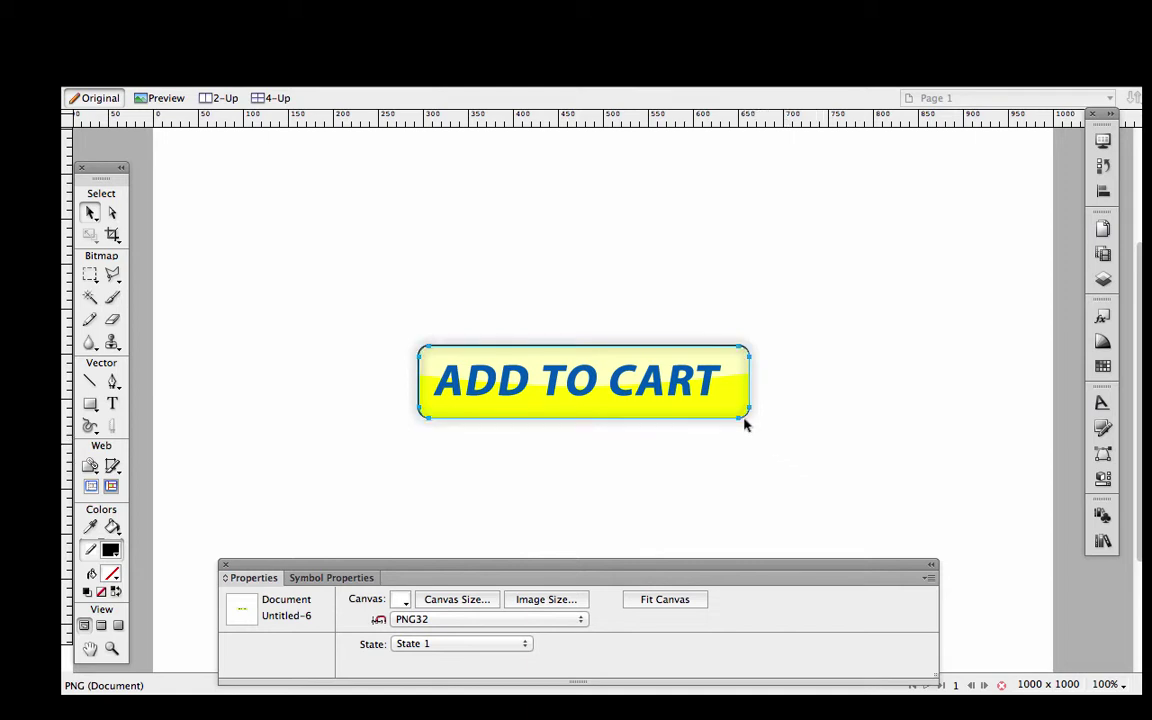
double_click(762, 643)
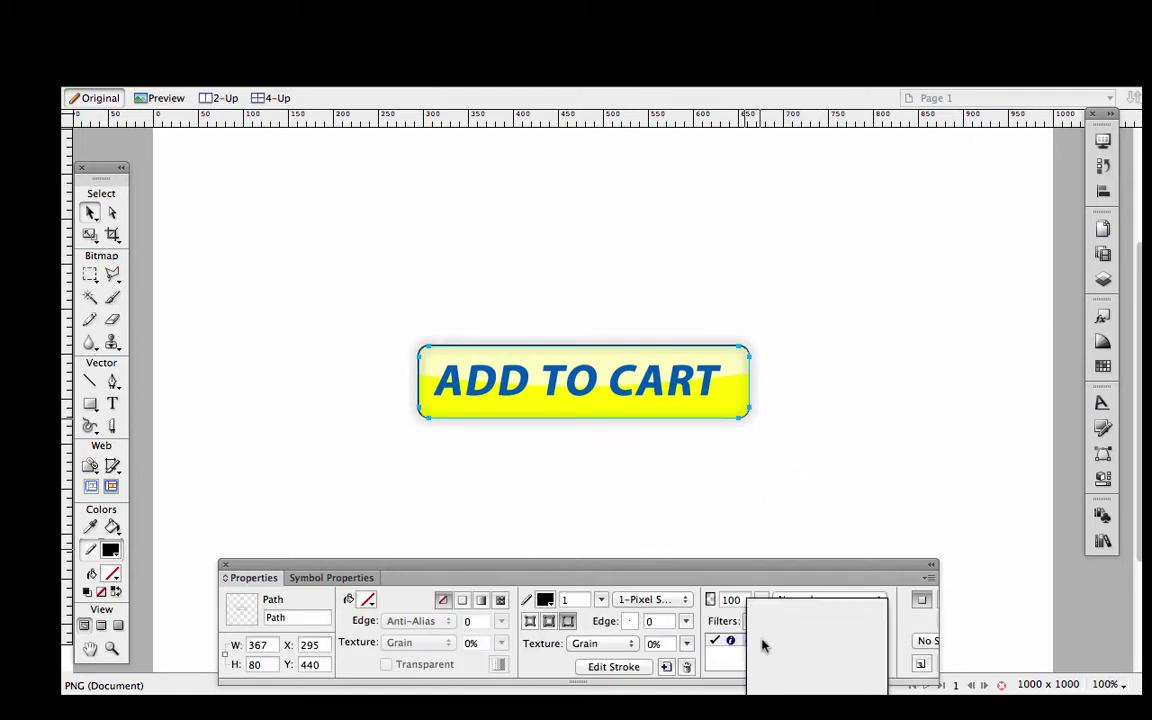
mouse_move(871, 635)
left_mouse_down()
mouse_move(874, 650)
mouse_move(870, 617)
left_mouse_up()
left_click(872, 522)
left_click(872, 522)
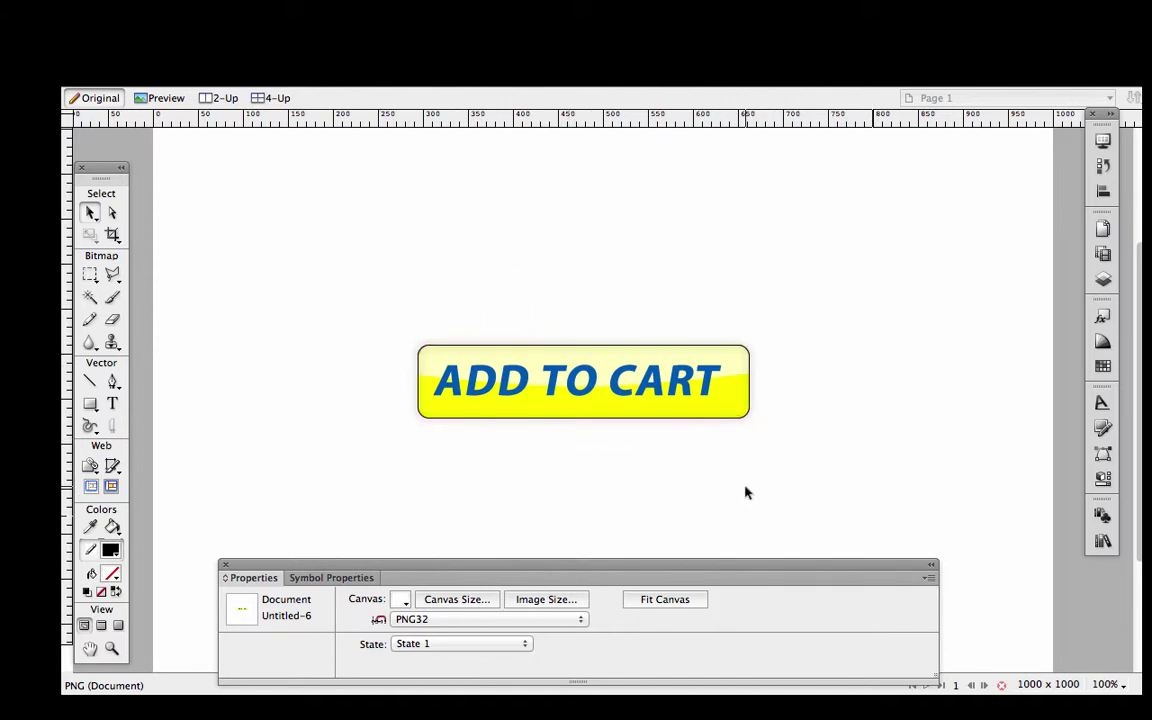
- Leave all button objects deselected and set the canvas color to transparent
left_click_drag(768, 461, 497, 356)
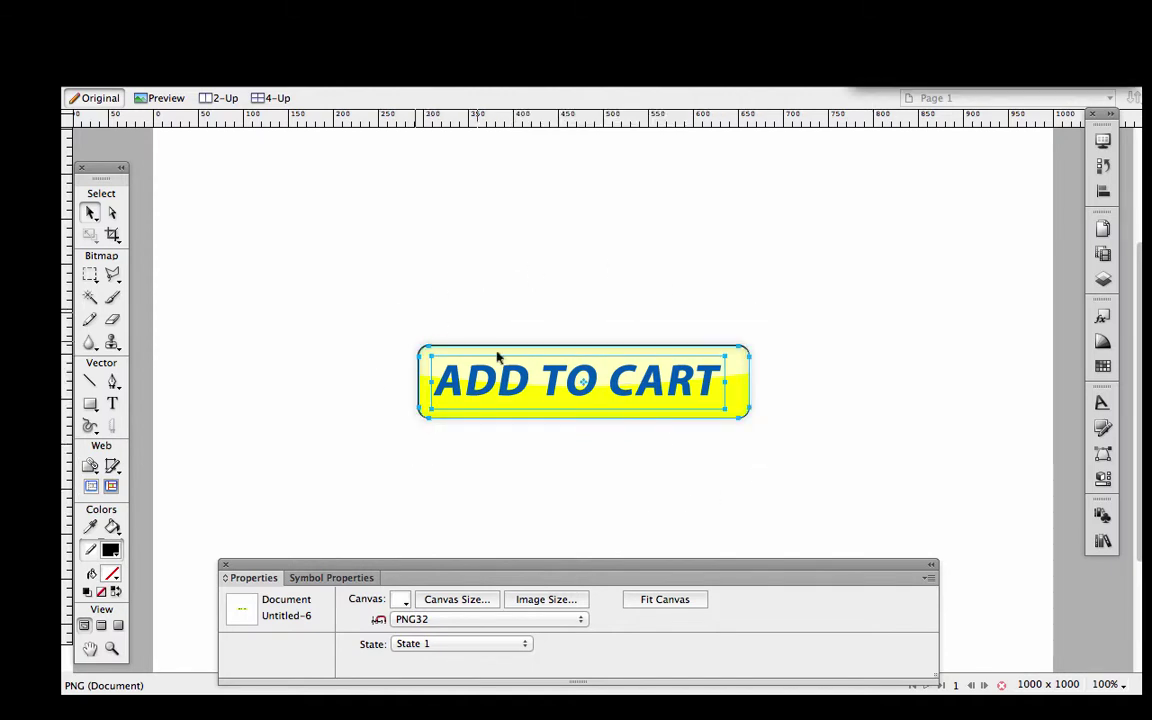
left_click(501, 285)
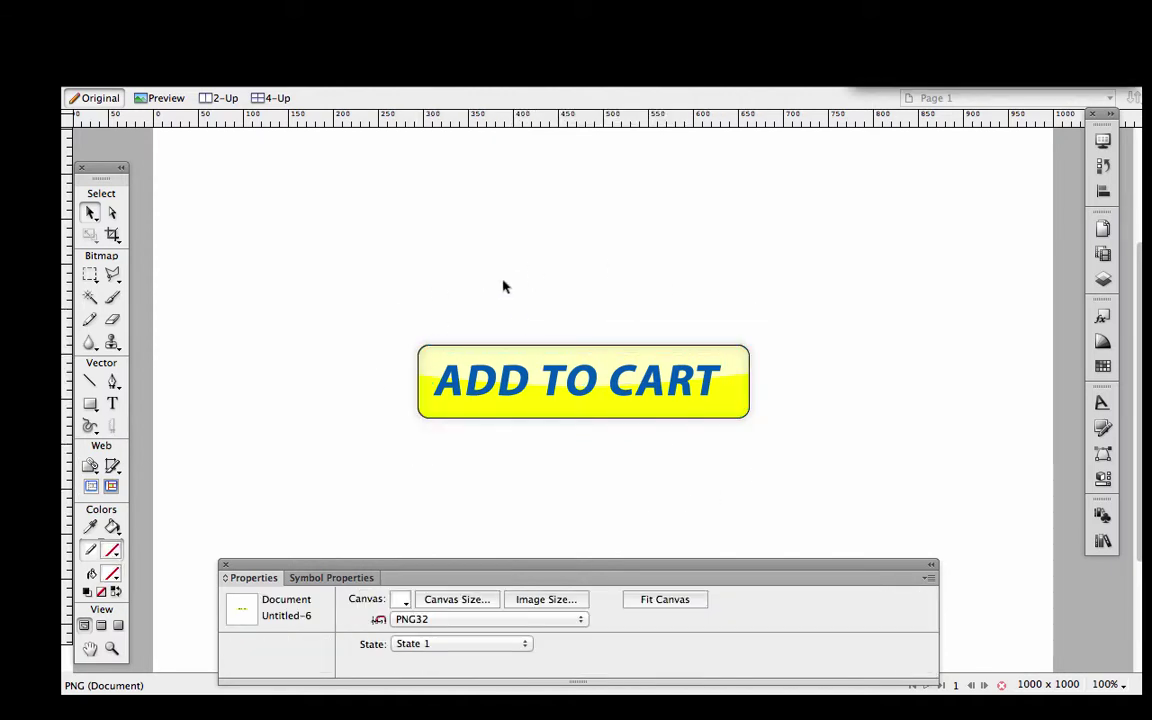
left_click(401, 600)
left_click(415, 575)
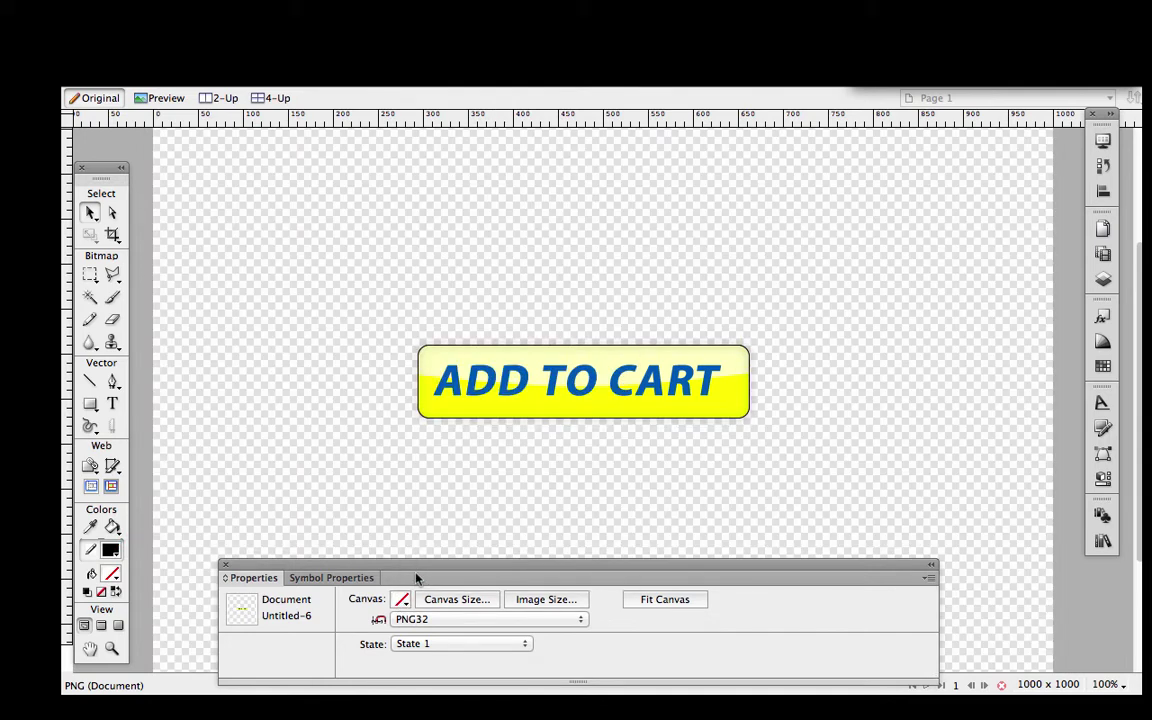
- Crop the canvas around the button to about 510 x 236 pixels and deselect the objects
left_click(113, 234)
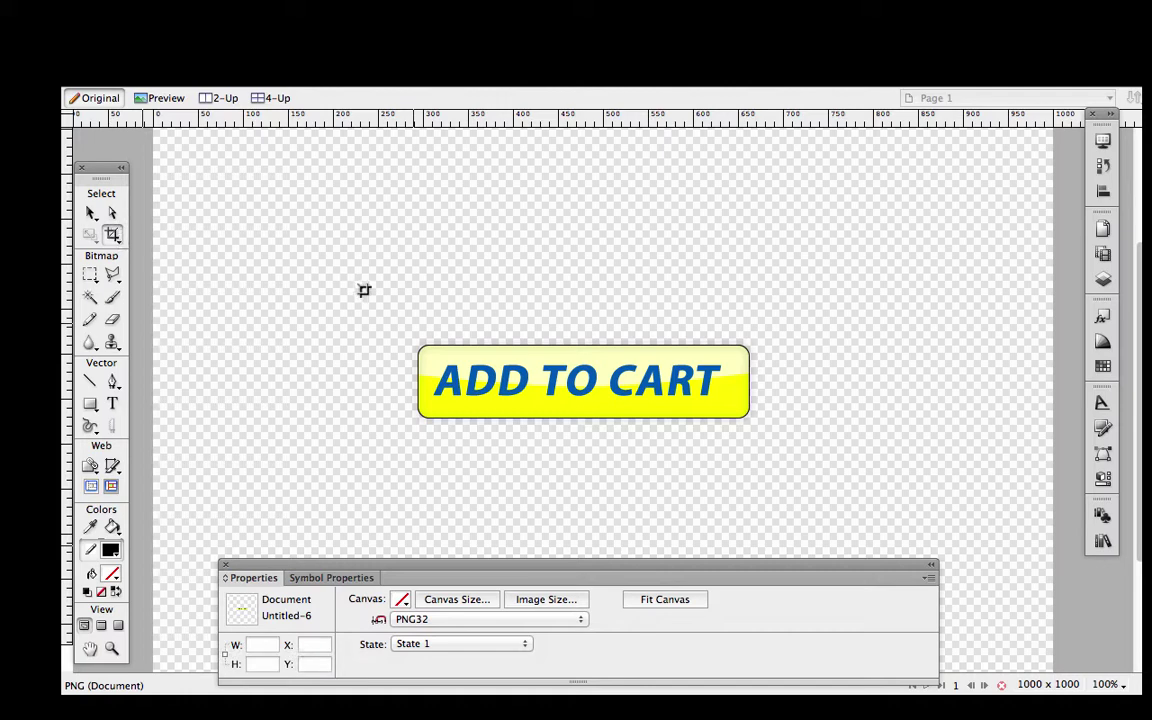
left_click_drag(365, 290, 823, 502)
double_click(761, 462)
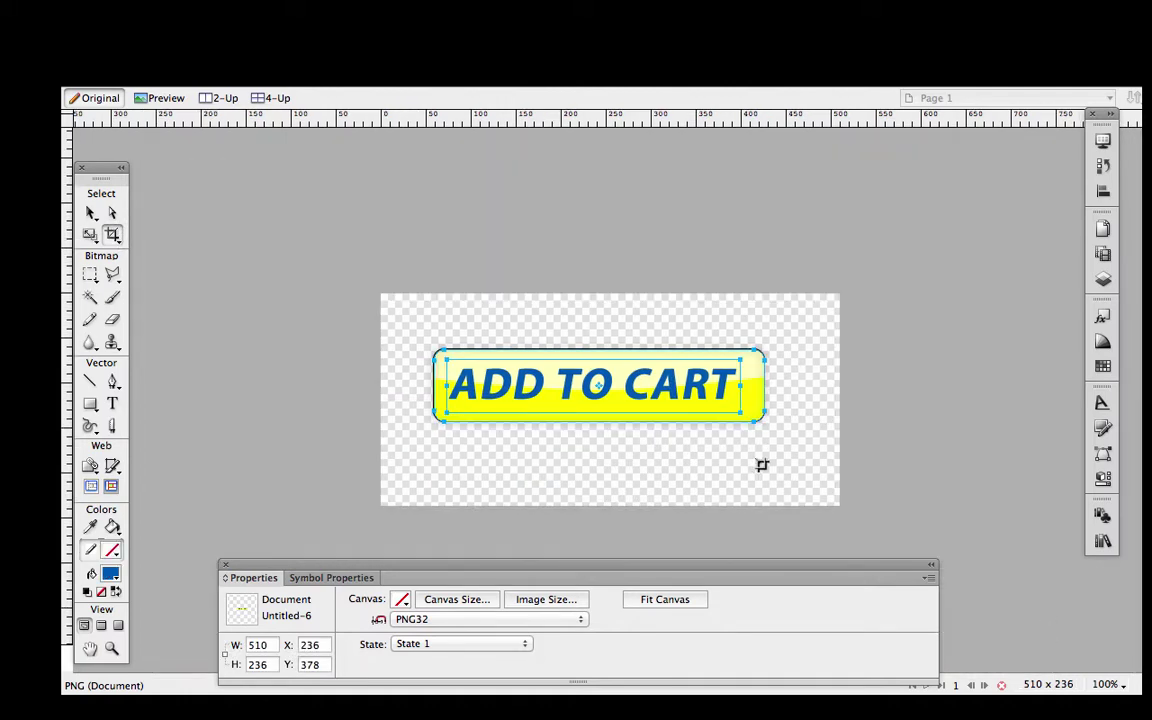
left_click(91, 212)
left_click(306, 303)
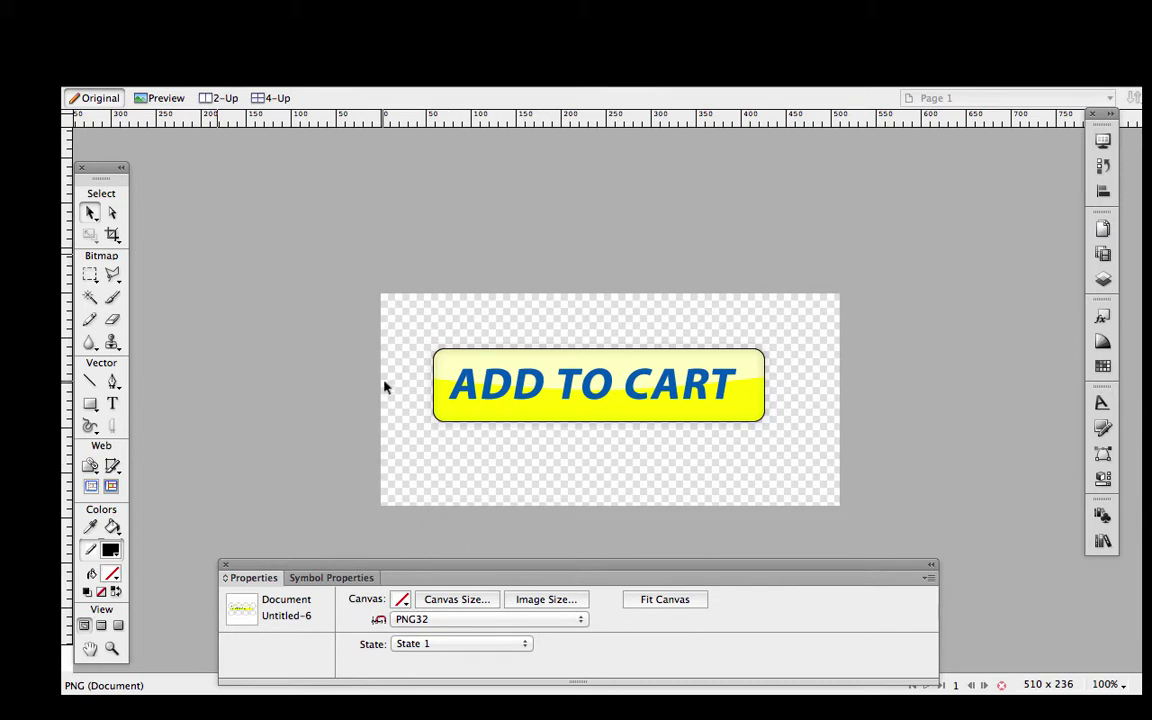
- Crop the canvas tightly around the button to about 383 x 99 pixels and deselect the objects
left_click(112, 234)
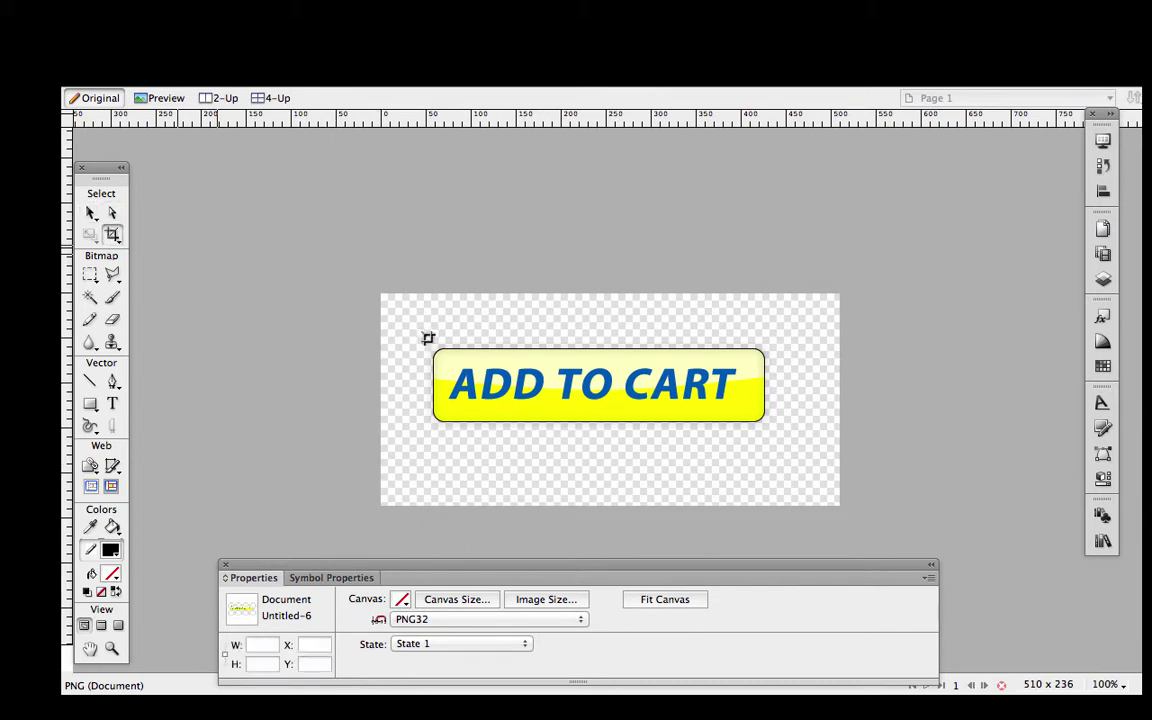
left_click_drag(430, 341, 773, 429)
double_click(745, 380)
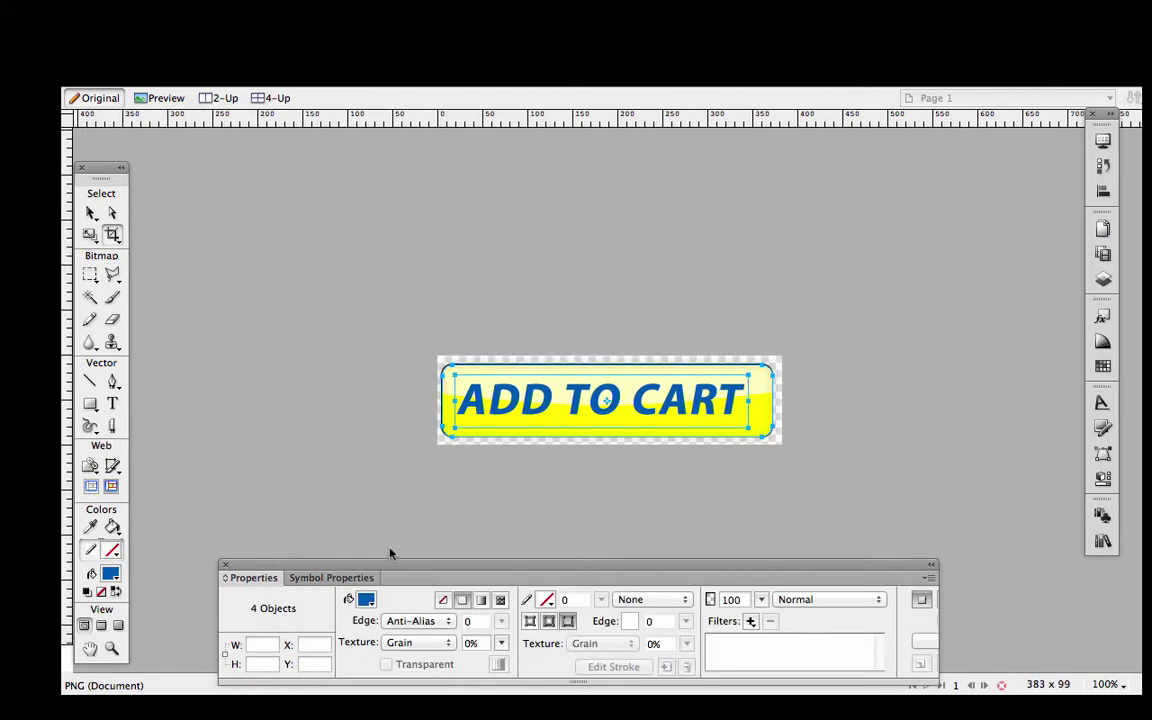
left_click(90, 212)
left_click(274, 322)
- Make the canvas white, examine the glow around the button's edges up close, and return to 100% magnification
left_click(400, 599)
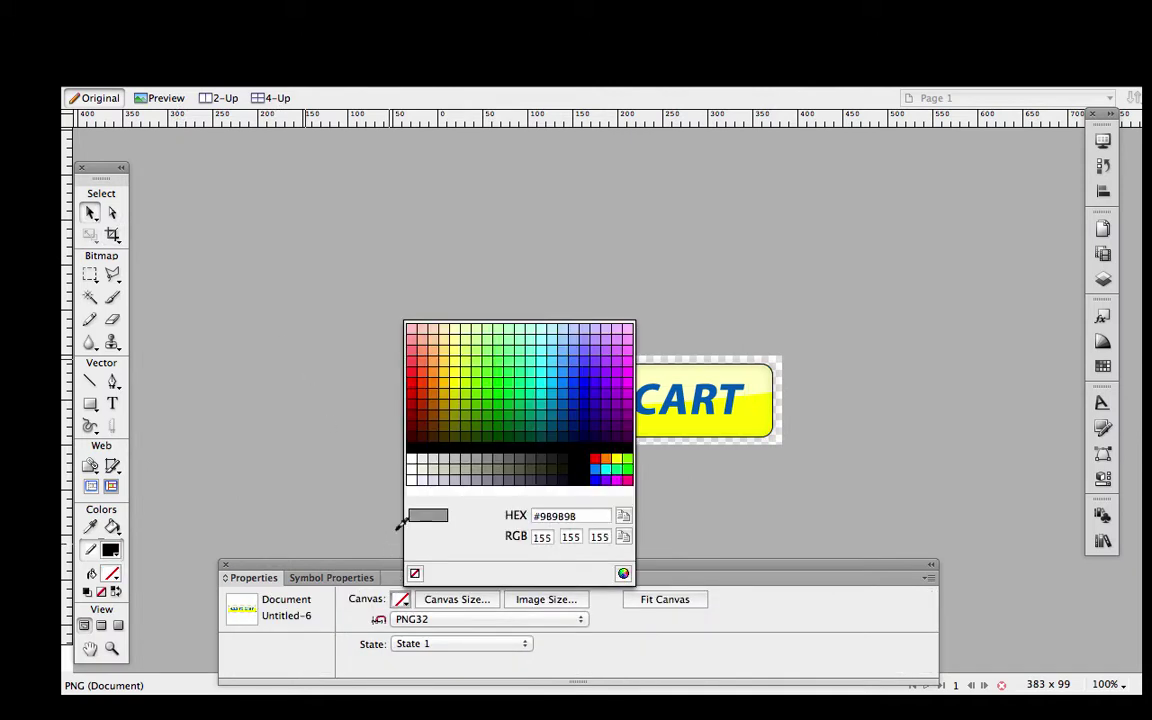
left_click(411, 468)
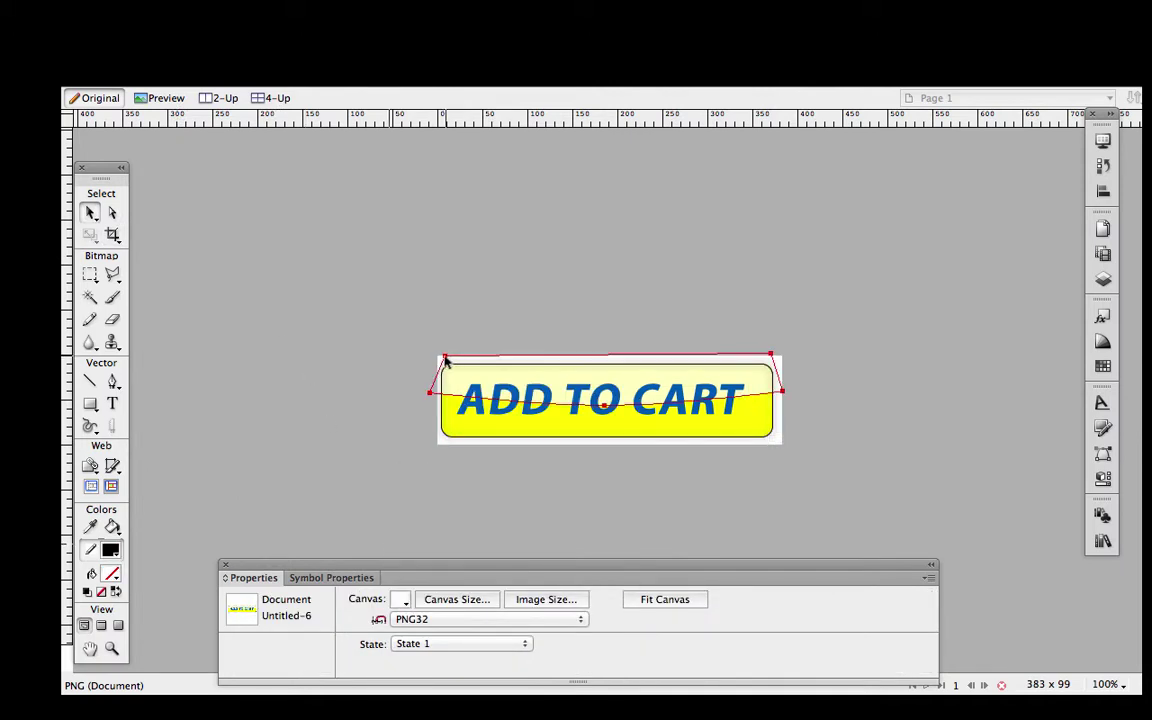
left_click(111, 648)
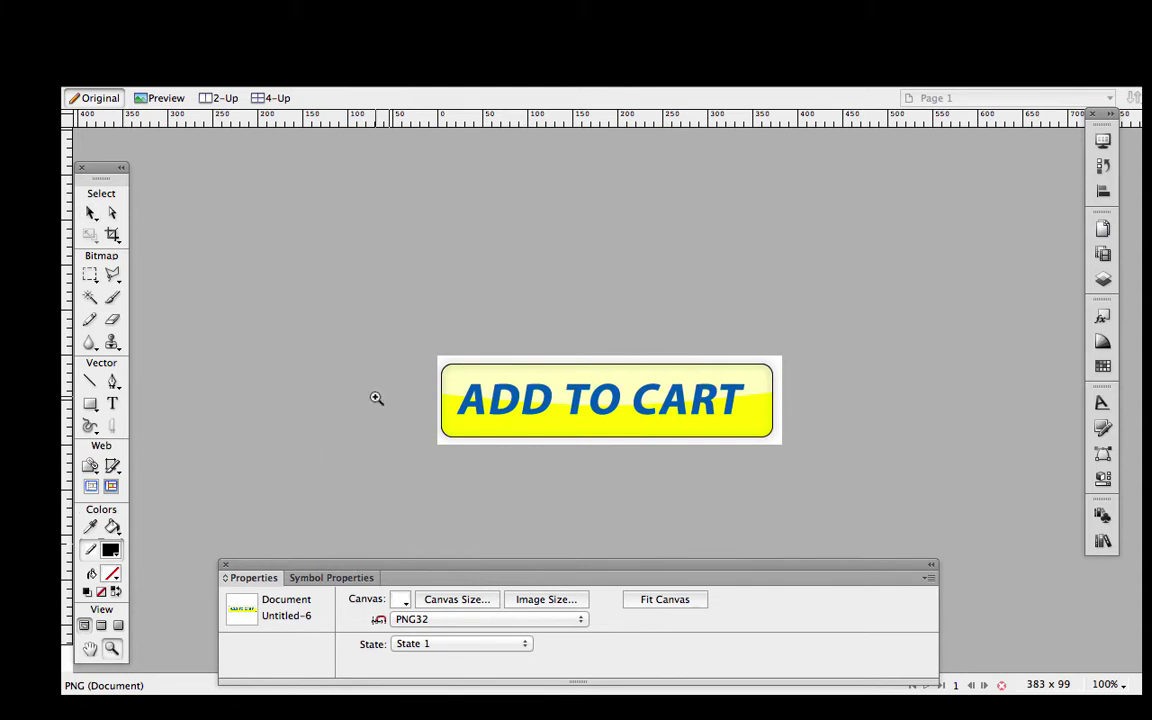
left_click_drag(422, 373, 465, 476)
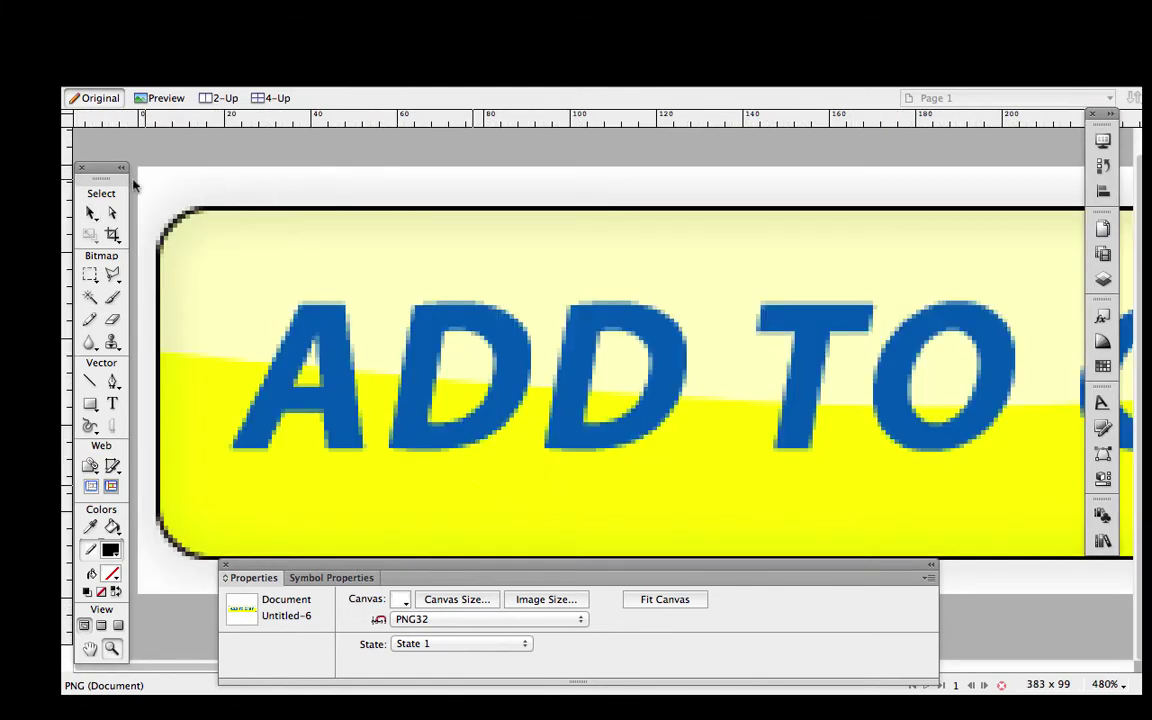
left_click(90, 213)
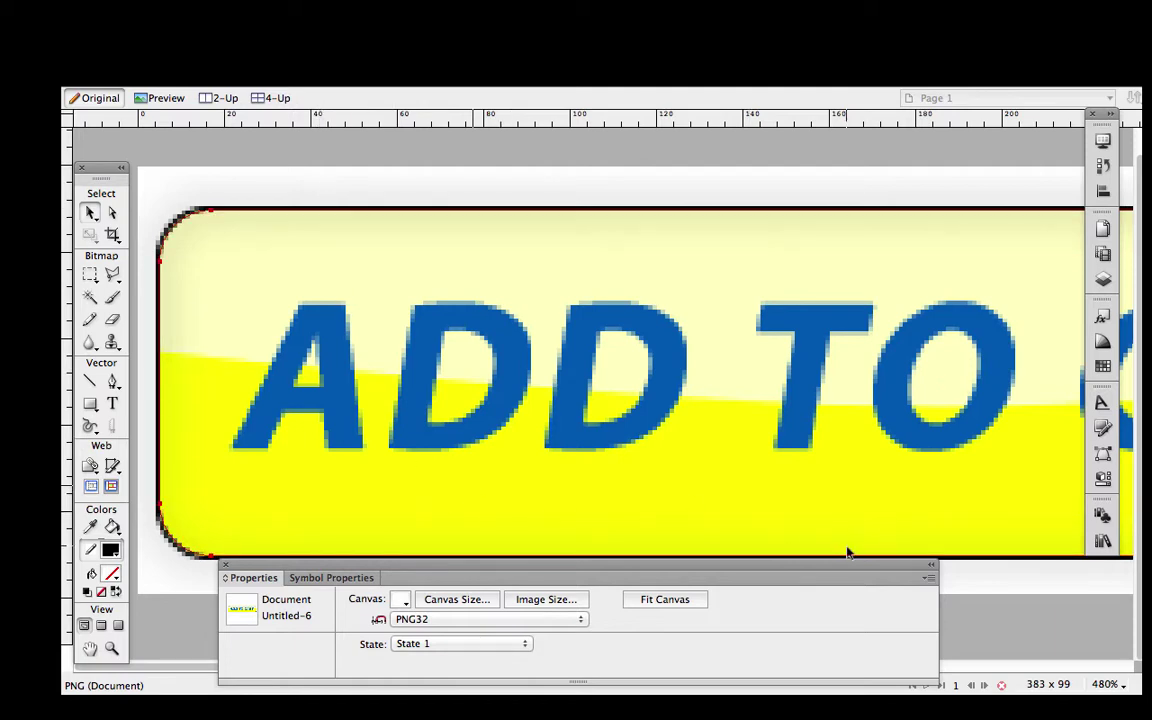
double_click(88, 650)
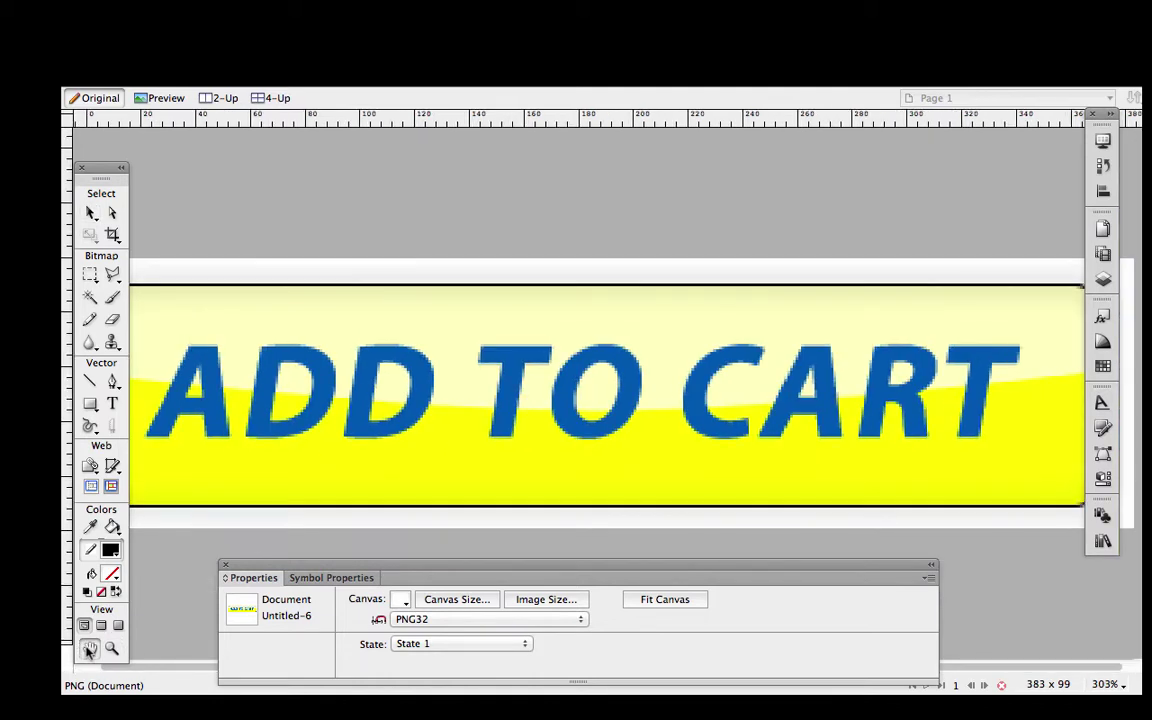
left_click(1093, 683)
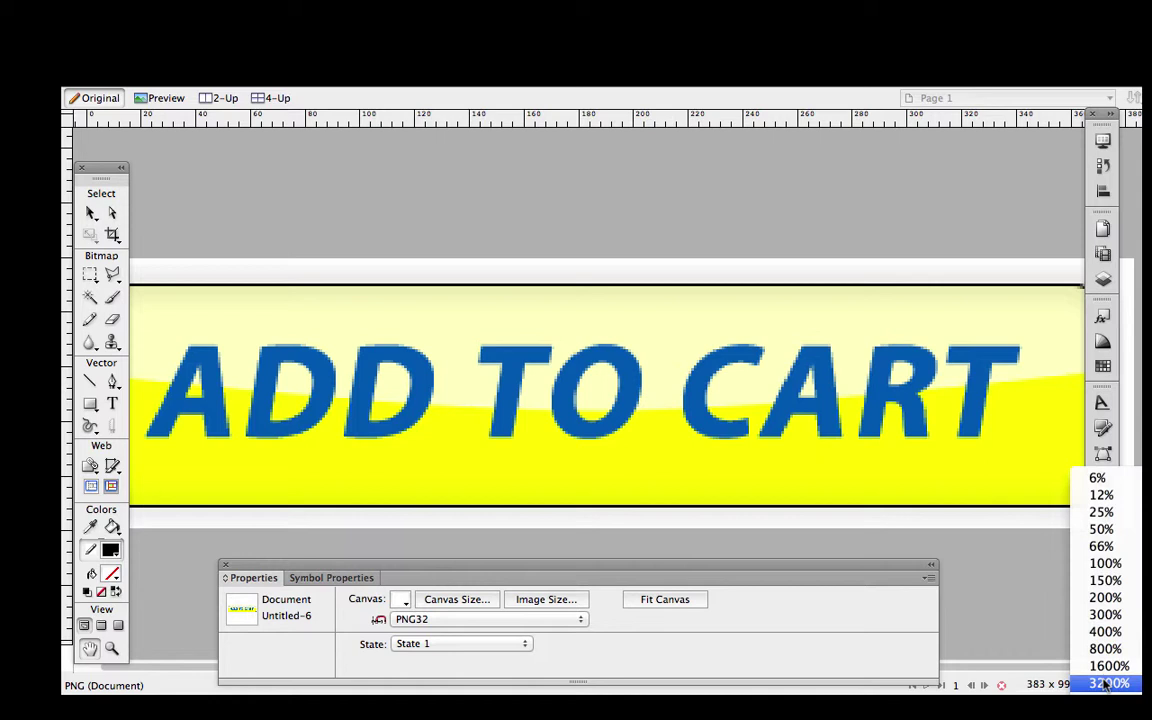
left_click(1105, 563)
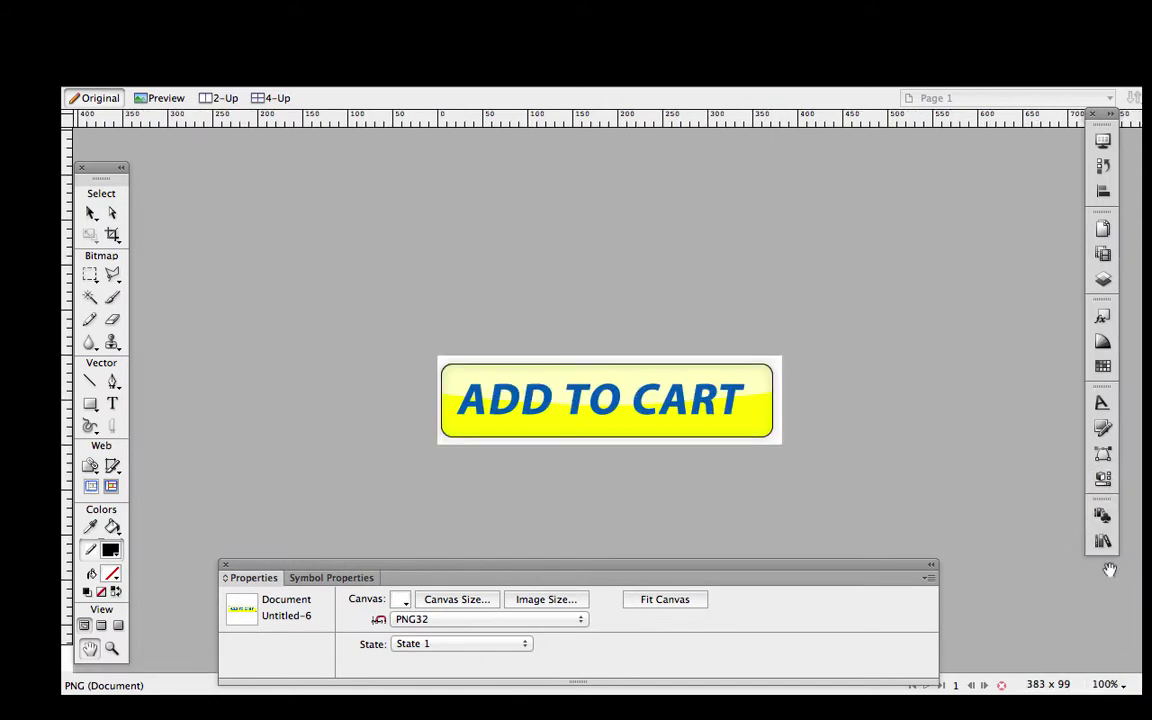
- Undo the white canvas color and the tight crop around the button
key("super+z")
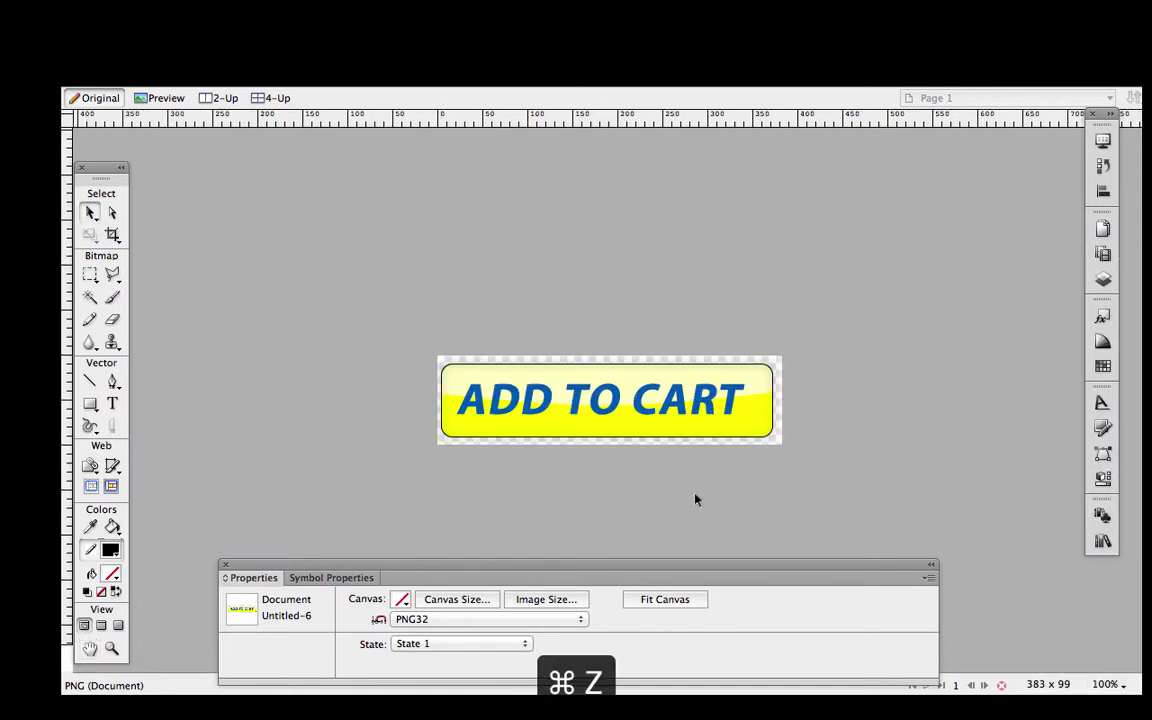
key("super+z")
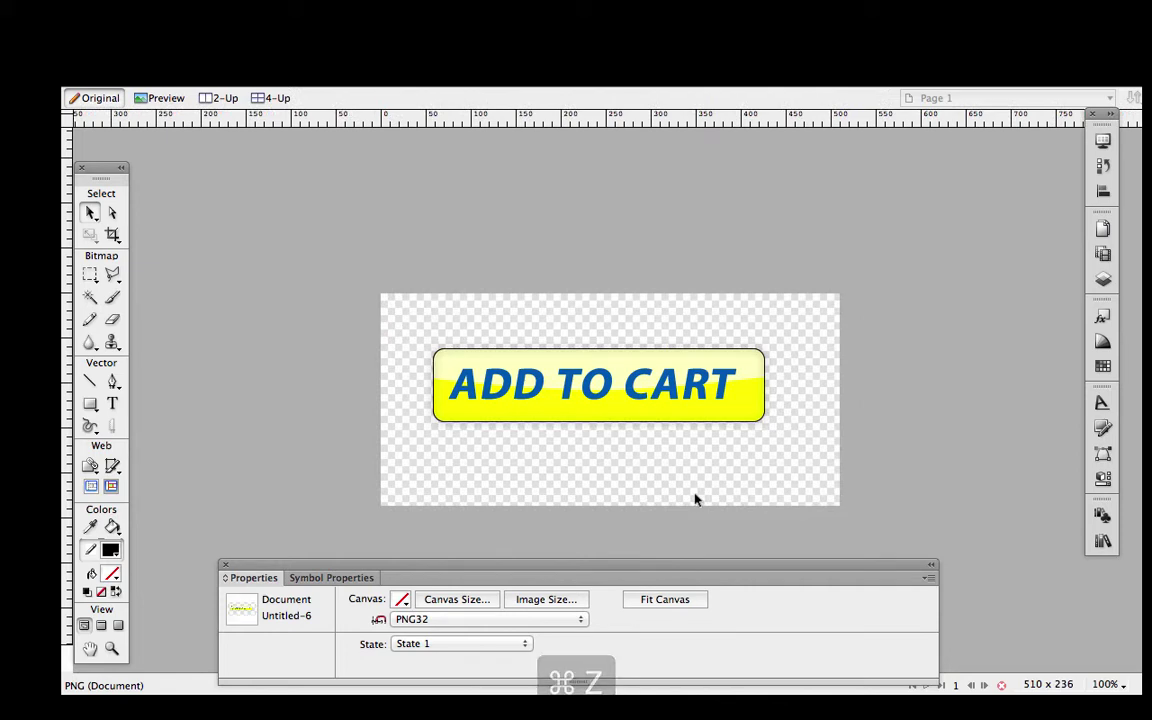
key("h")
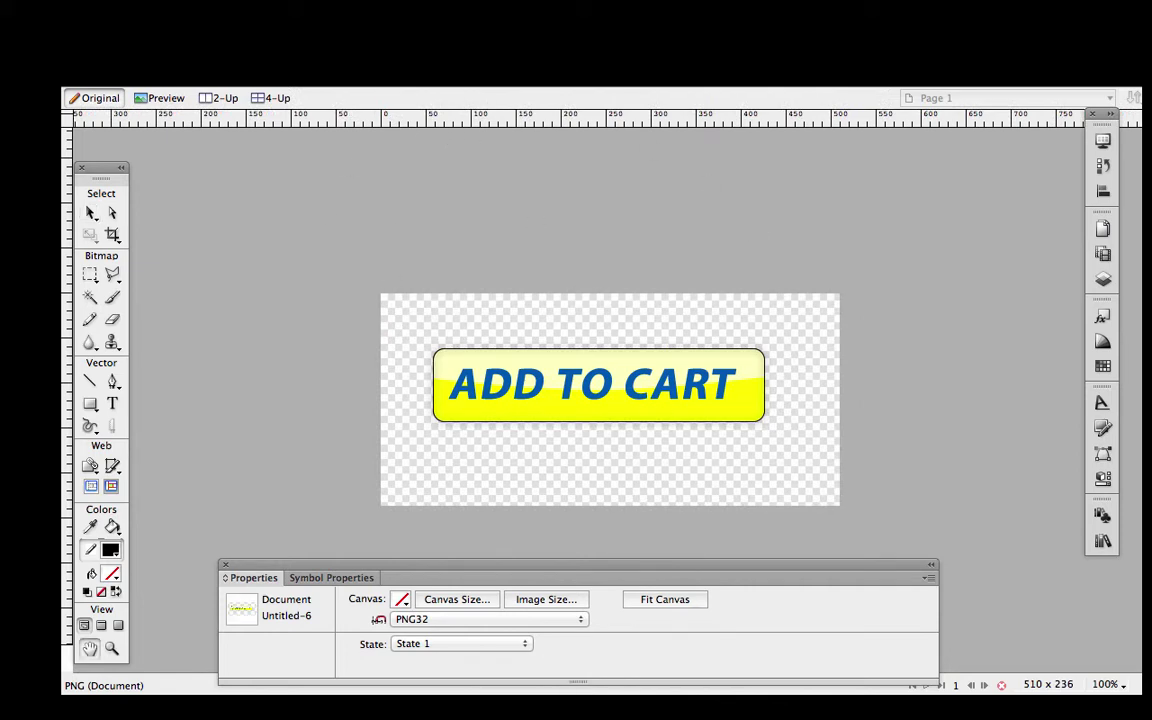
- Trim the canvas automatically to the button artwork and deselect all objects
left_click(321, 21)
mouse_move(400, 78)
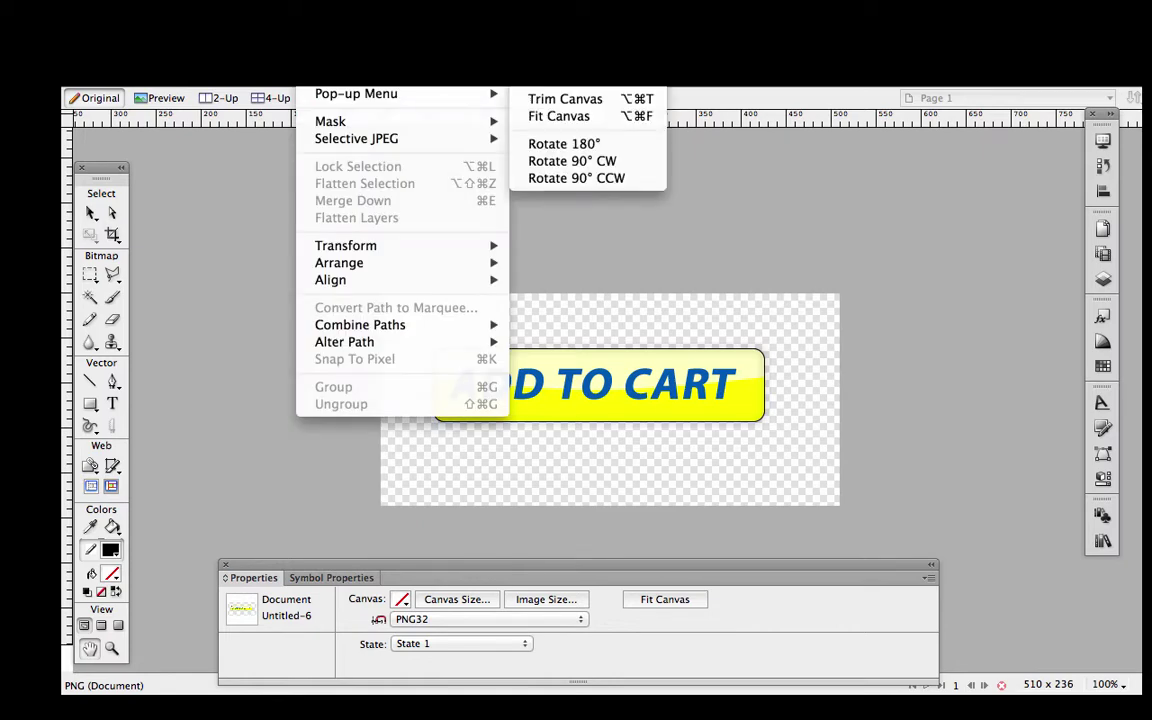
left_click(551, 98)
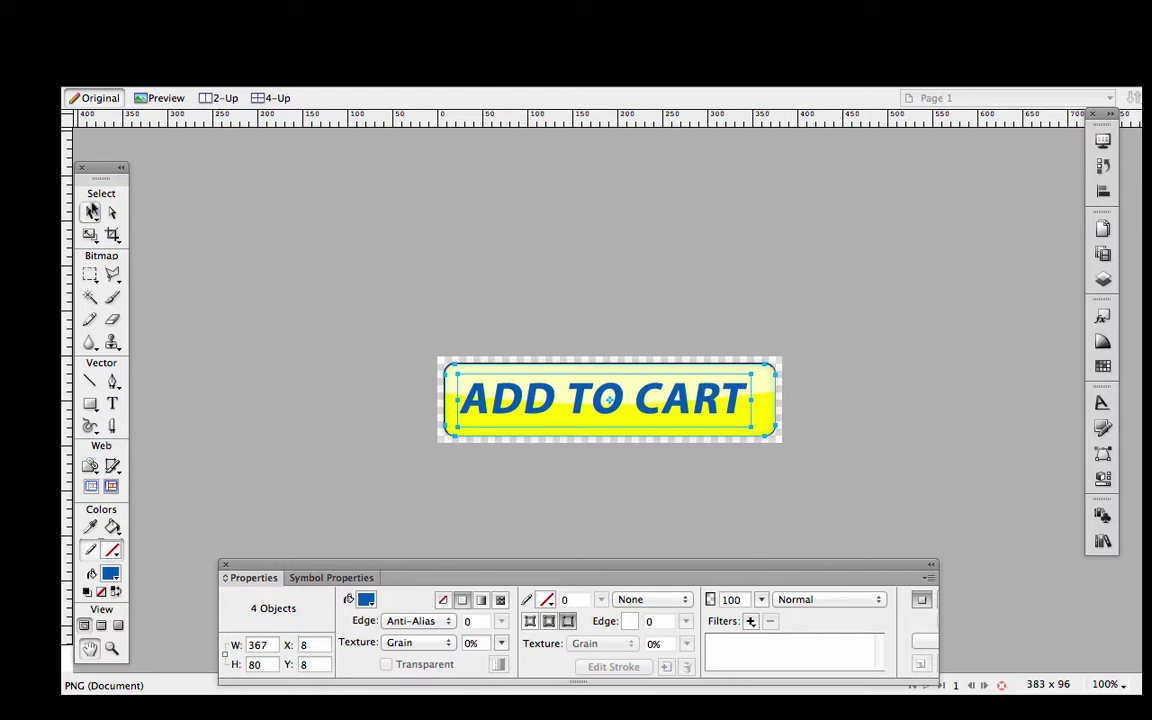
left_click(411, 324)
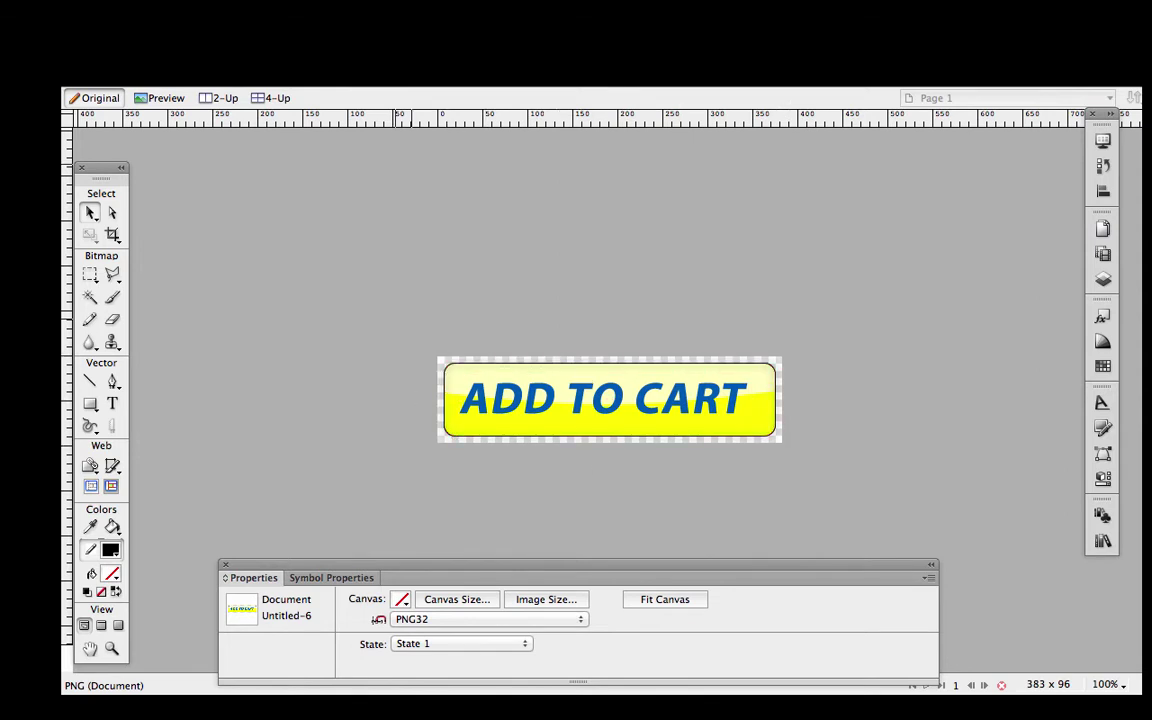
- Open the image preview for export and try the JPEG format on the button
left_click(148, 86)
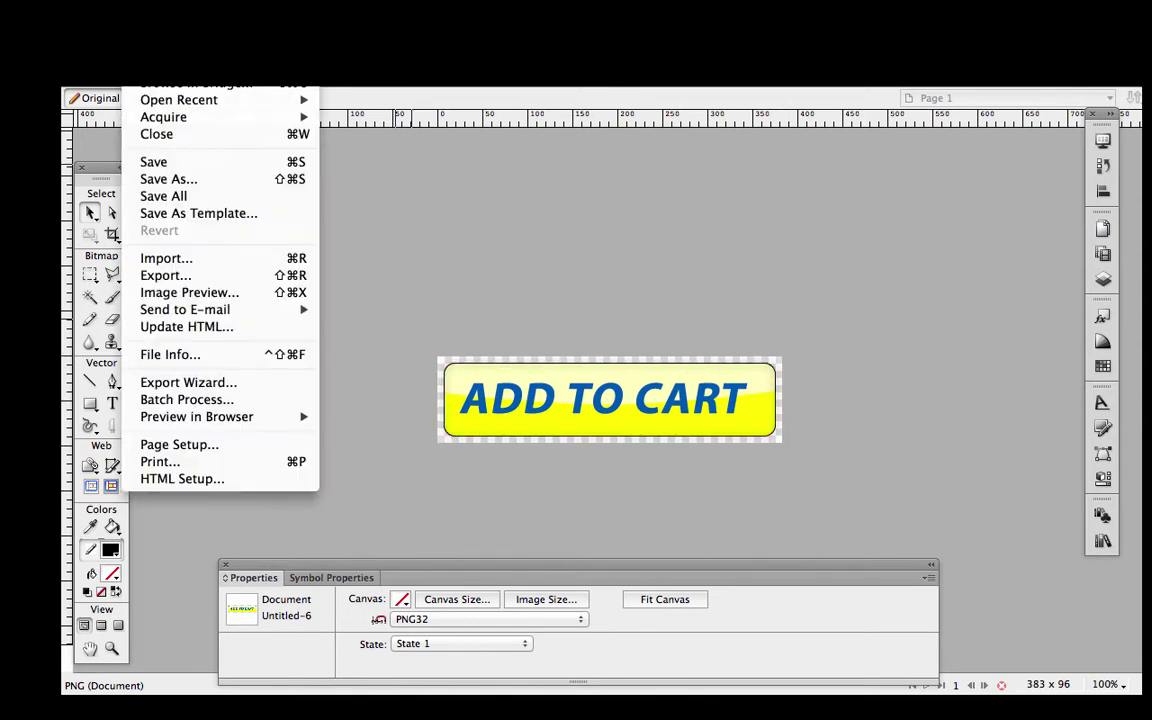
left_click(204, 292)
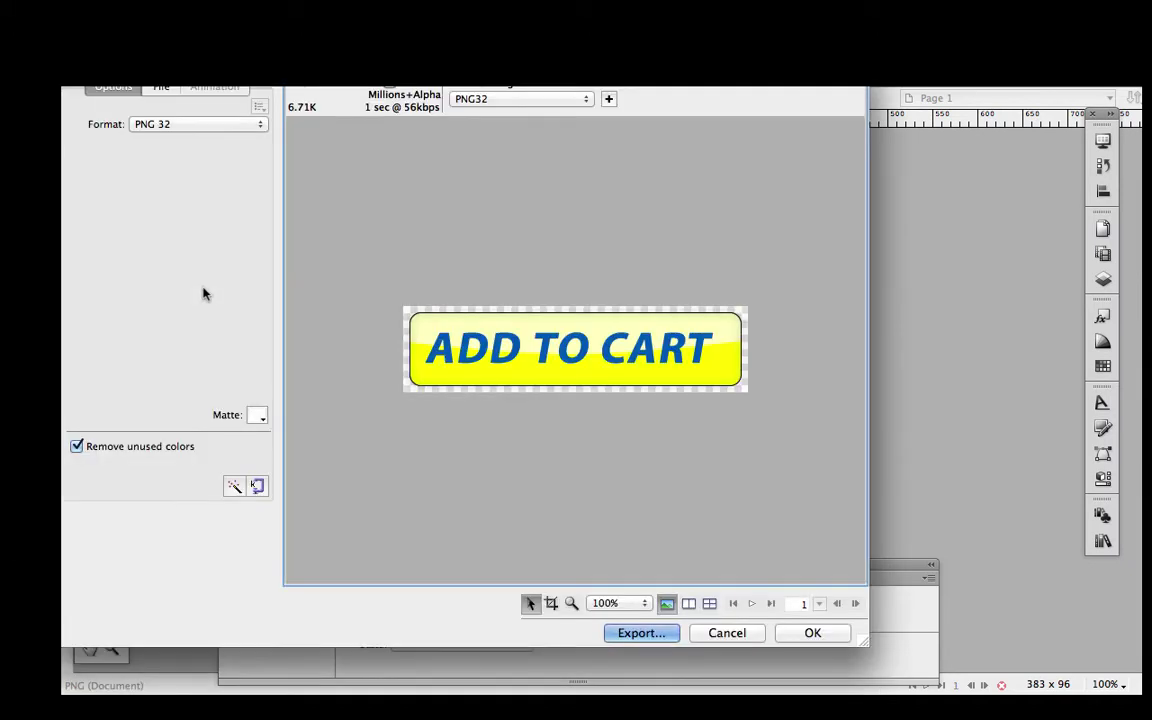
left_click(190, 128)
left_click(190, 122)
left_click(230, 124)
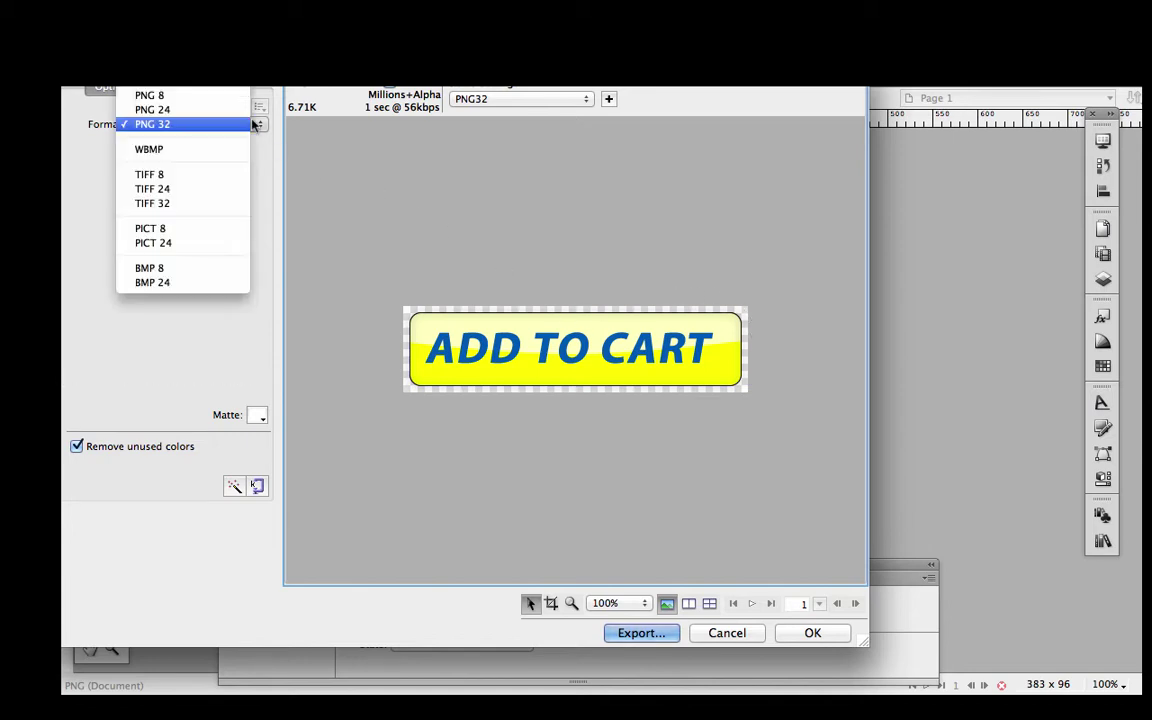
left_click(226, 106)
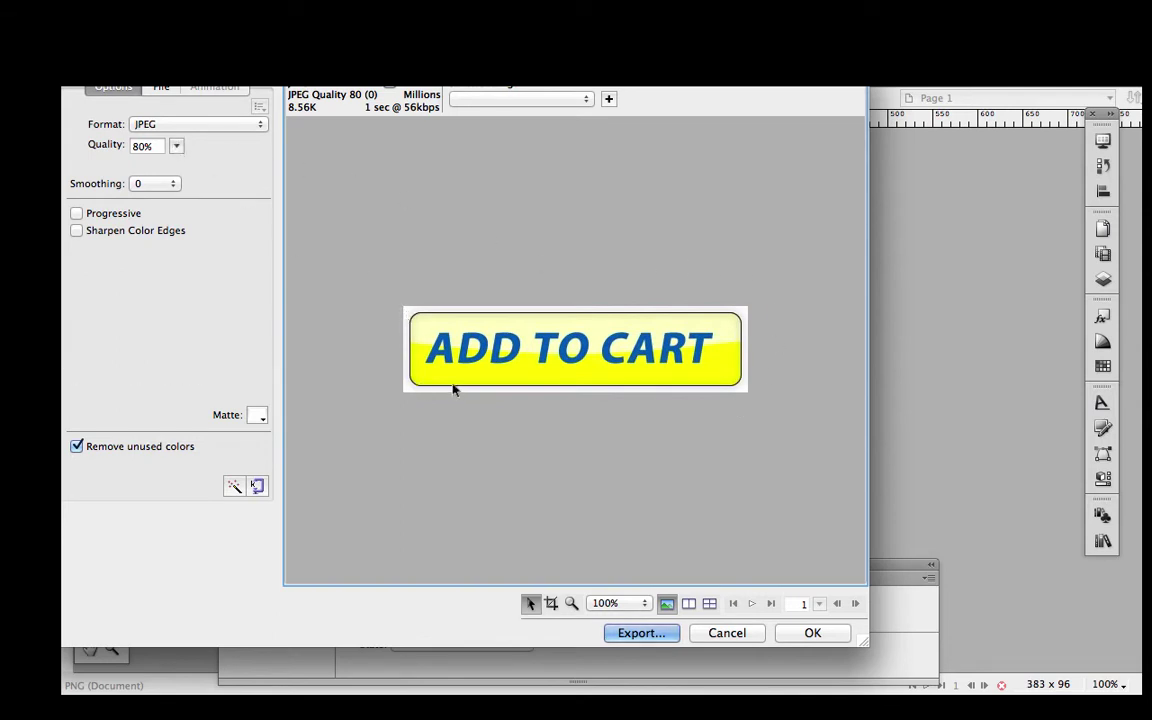
- Set the export format to PNG 32 and export the image to the Desktop as button.png
left_click(185, 124)
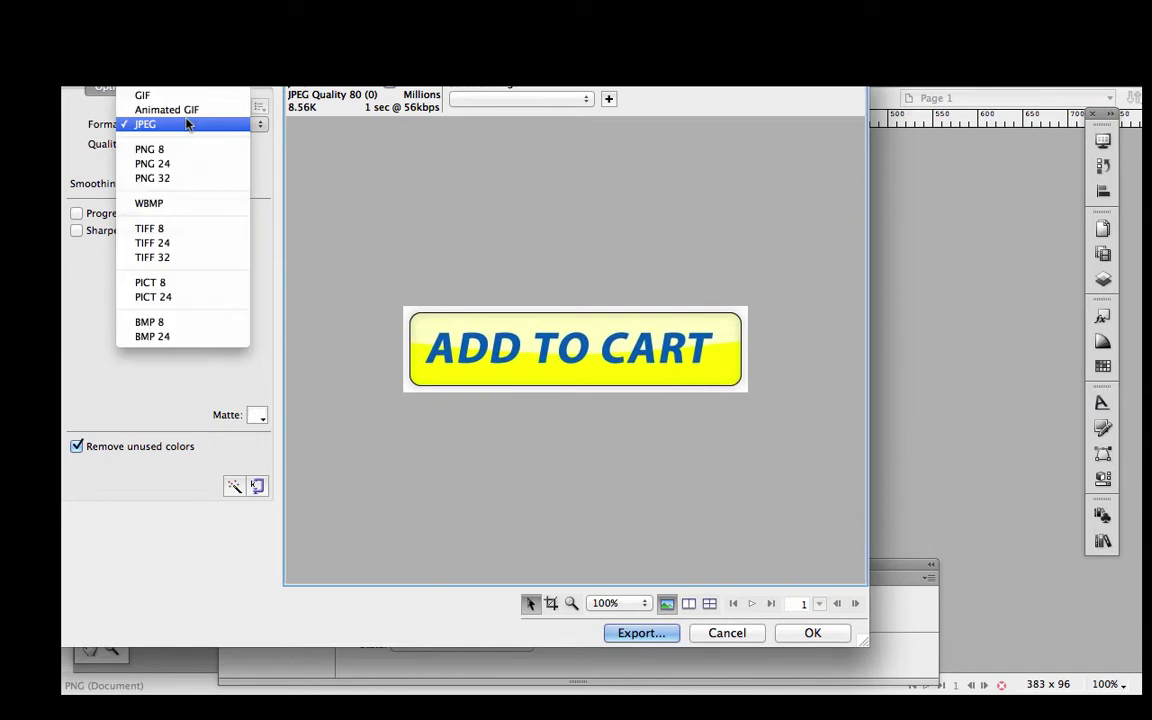
left_click(186, 178)
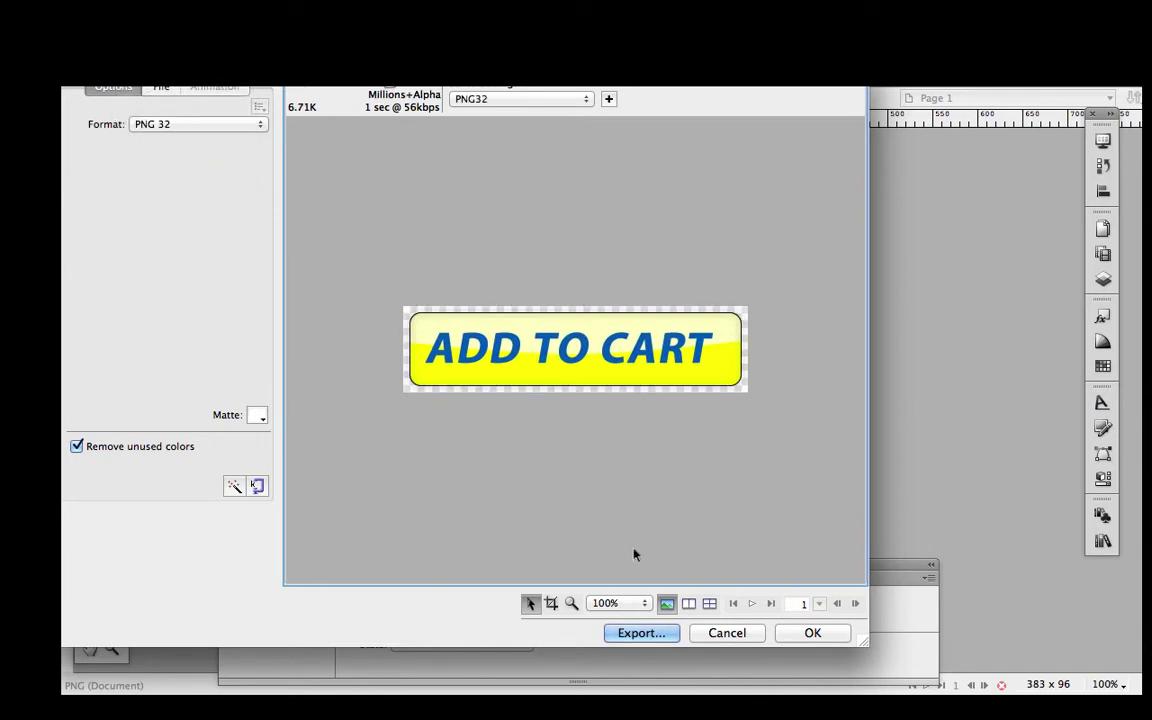
left_click(641, 633)
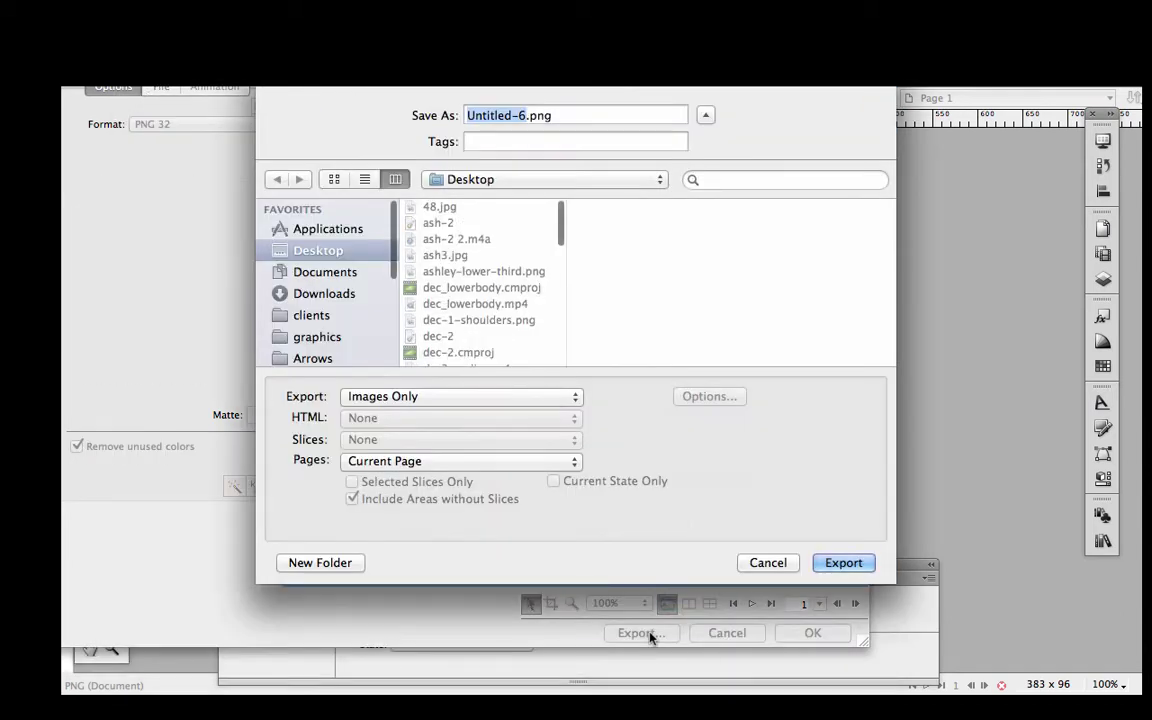
type("butt")
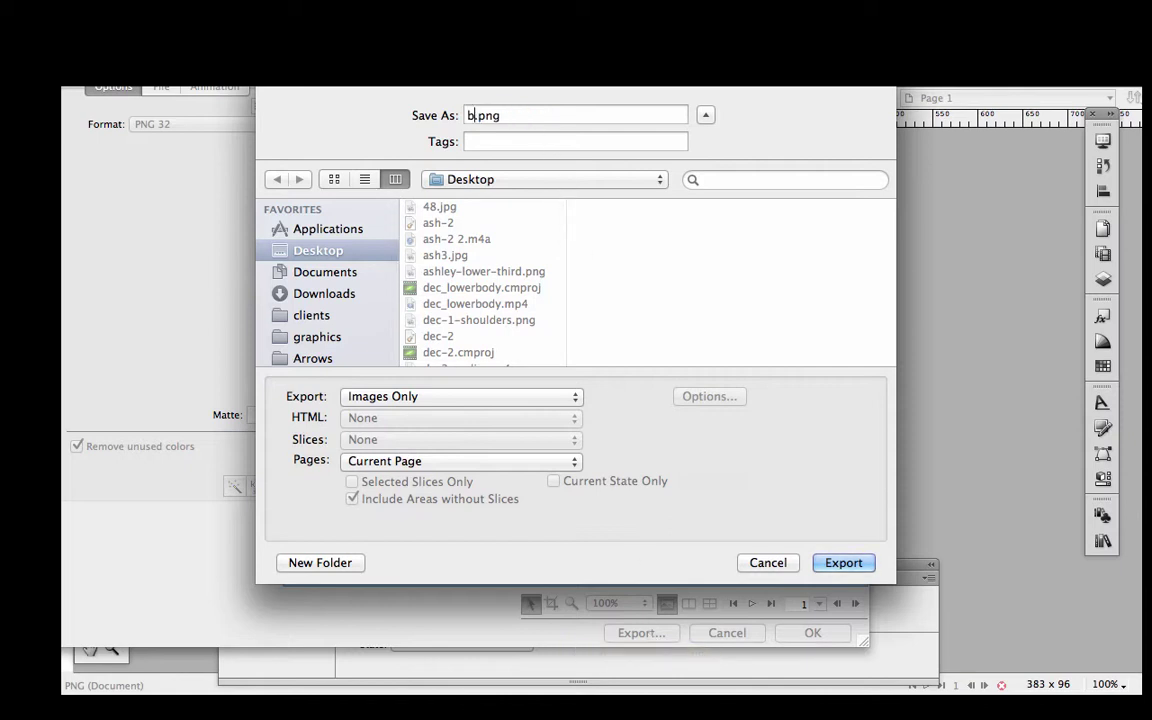
type("on")
left_click(838, 562)
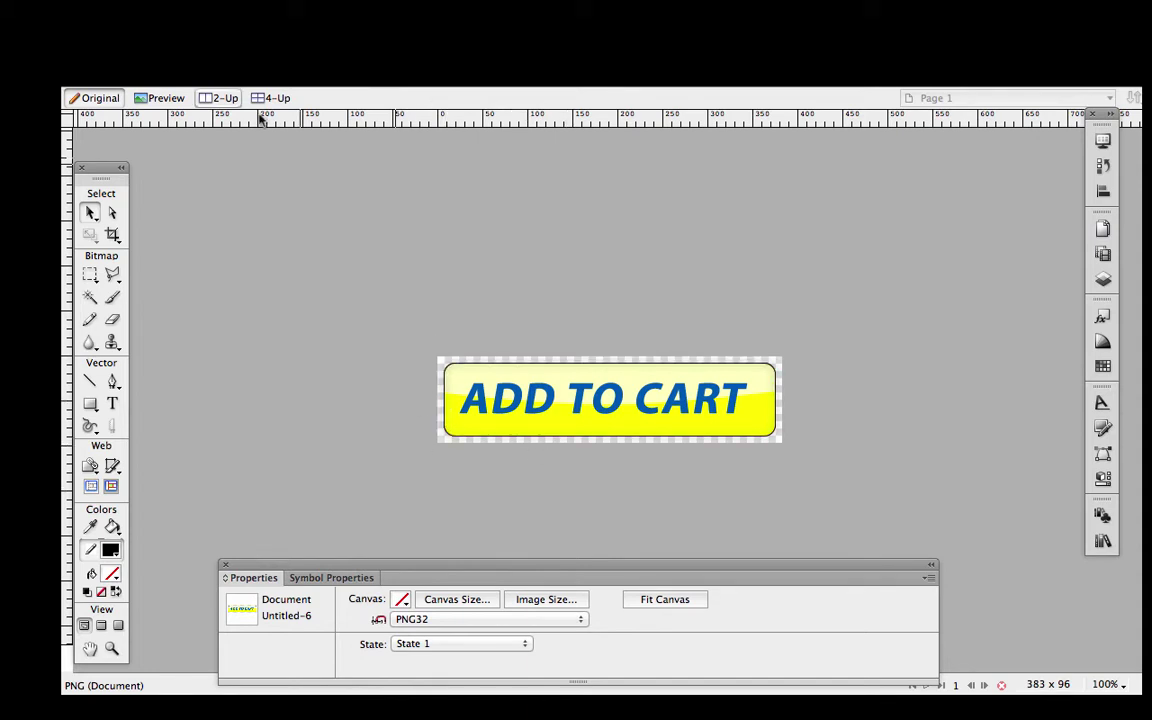
- Start saving the editable document under a new name and choose the graphics folder in Documents
left_click(145, 40)
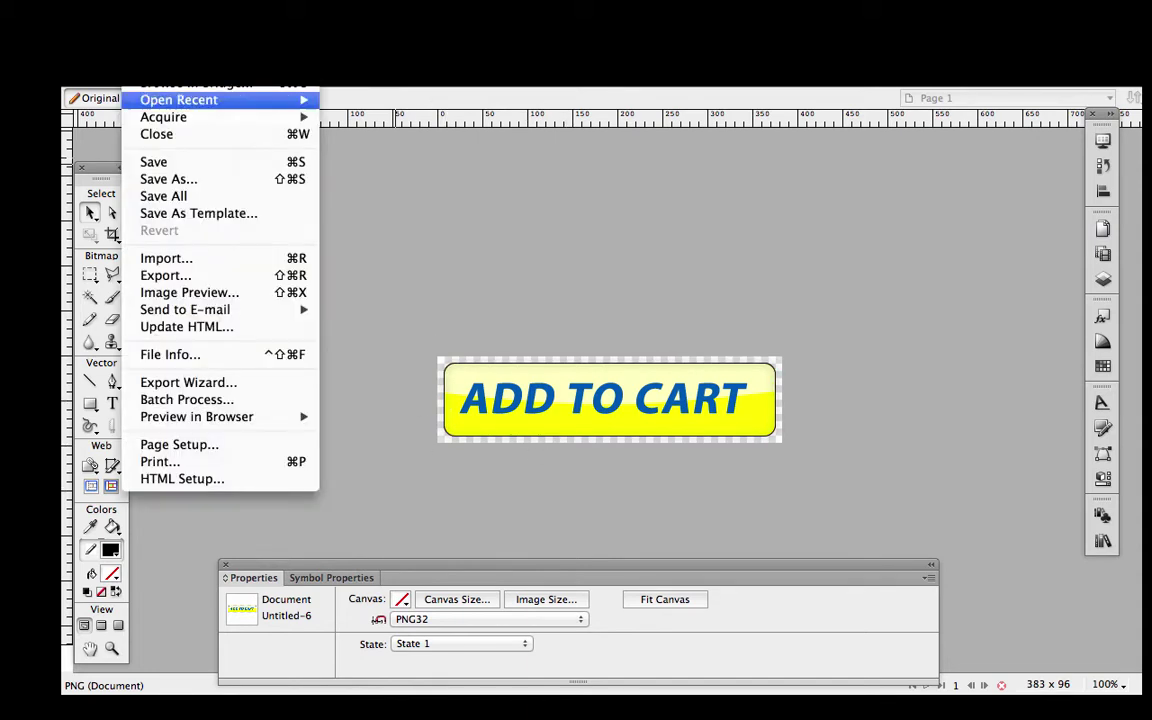
left_click(172, 180)
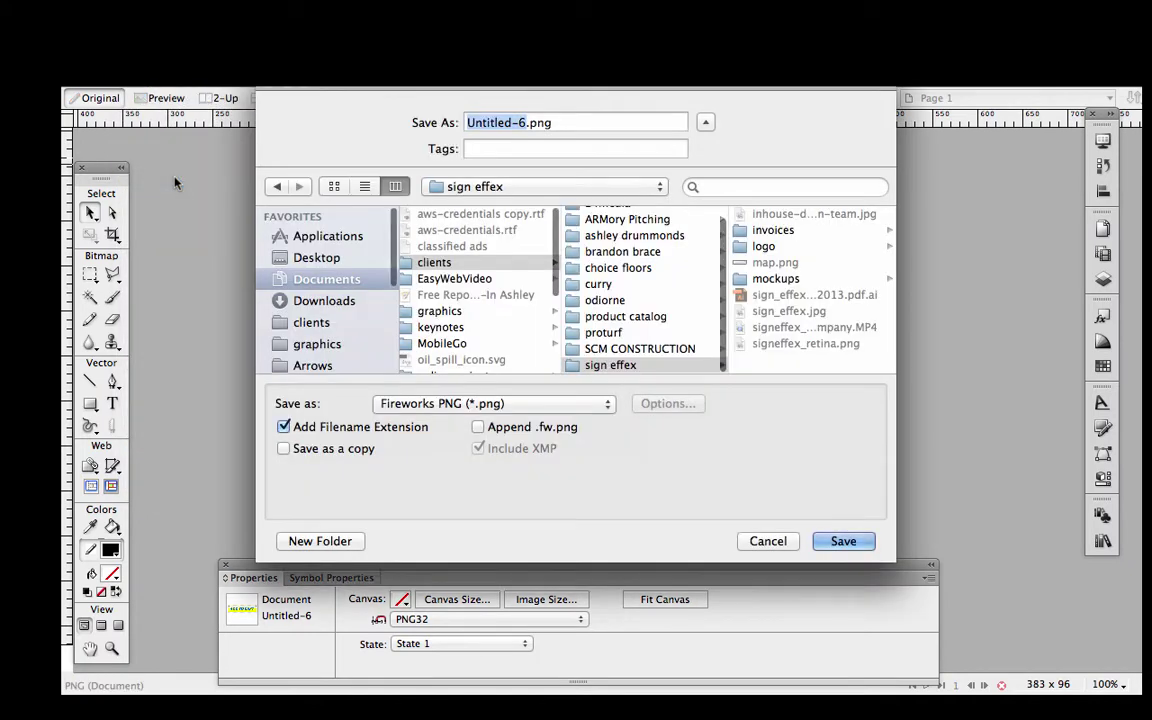
left_click(450, 314)
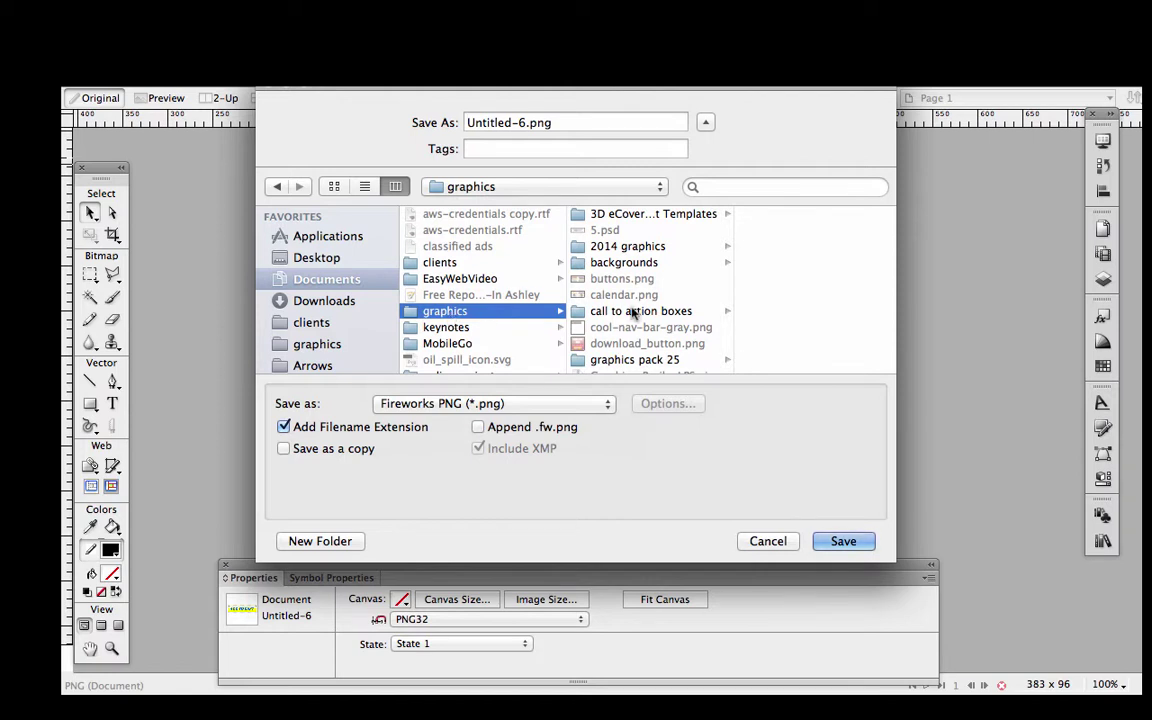
scroll(621, 318, "down", 10)
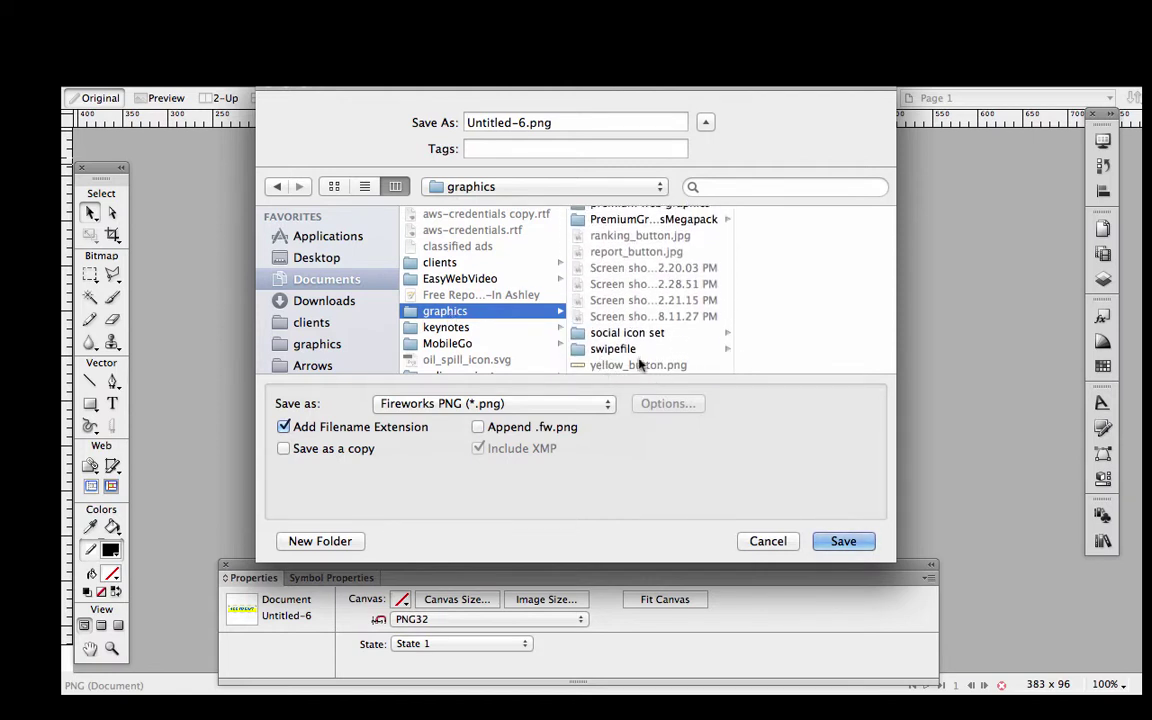
- Name the document yellow_button_01.png and save it as a Fireworks PNG
double_click(520, 122)
key("BackSpace")
key("BackSpace")
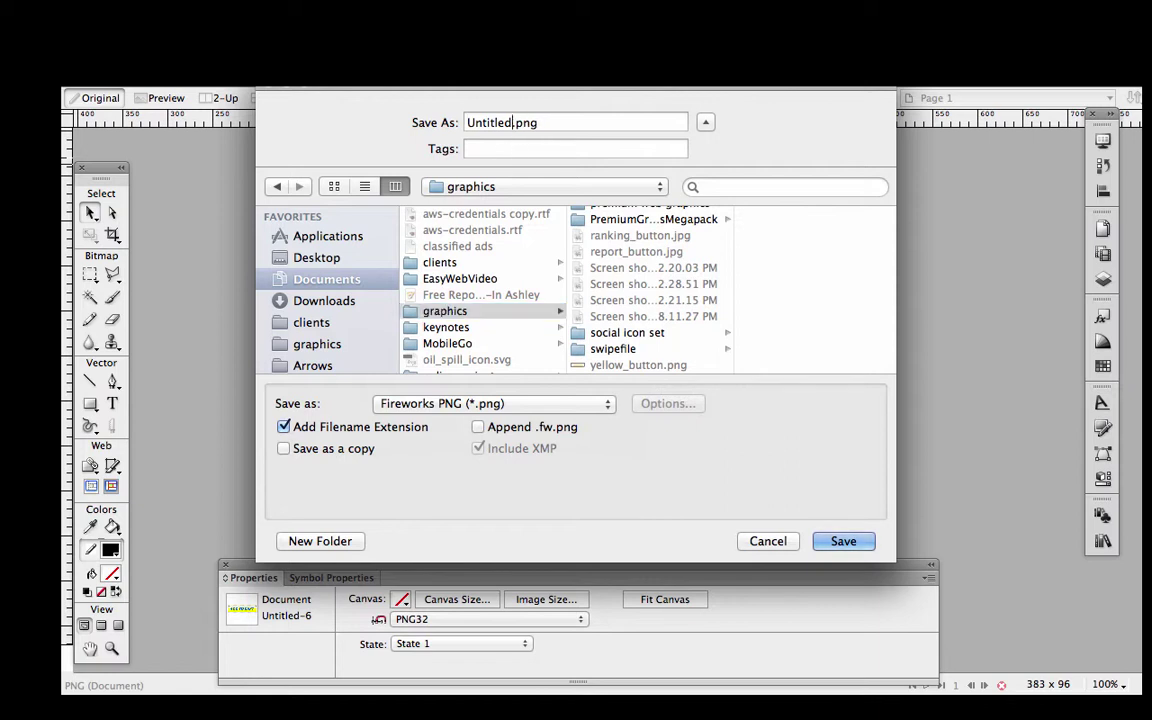
key("BackSpace")
key("BackSpace")
key("BackSpace")
key("BackSpace")
key("BackSpace")
key("BackSpace")
key("BackSpace")
type("yellow_button_01")
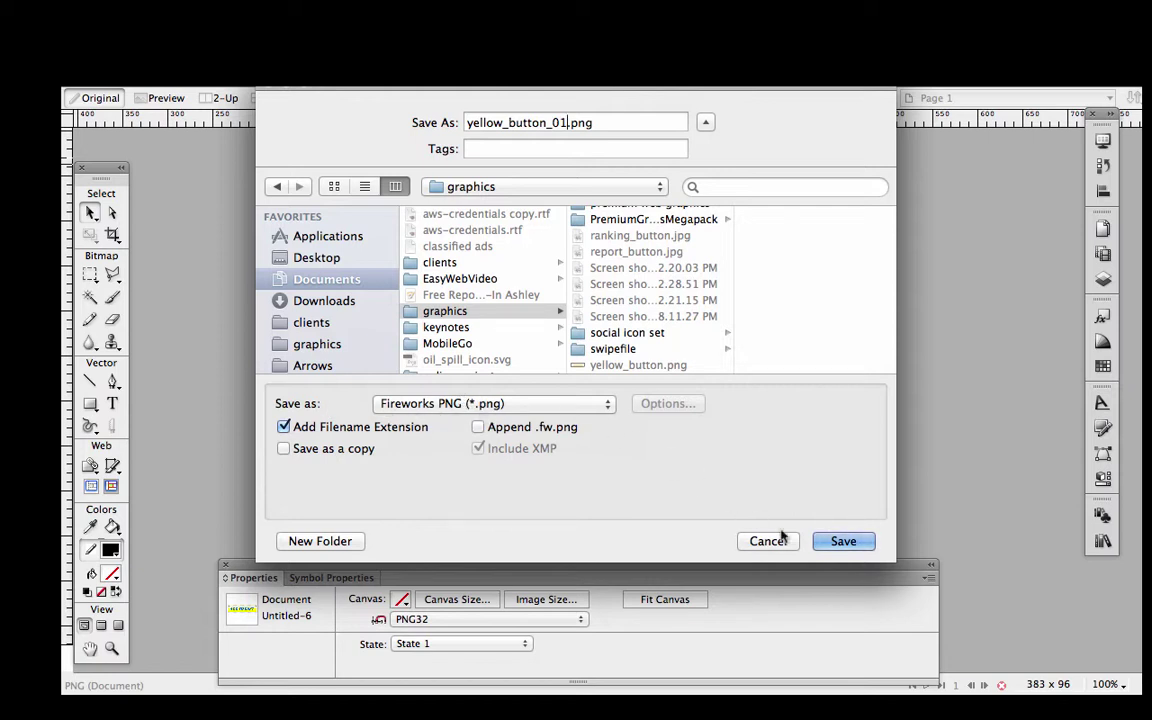
left_click(830, 546)
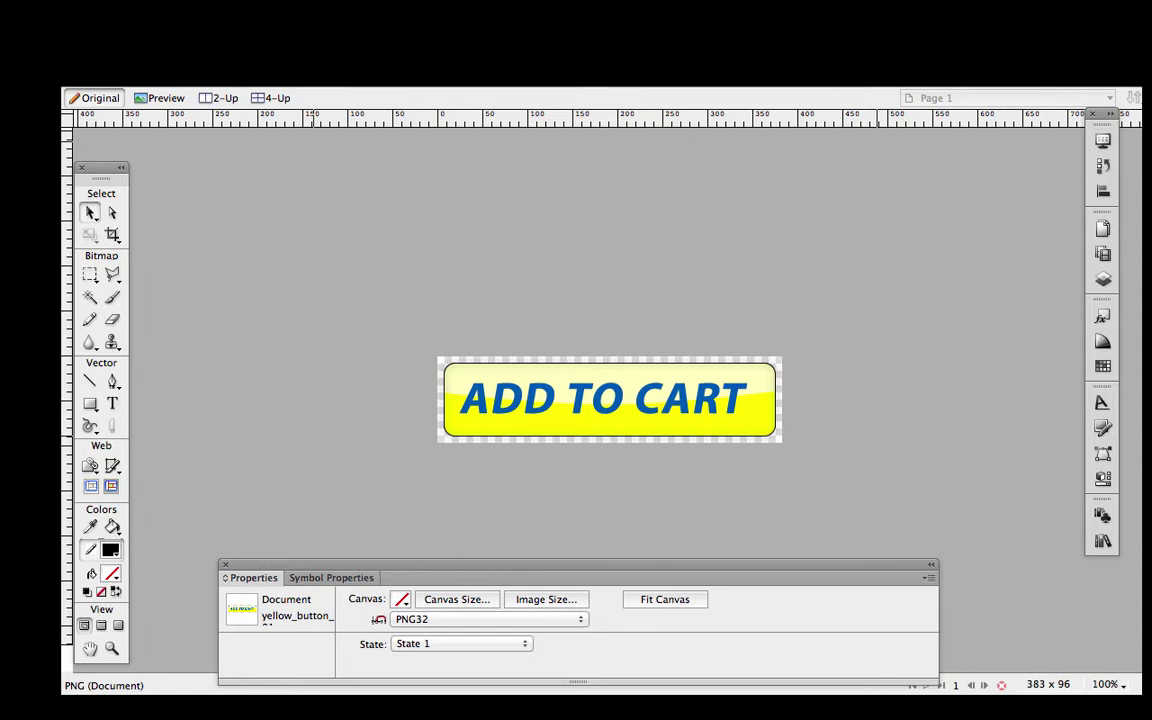
- Create a new 1000 by 1000 pixel document at 72 pixels/inch with a black canvas color
left_click(150, 0)
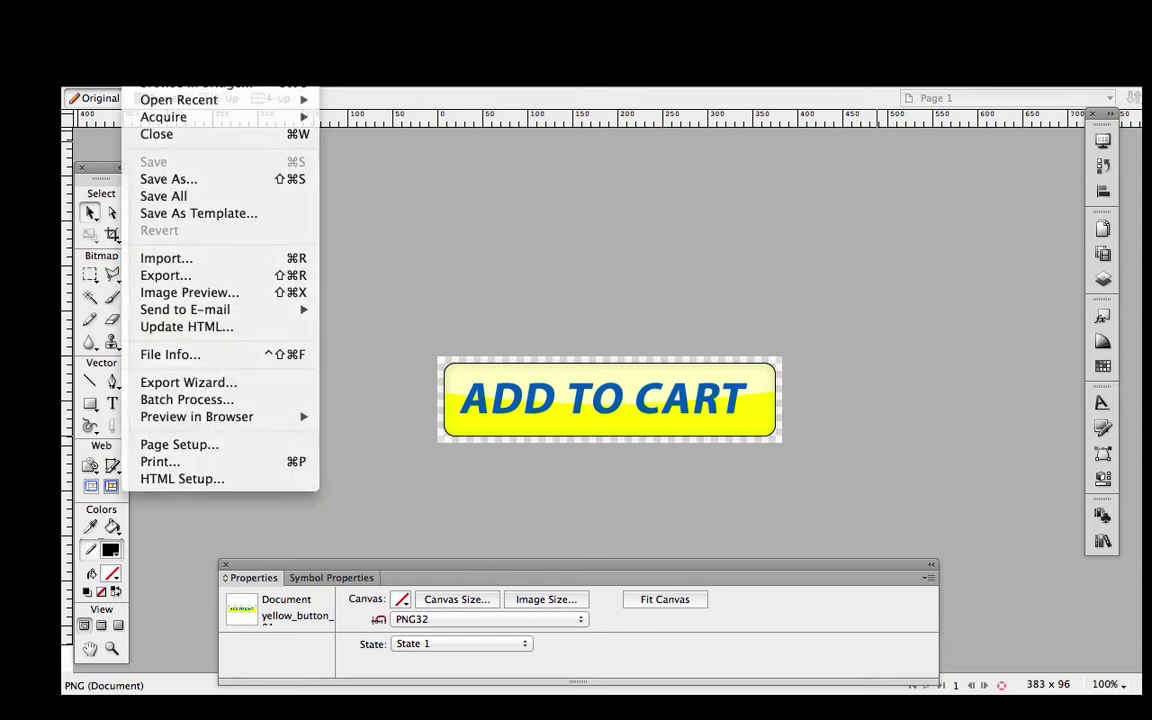
left_click(160, 32)
type("1000")
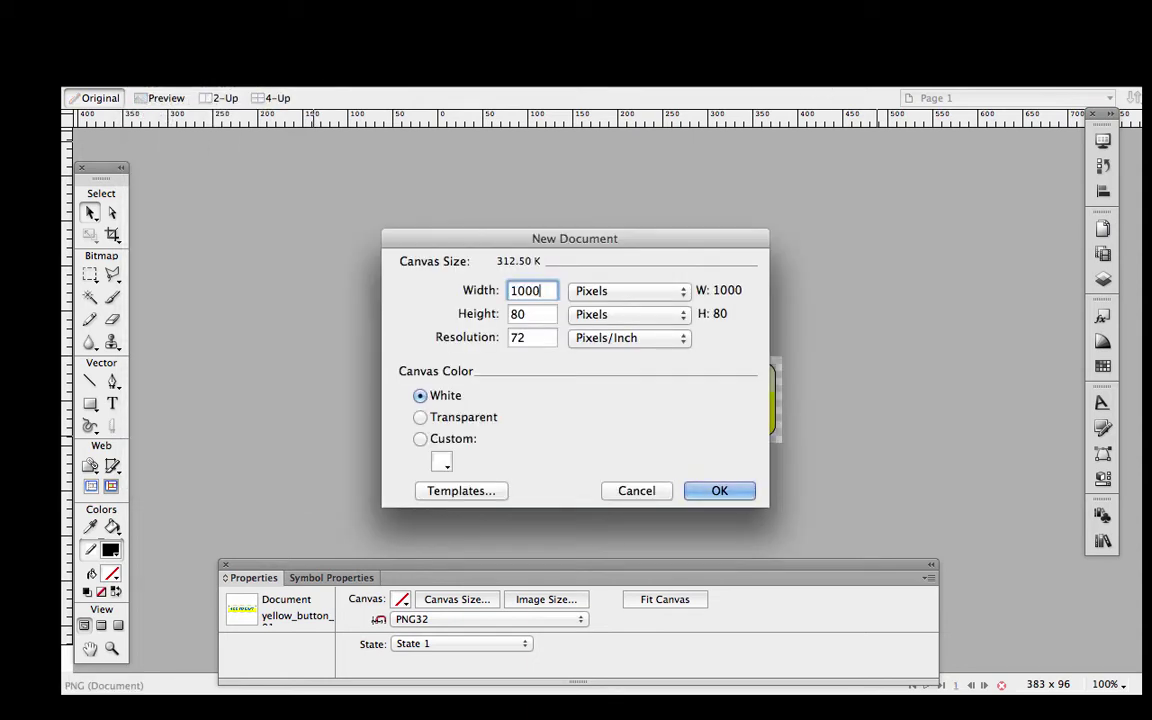
key("Tab")
type("1000")
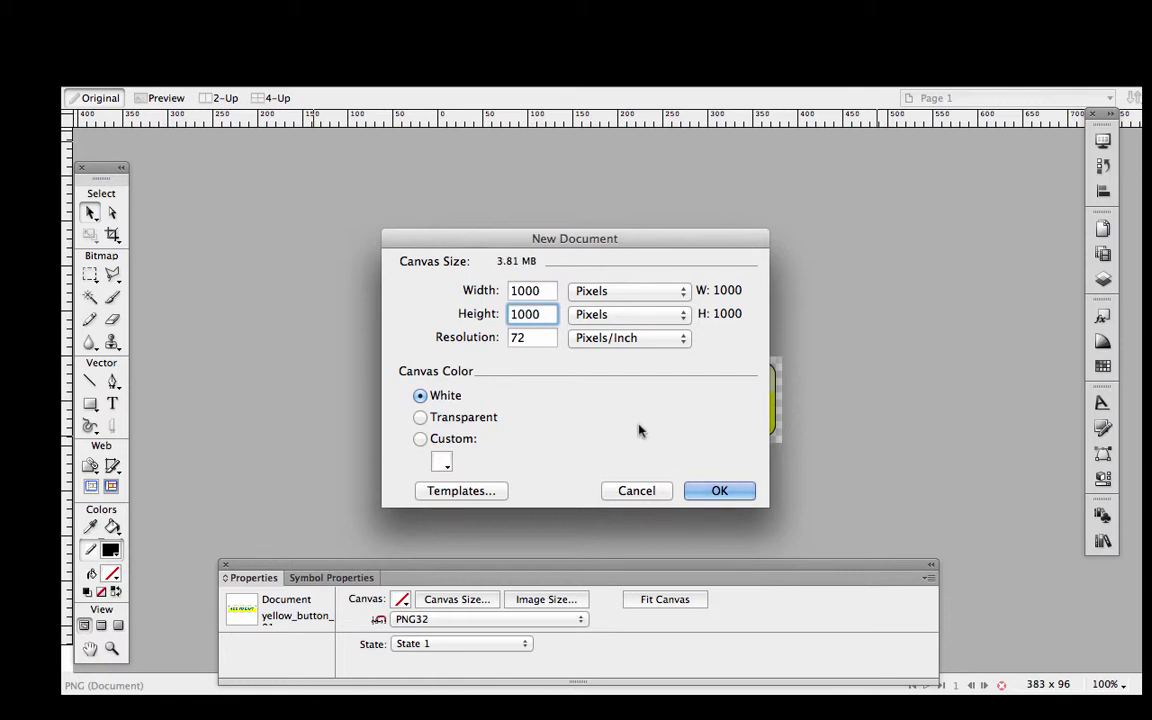
left_click(440, 465)
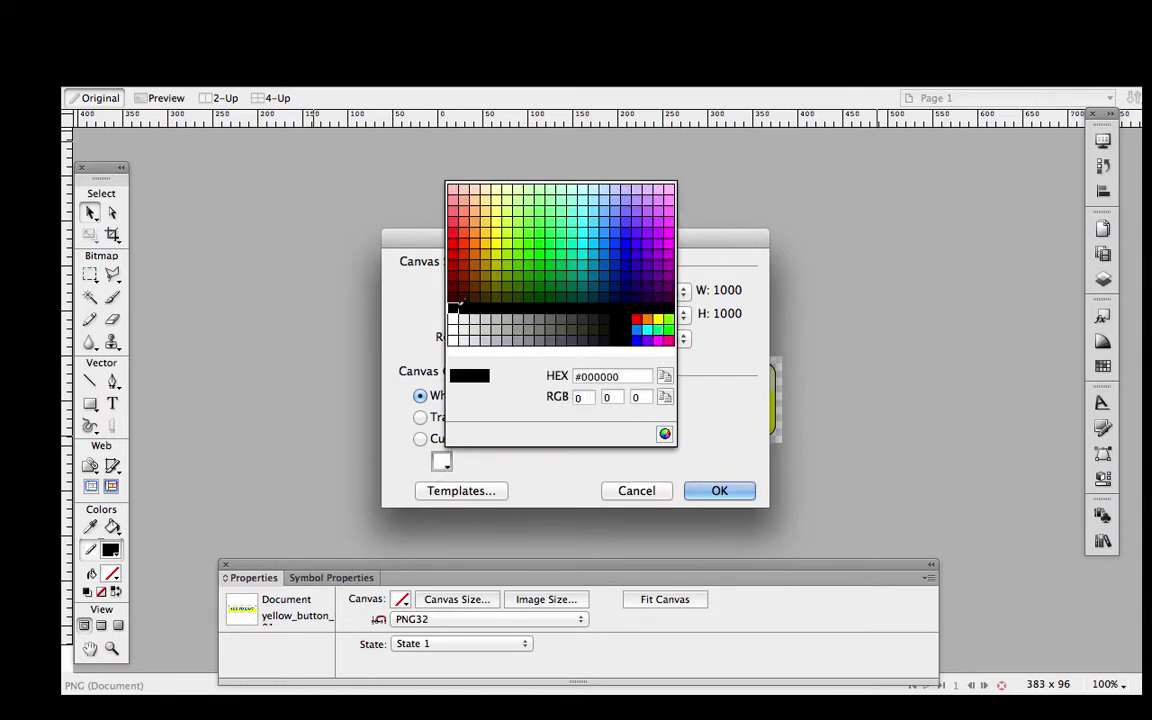
left_click(474, 328)
left_click(718, 490)
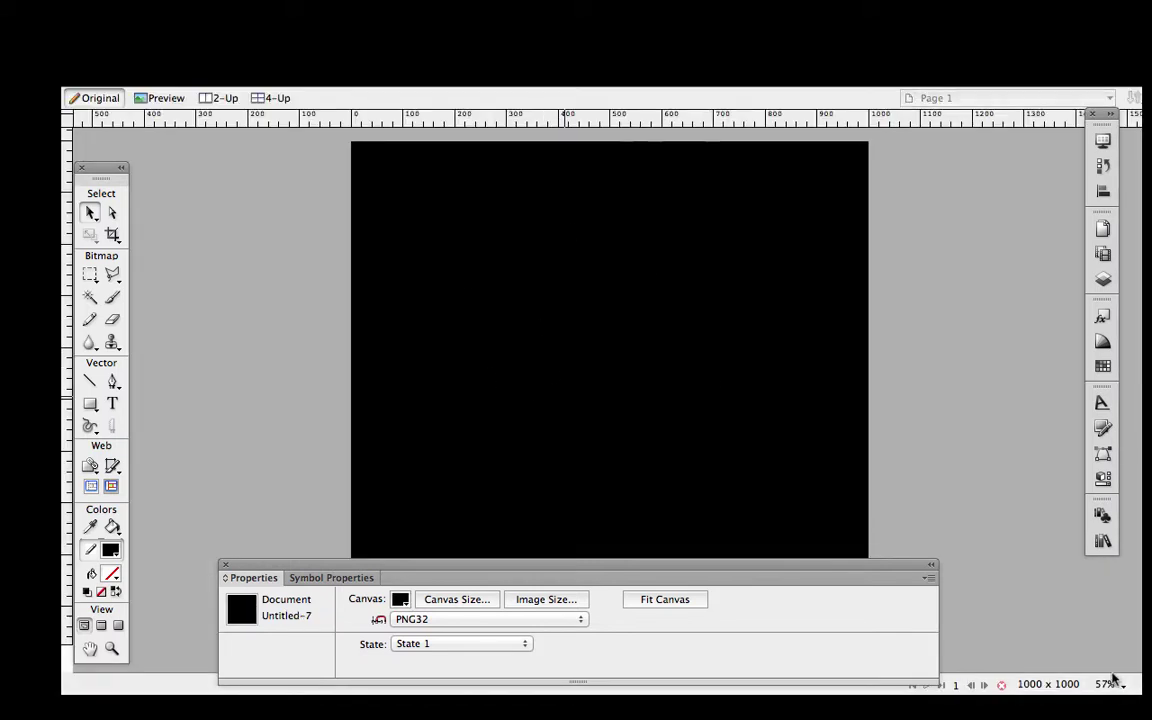
- Import button.png from the Desktop at its original size and position it near the middle of the black canvas
left_click(1108, 684)
left_click(1100, 560)
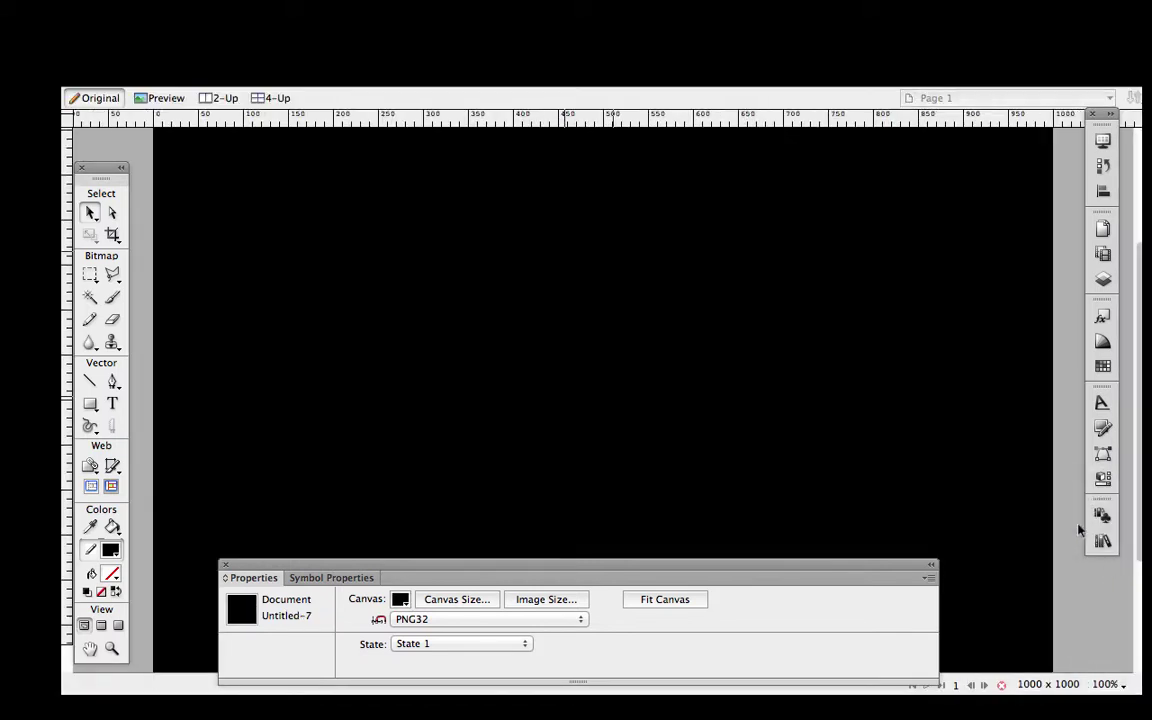
left_click(138, 12)
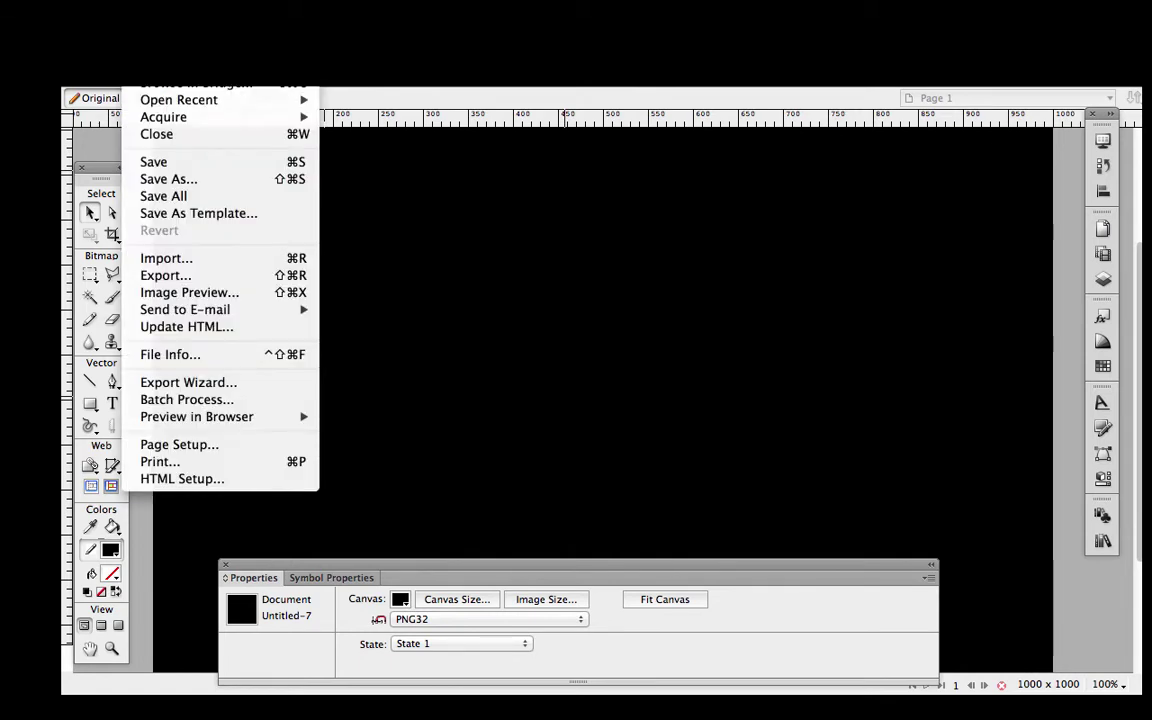
left_click(175, 260)
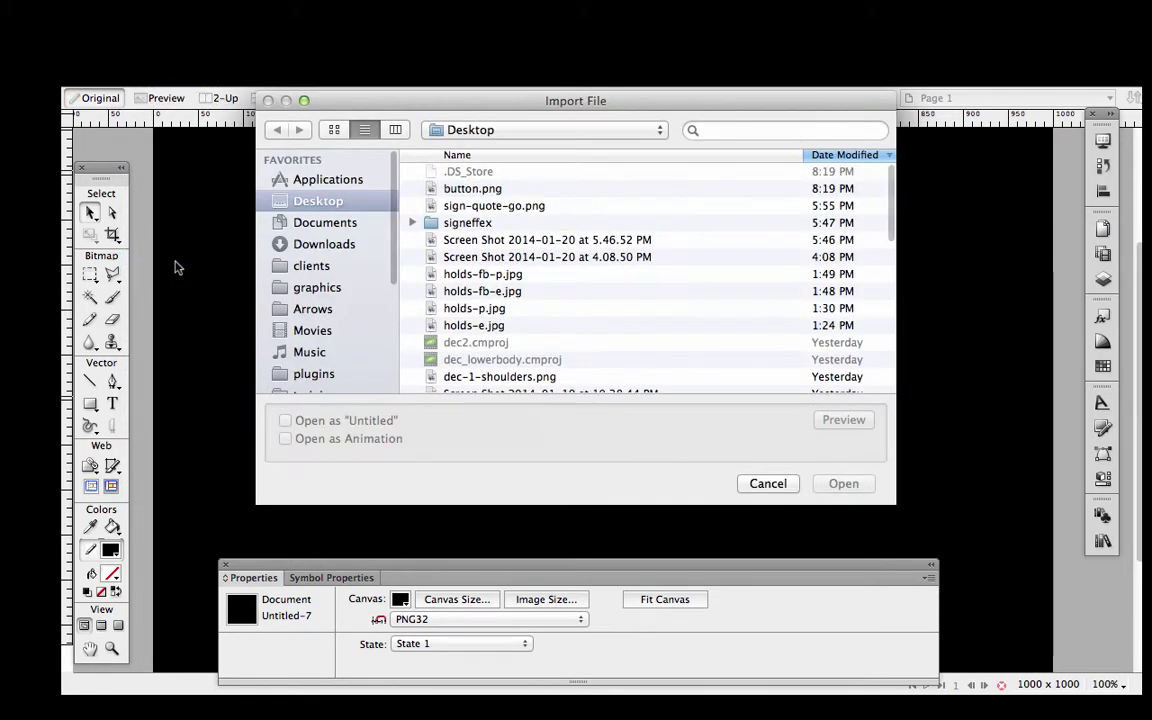
left_click(480, 188)
left_click(840, 483)
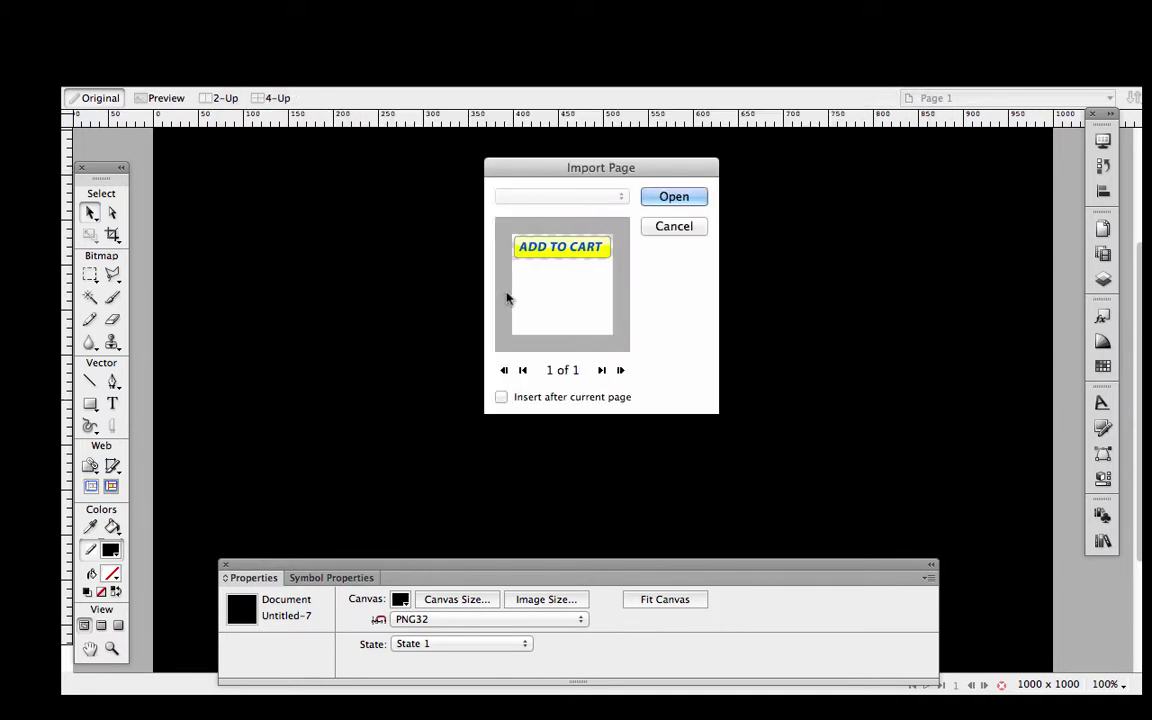
left_click(666, 198)
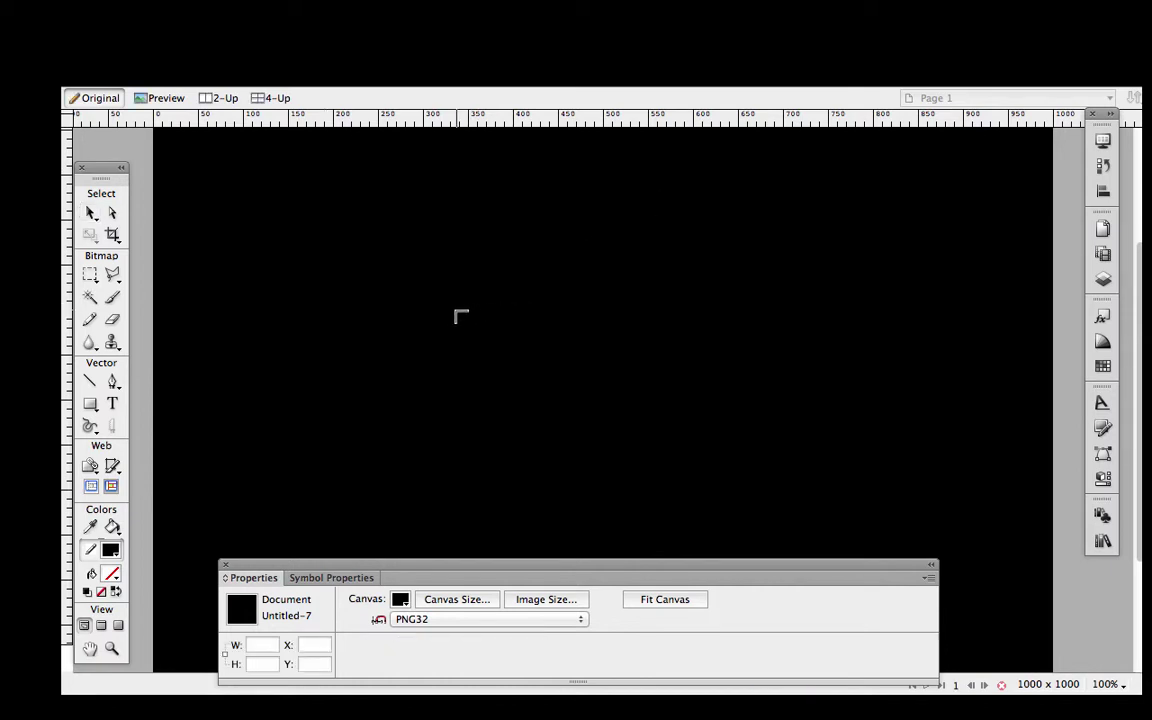
left_click(460, 316)
left_click(530, 460)
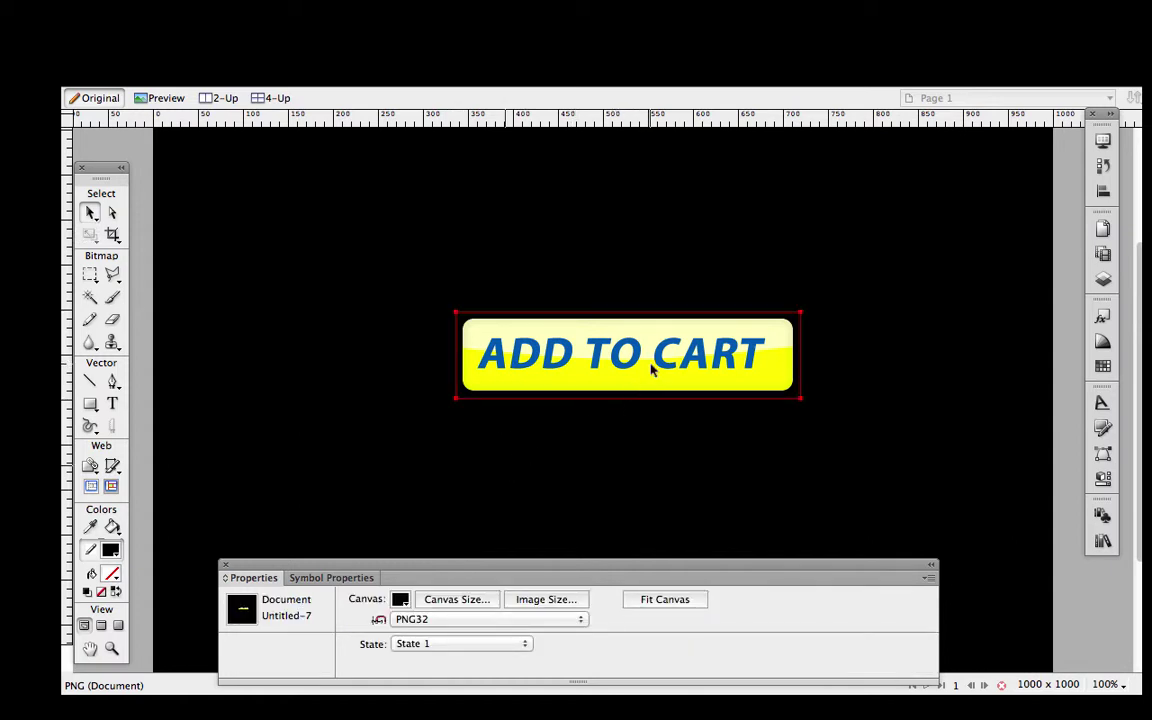
left_click_drag(658, 357, 640, 374)
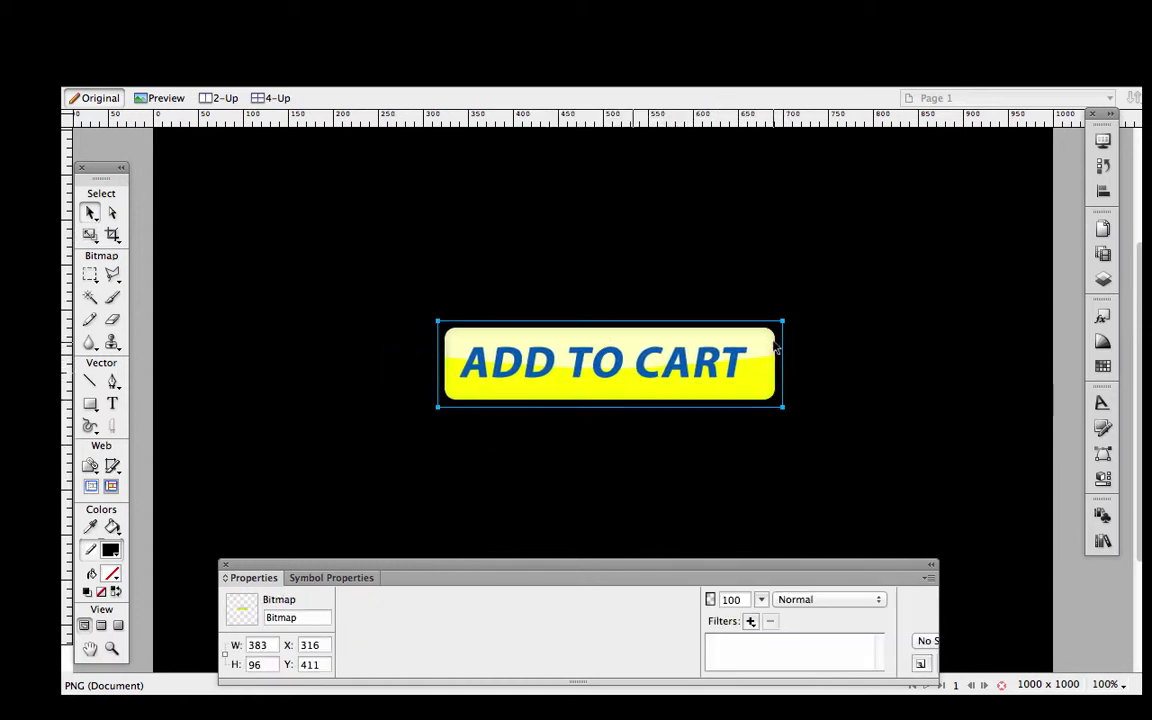
left_click(419, 445)
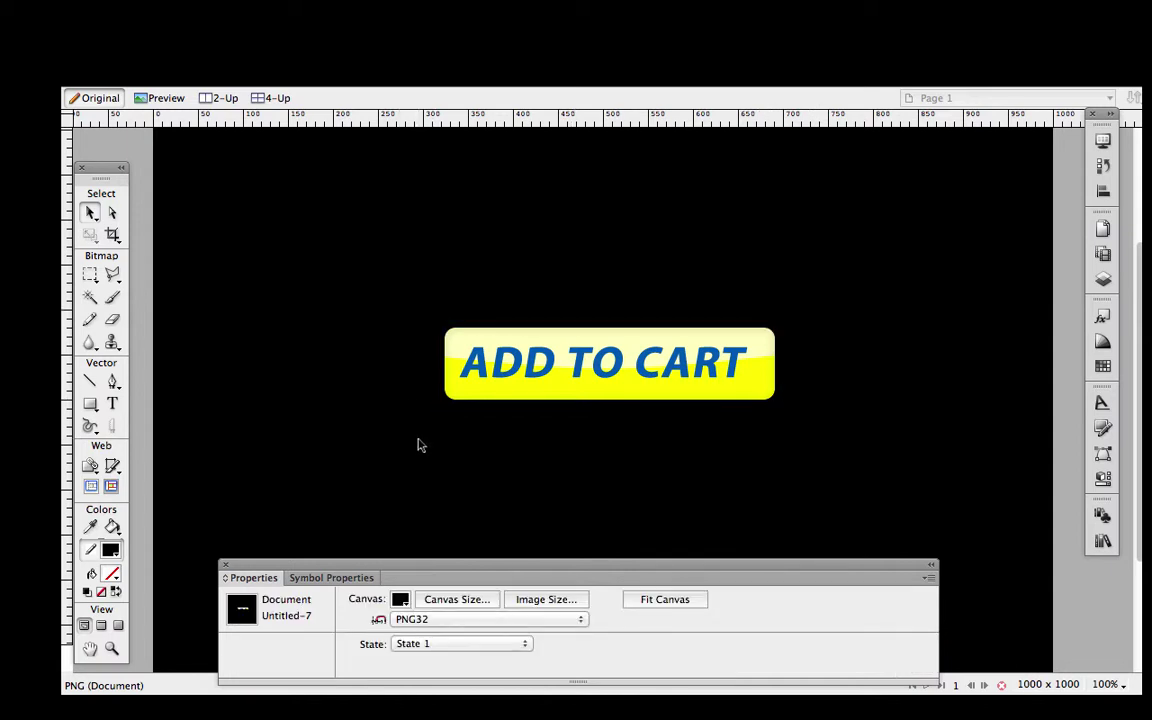
- Test the imported button against dark gray, light gray, dark red and bright red canvas colors
left_click(399, 599)
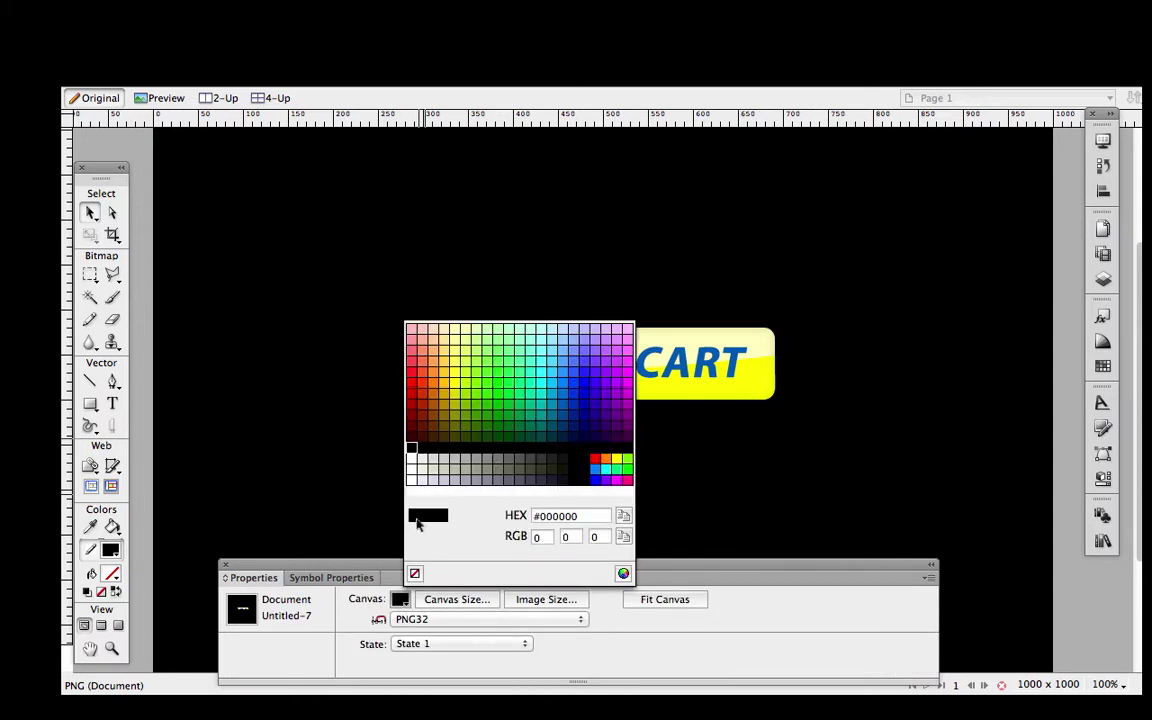
left_click(497, 462)
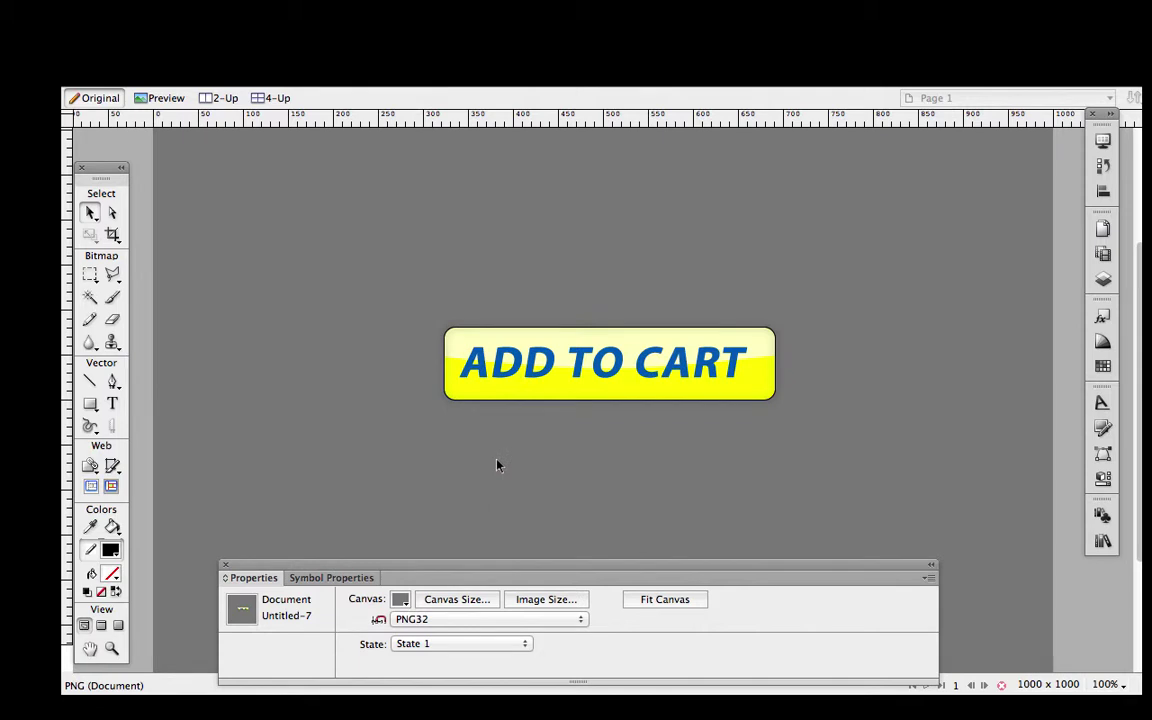
left_click(400, 599)
left_click(462, 467)
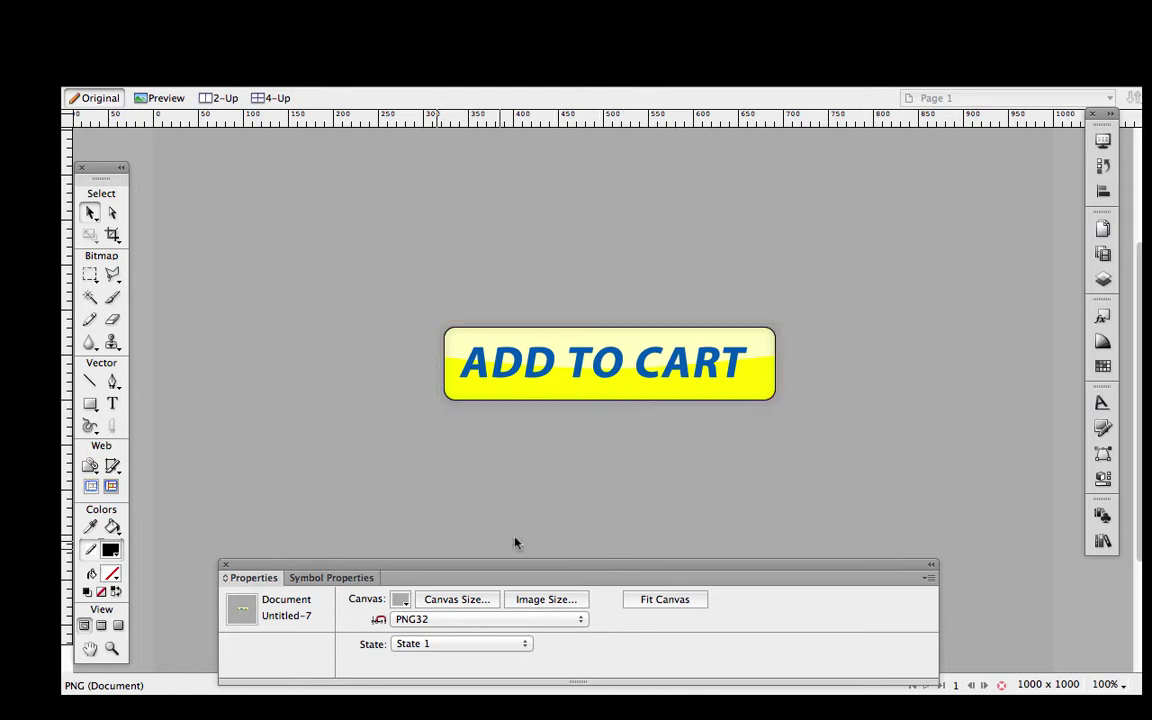
left_click(402, 599)
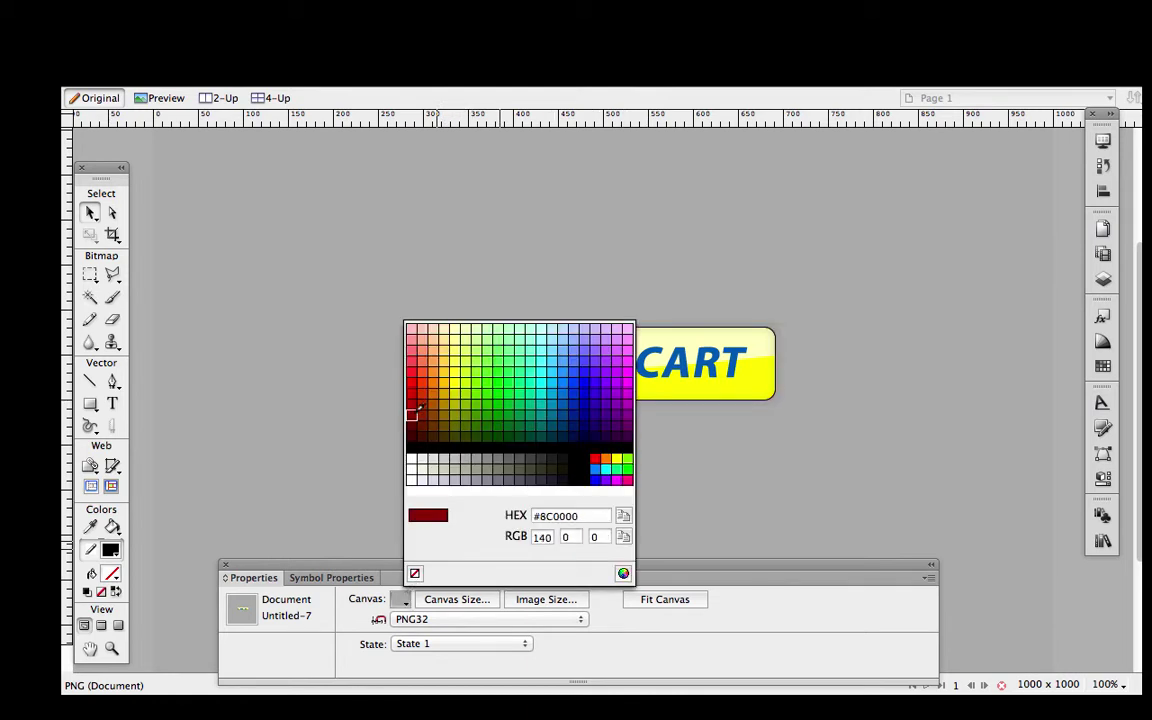
left_click(410, 411)
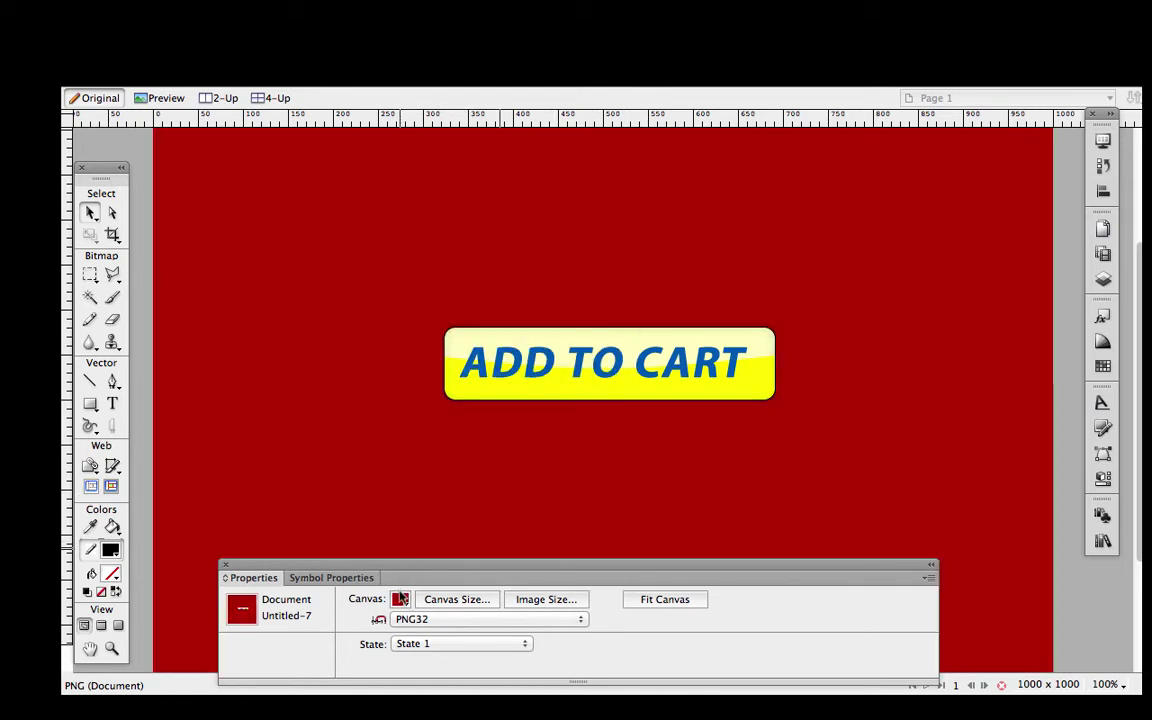
left_click(400, 599)
left_click(411, 369)
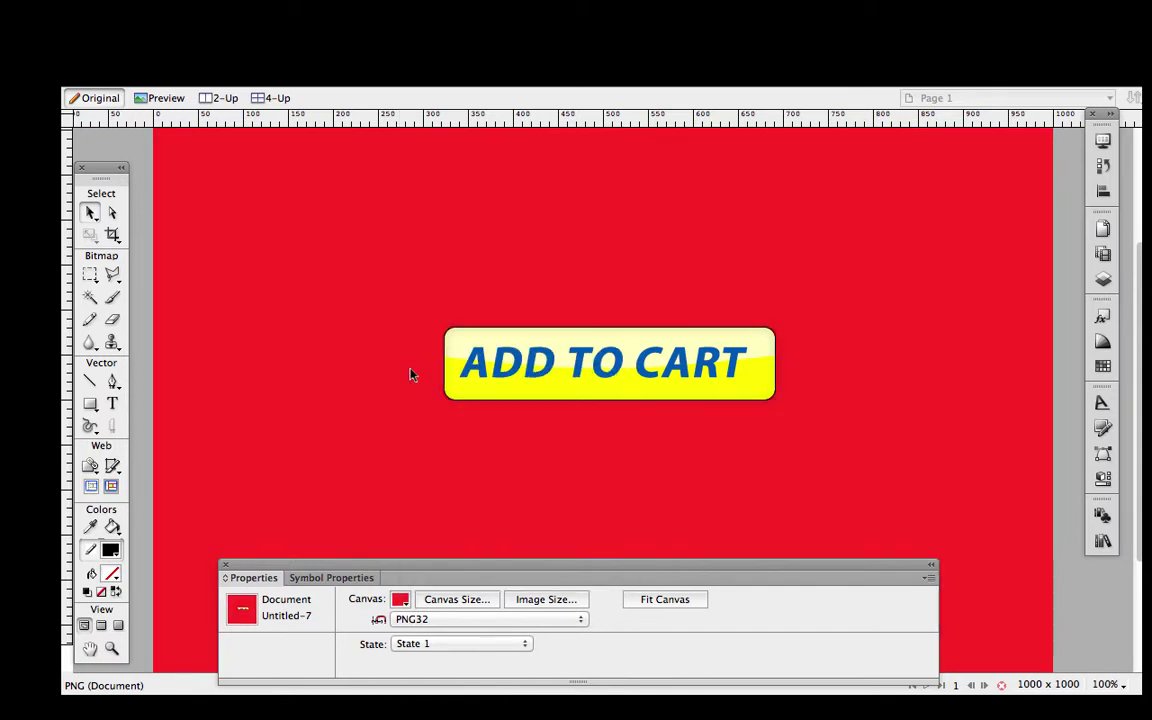
- Set the canvas color to bright blue and move the button to about X 297, Y 412
left_click(400, 599)
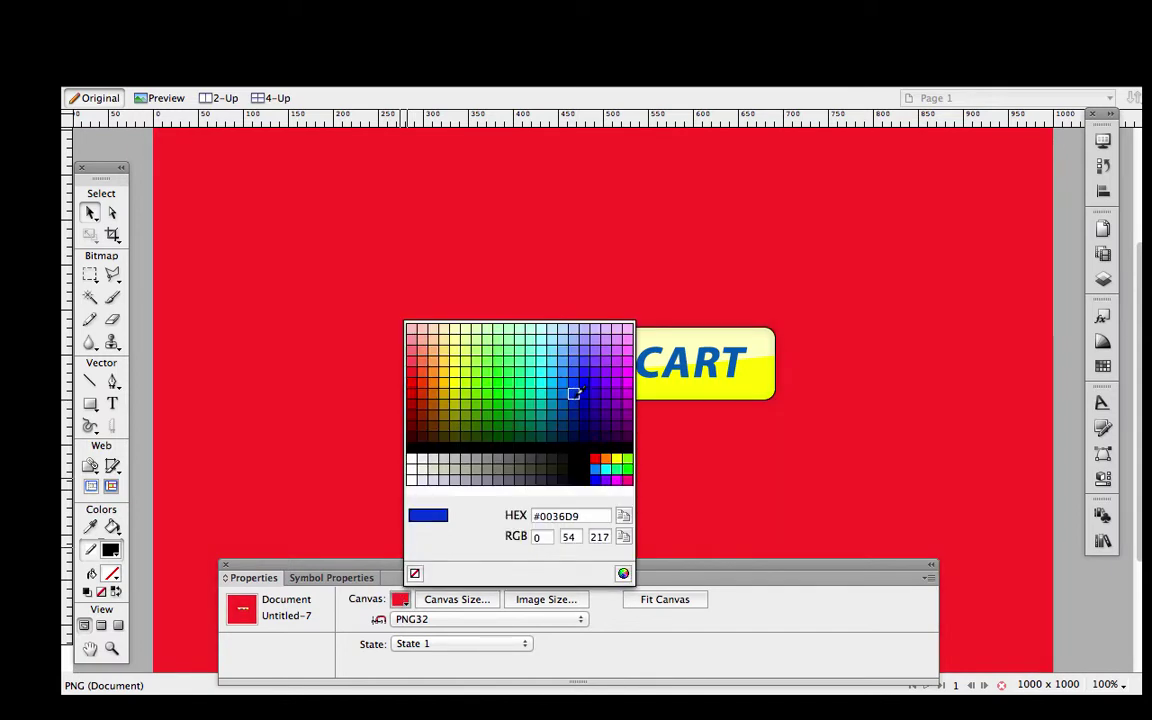
left_click(574, 381)
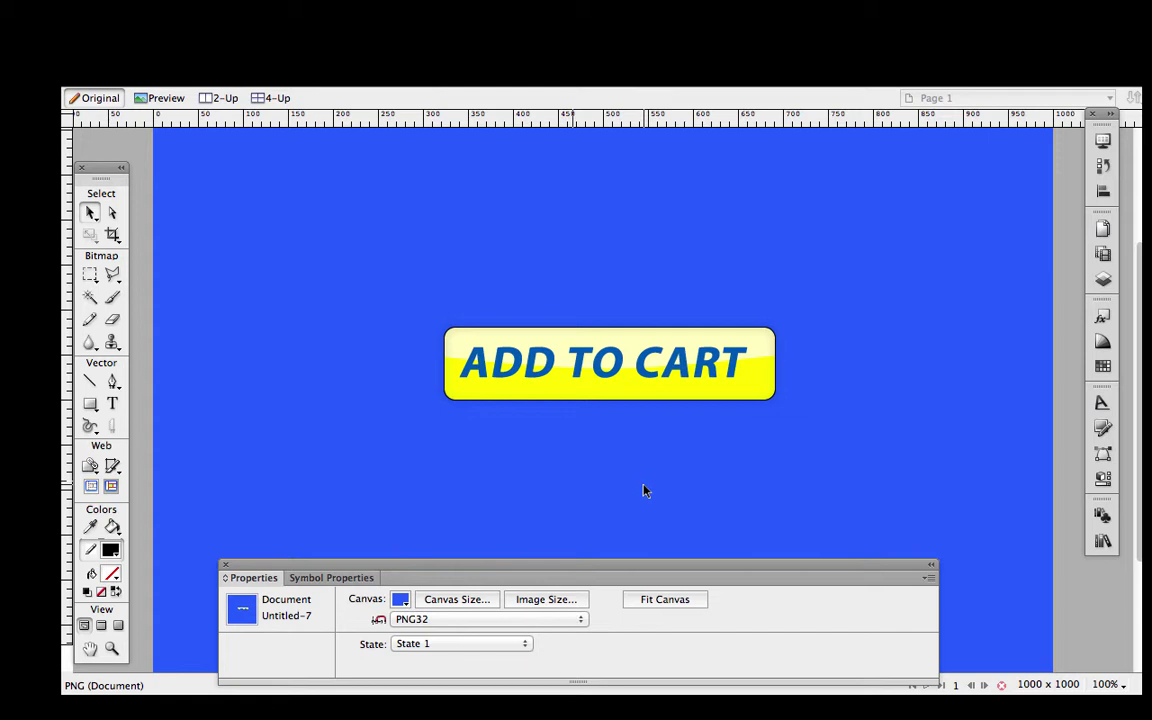
left_click_drag(620, 380, 610, 334)
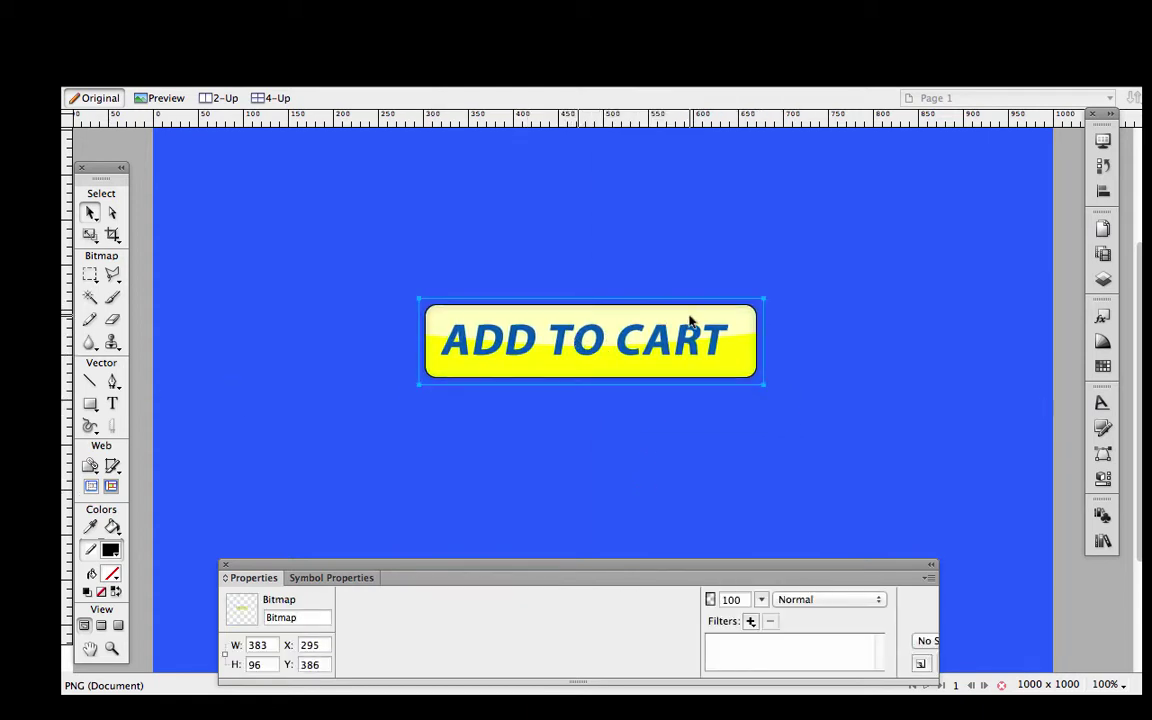
mouse_move(581, 381)
left_mouse_down()
mouse_move(555, 383)
mouse_move(576, 352)
mouse_move(591, 362)
left_mouse_up()
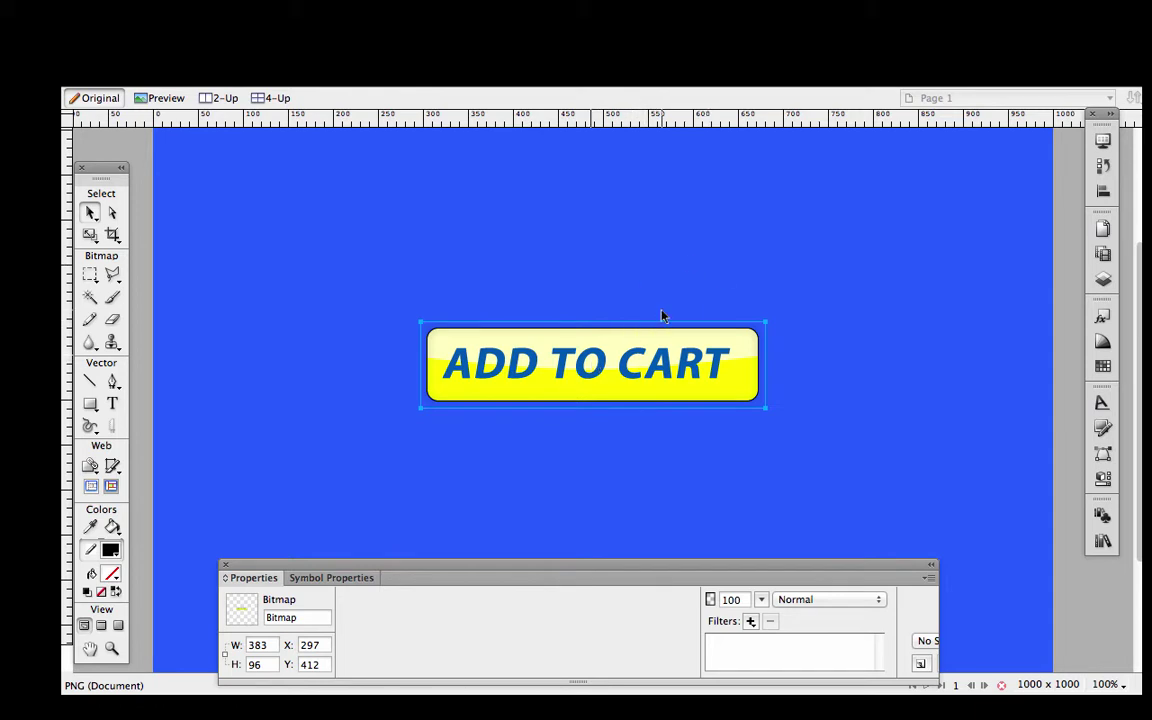
- Return to the yellow_button_01.png document and select its gloss mask, text and outline to examine the editable parts
key("super+alt+f")
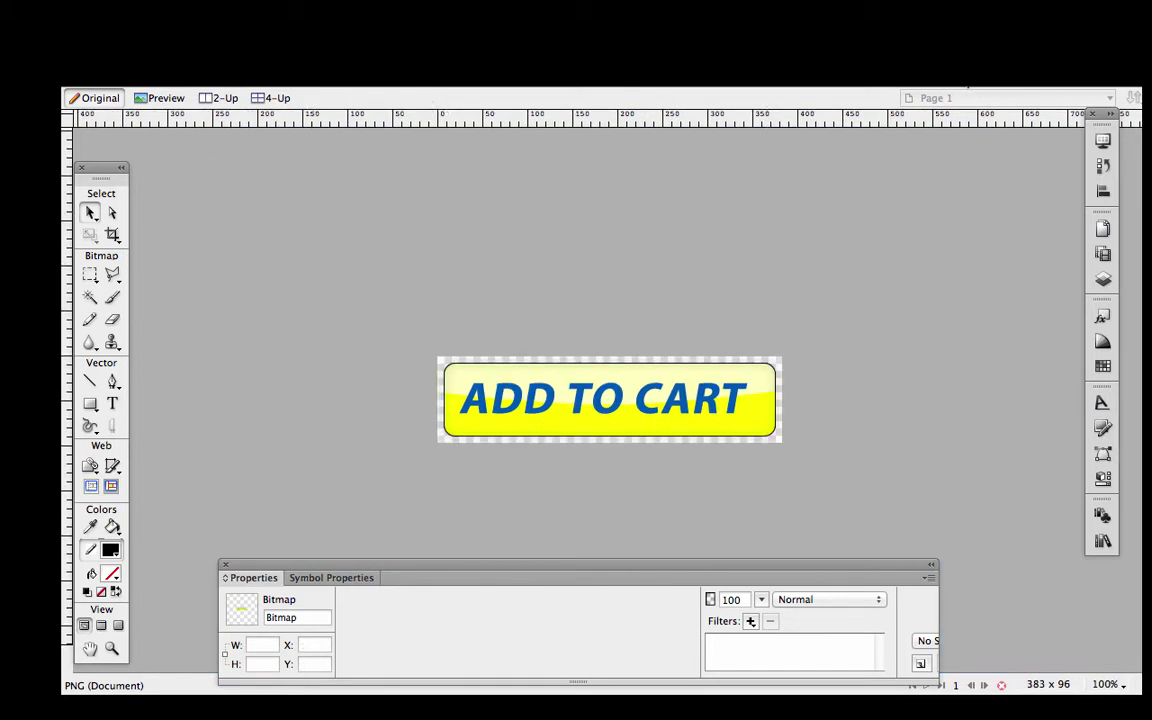
left_click(656, 227)
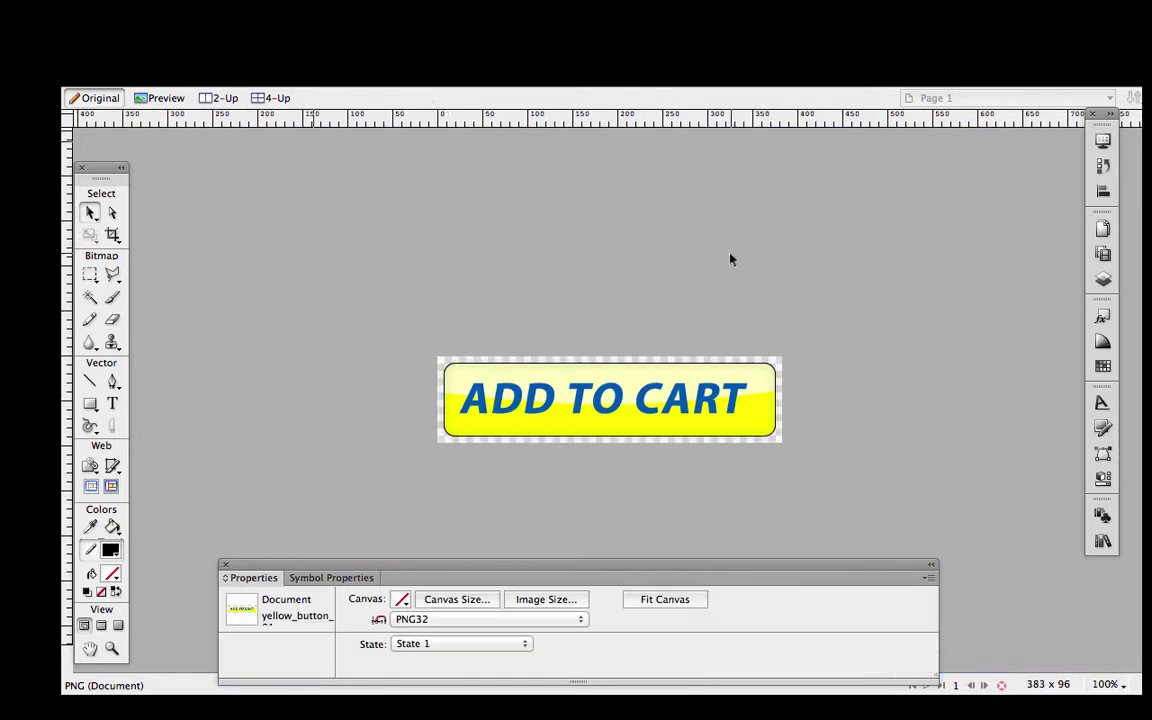
left_click(595, 362)
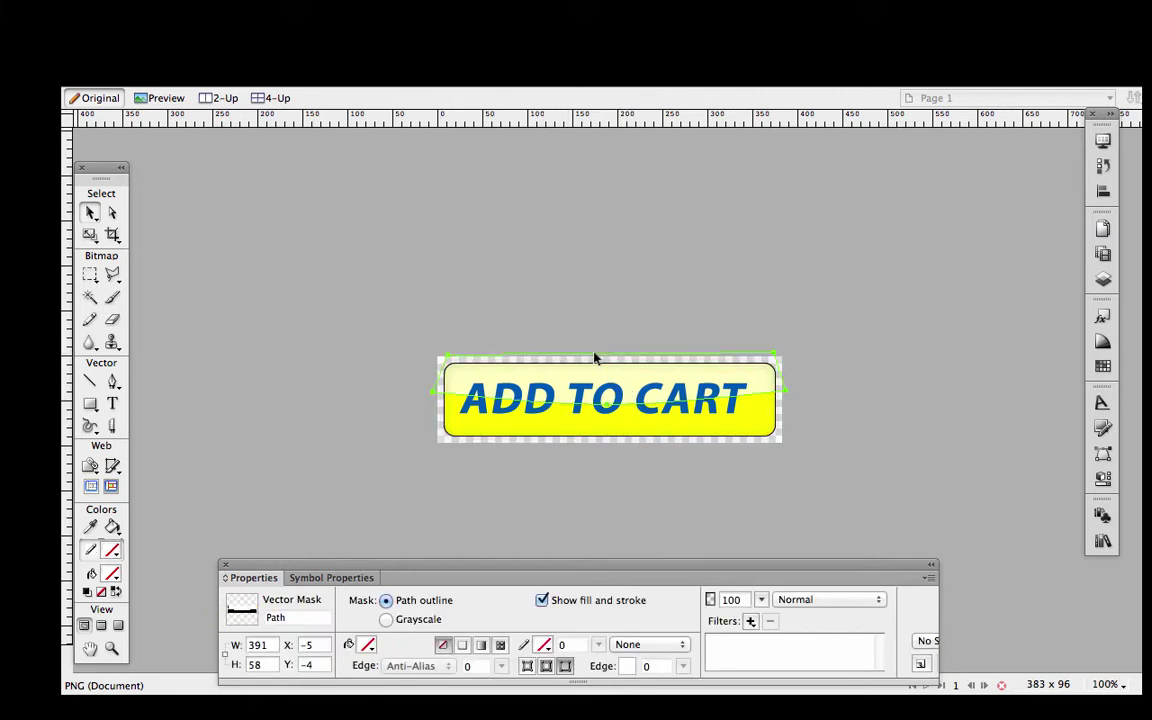
left_click(608, 408)
left_click_drag(608, 408, 601, 414)
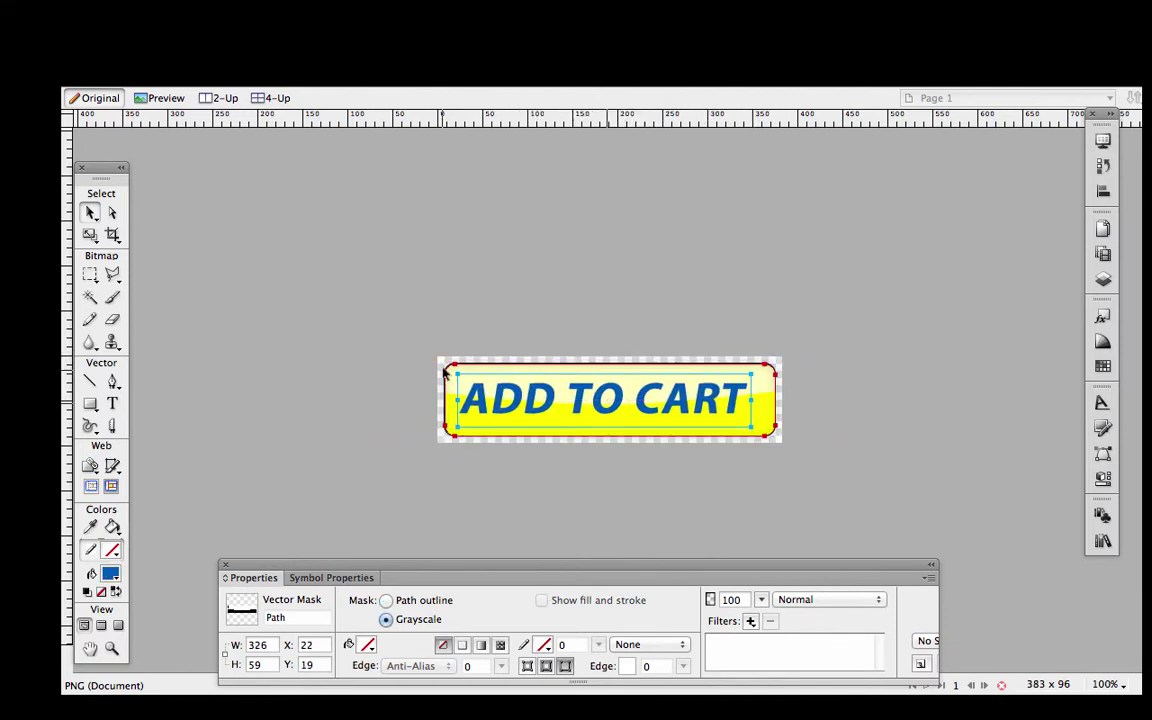
left_click(447, 412)
left_click(447, 412)
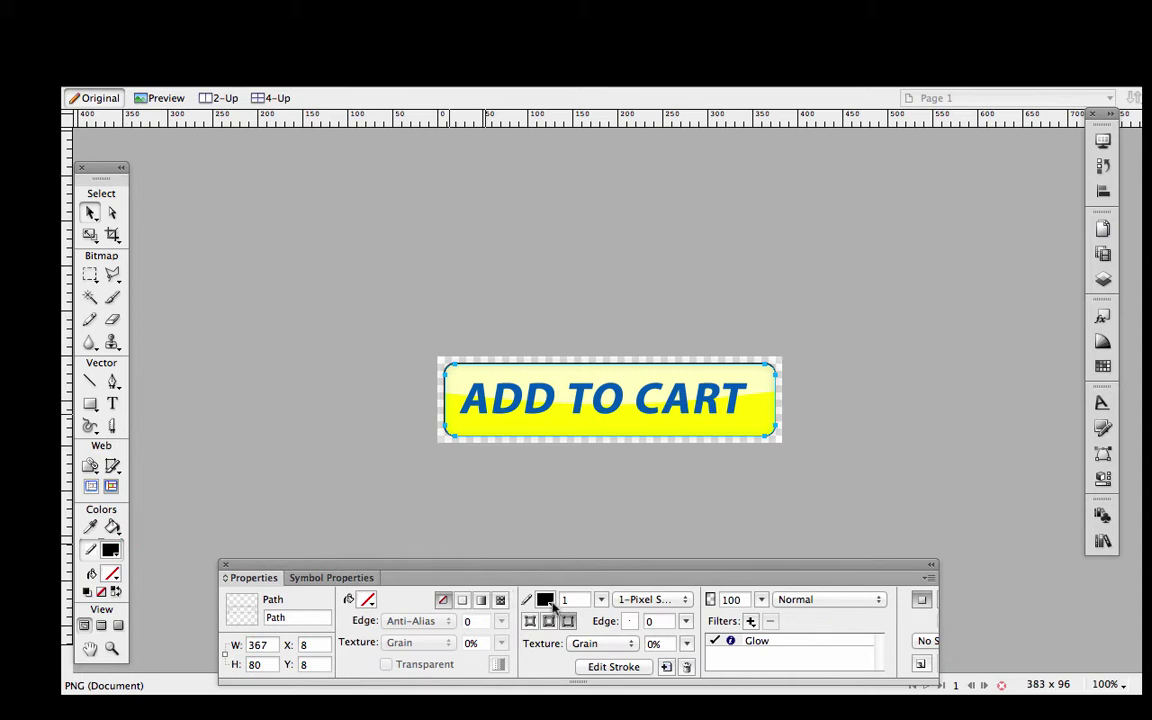
left_click(465, 441)
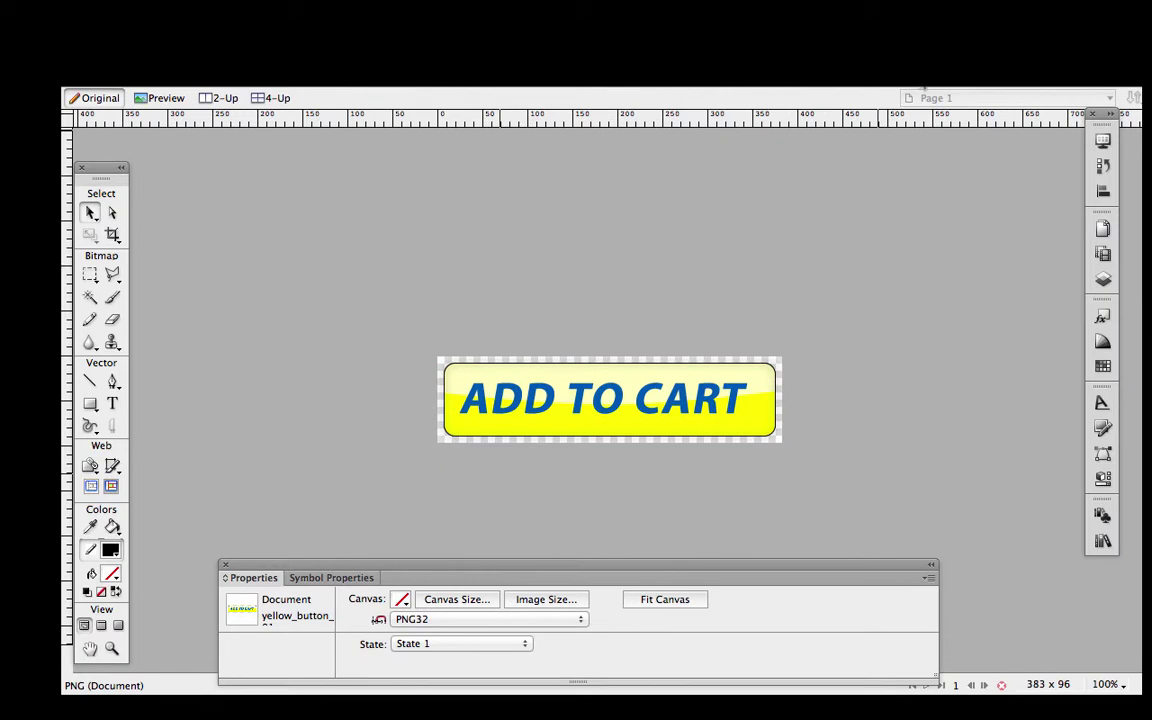
- Close yellow_button_01.png with its changes saved and deselect the button on the blue canvas
key("super+w")
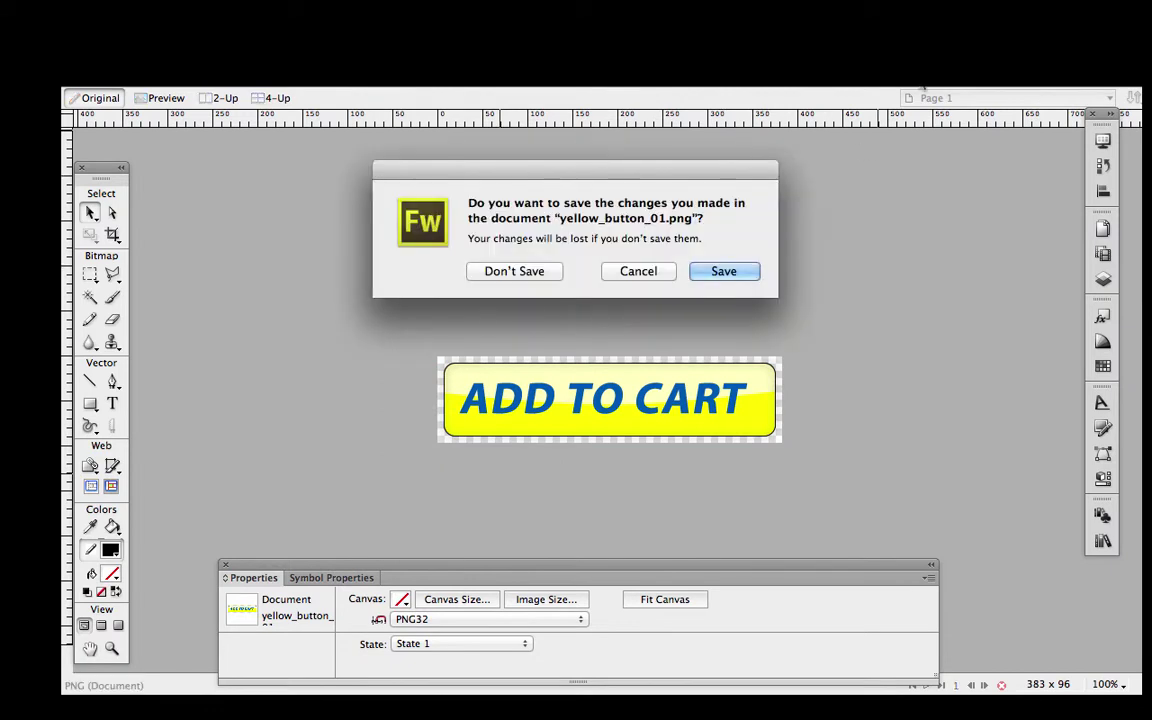
left_click(717, 269)
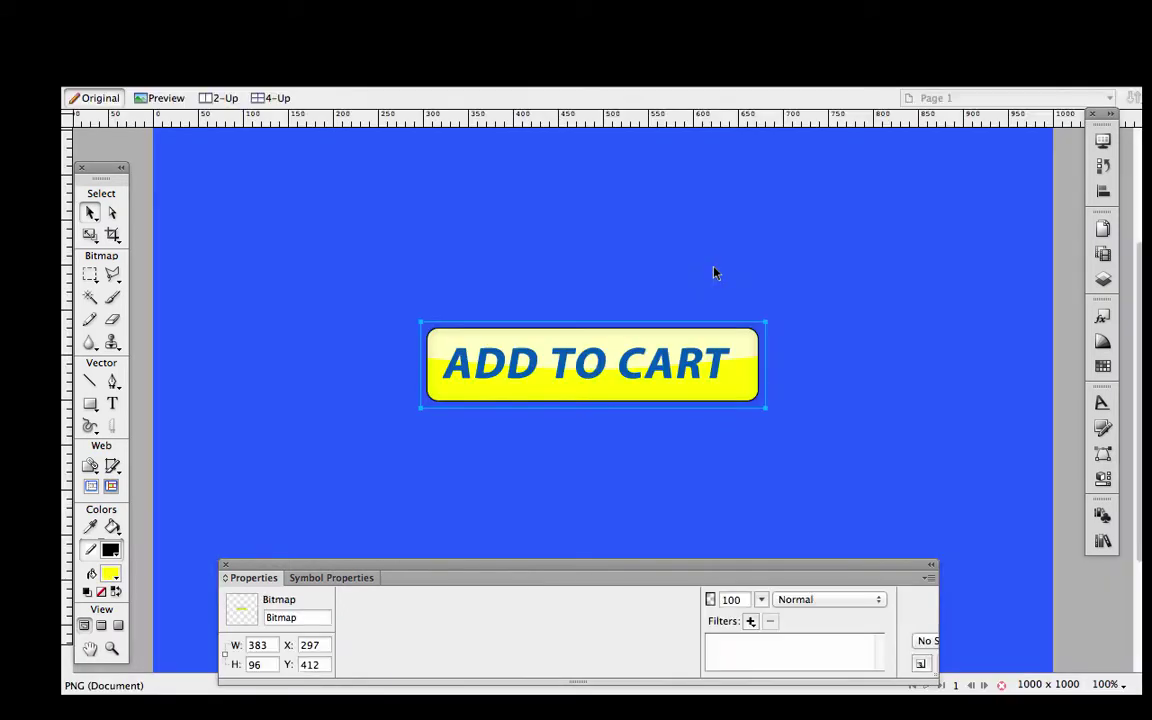
left_click(715, 273)
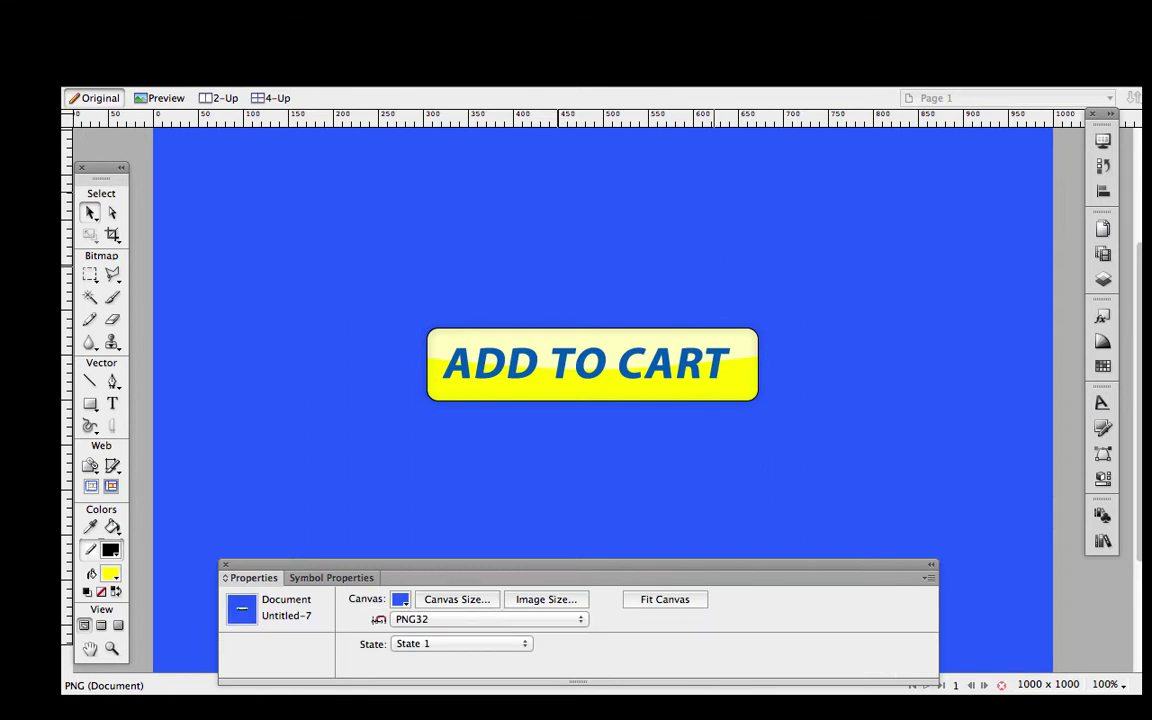
- Import the page from yellow_button_01.png in the graphics folder and place it just below the existing button, leaving it deselected
left_click(173, 260)
left_click(311, 288)
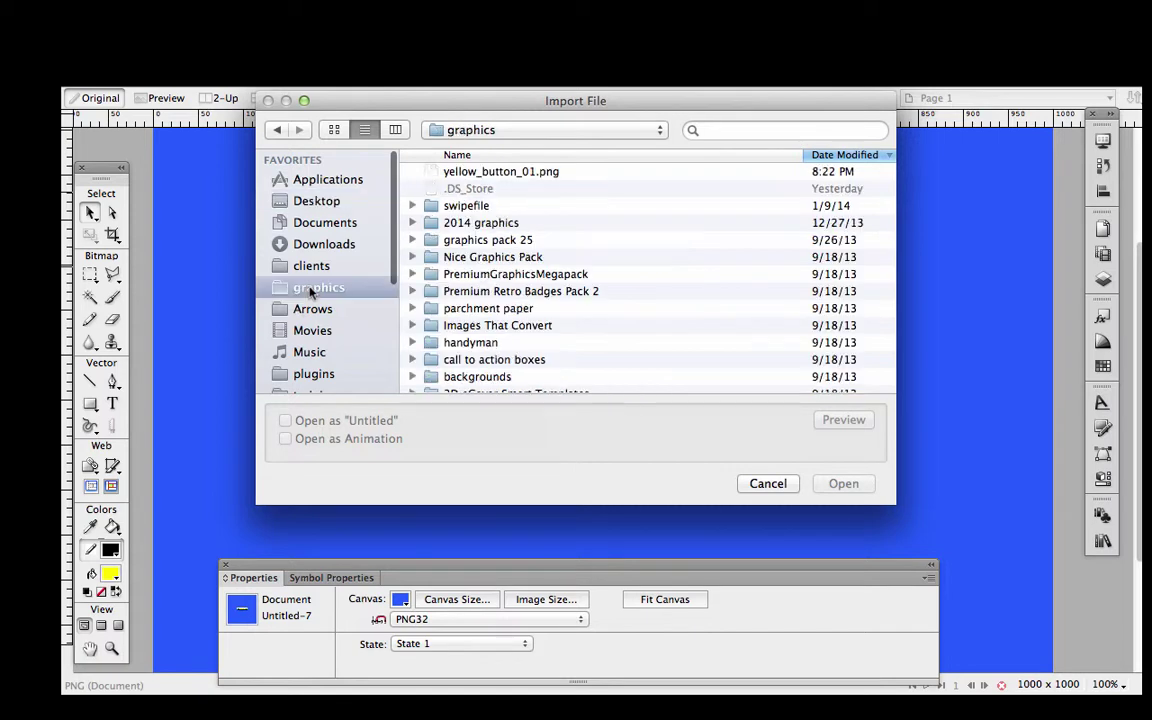
scroll(463, 198, "down", 10)
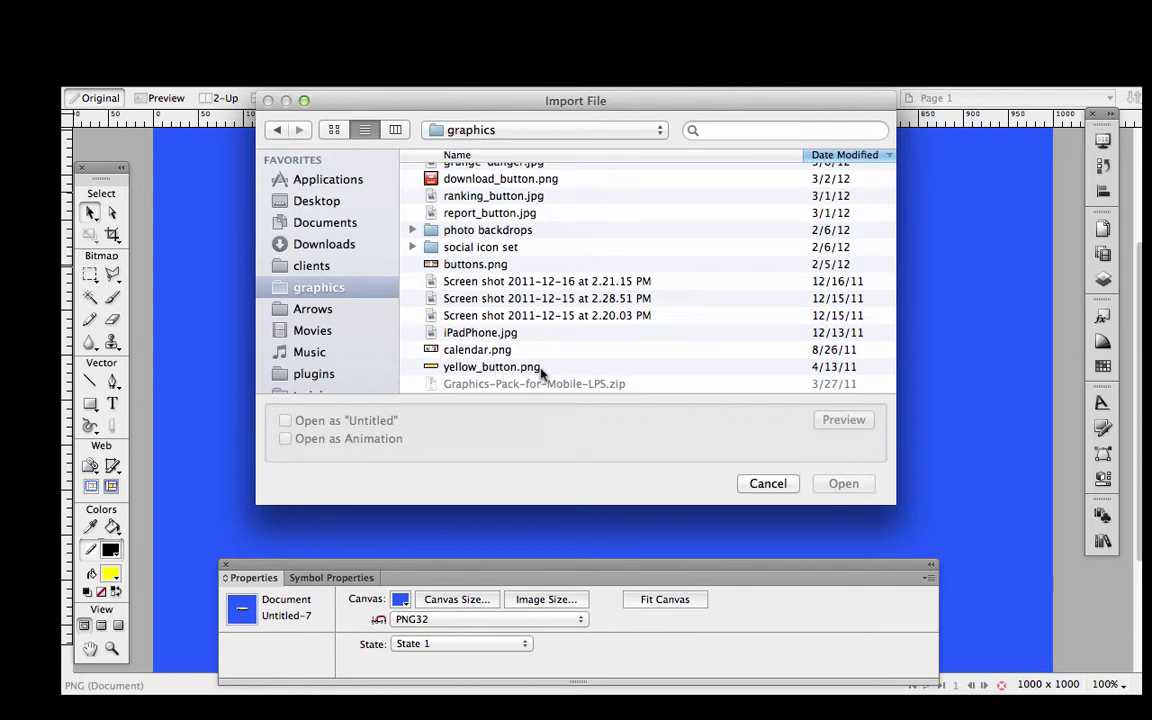
scroll(541, 372, "up", 10)
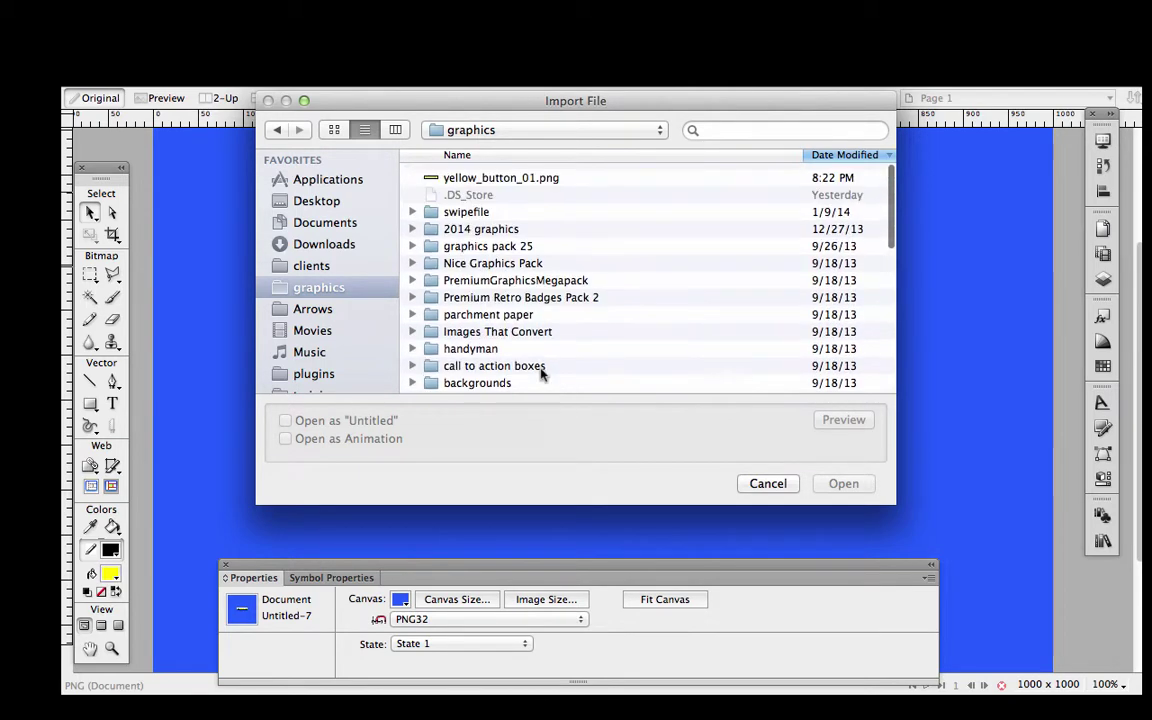
left_click(516, 173)
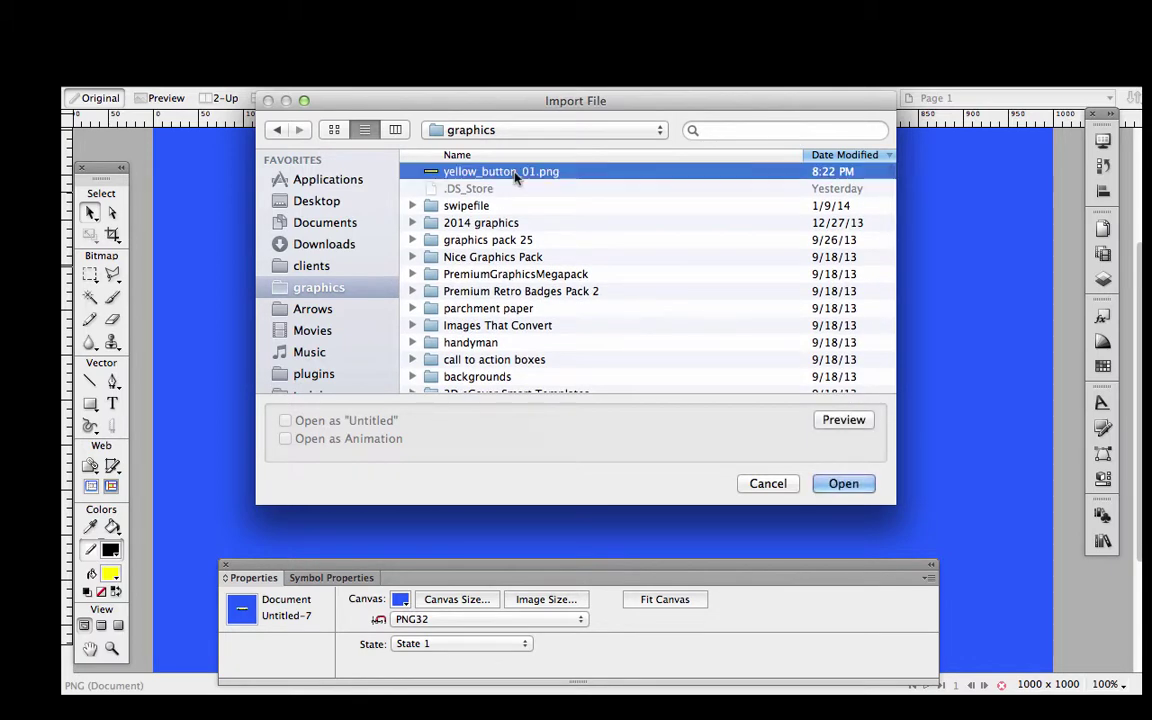
left_click(838, 484)
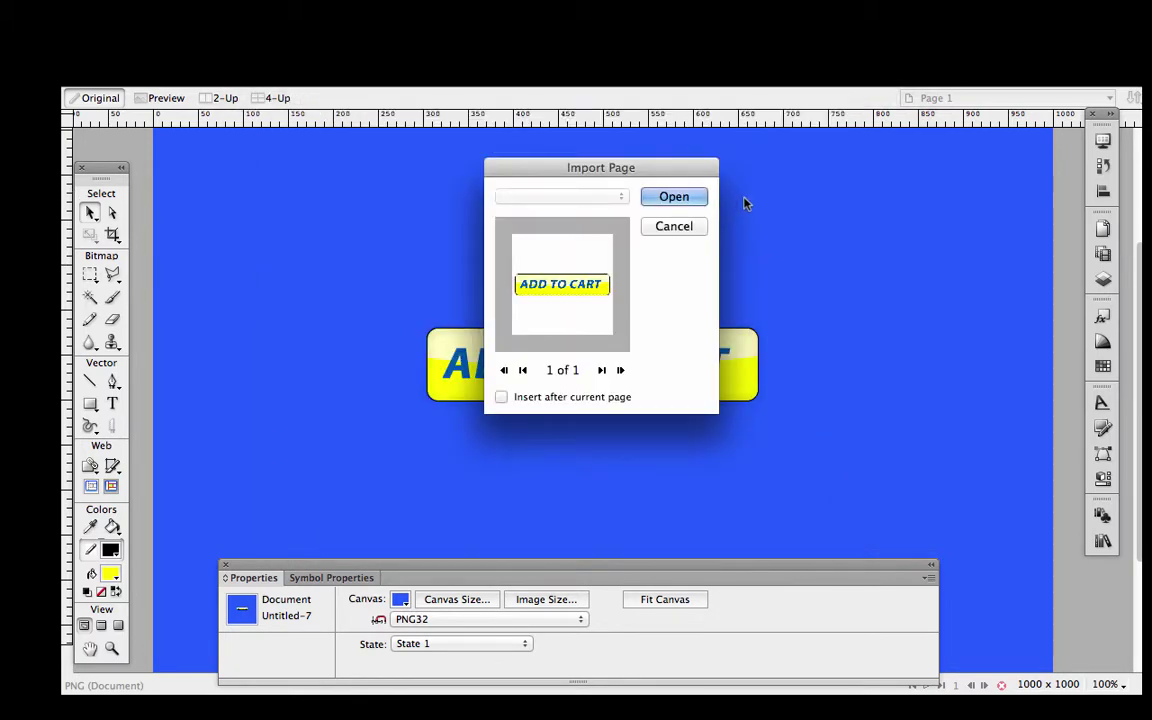
left_click(692, 200)
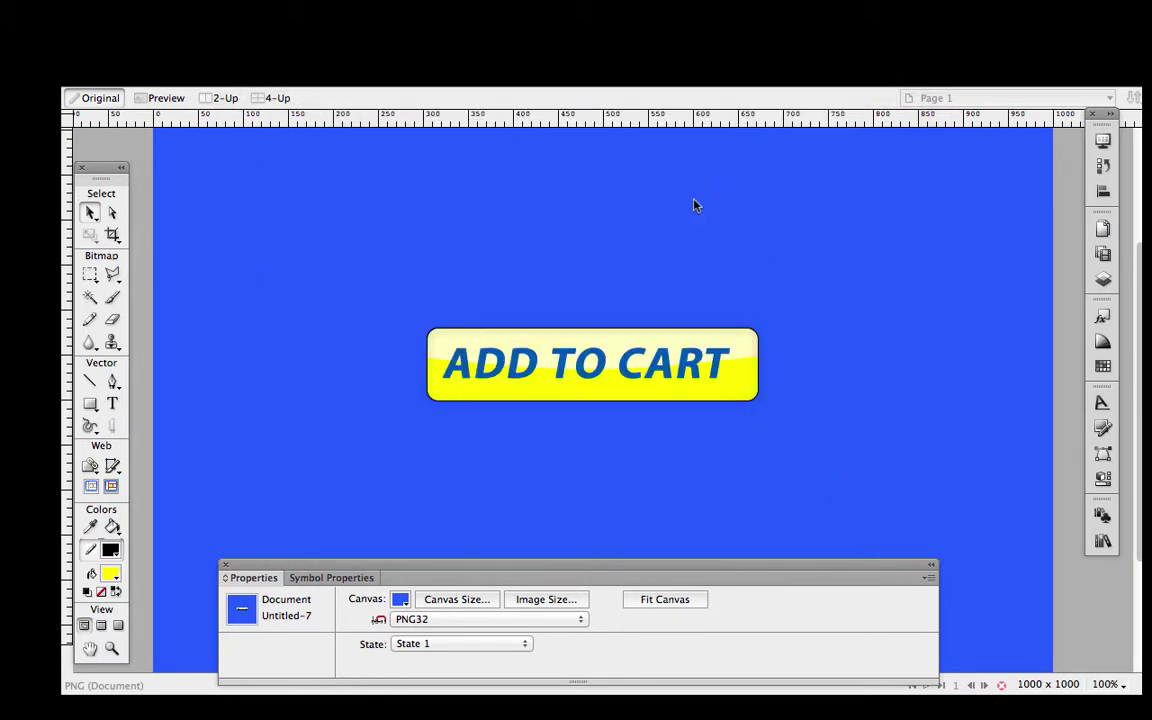
left_click(438, 432)
left_click(895, 437)
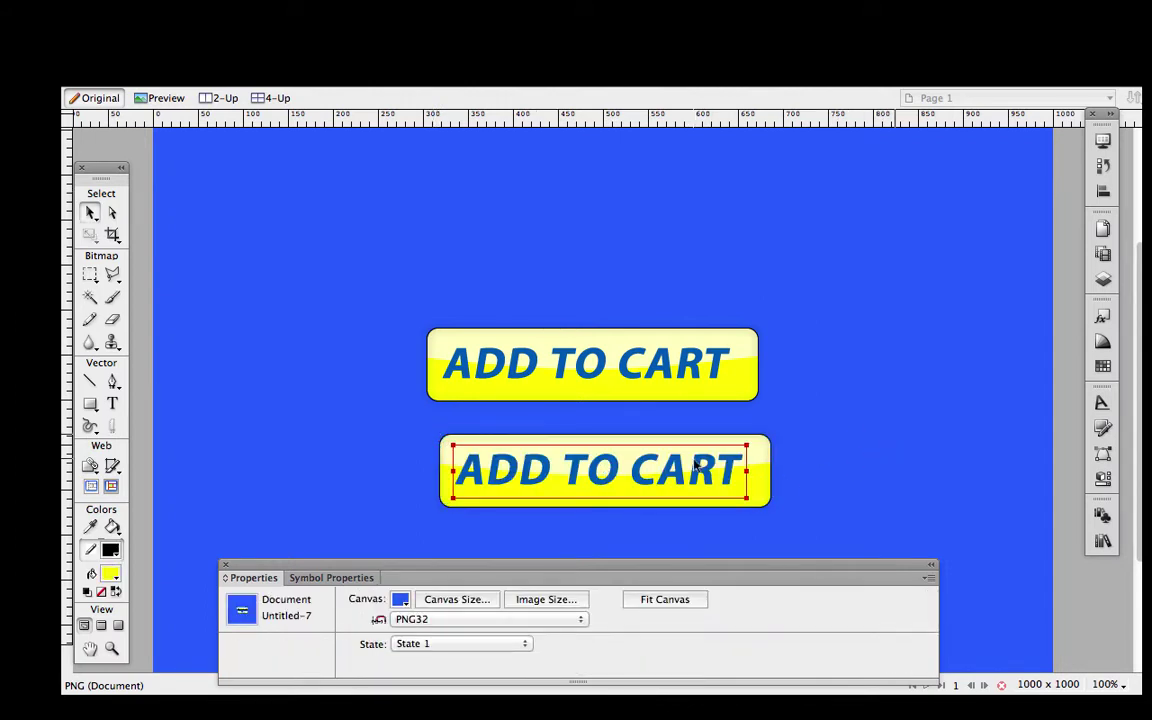
- Shift the lower button's text slightly right and move the upper bitmap button to about X 311, Y 389, leaving everything deselected
left_click_drag(697, 467, 700, 467)
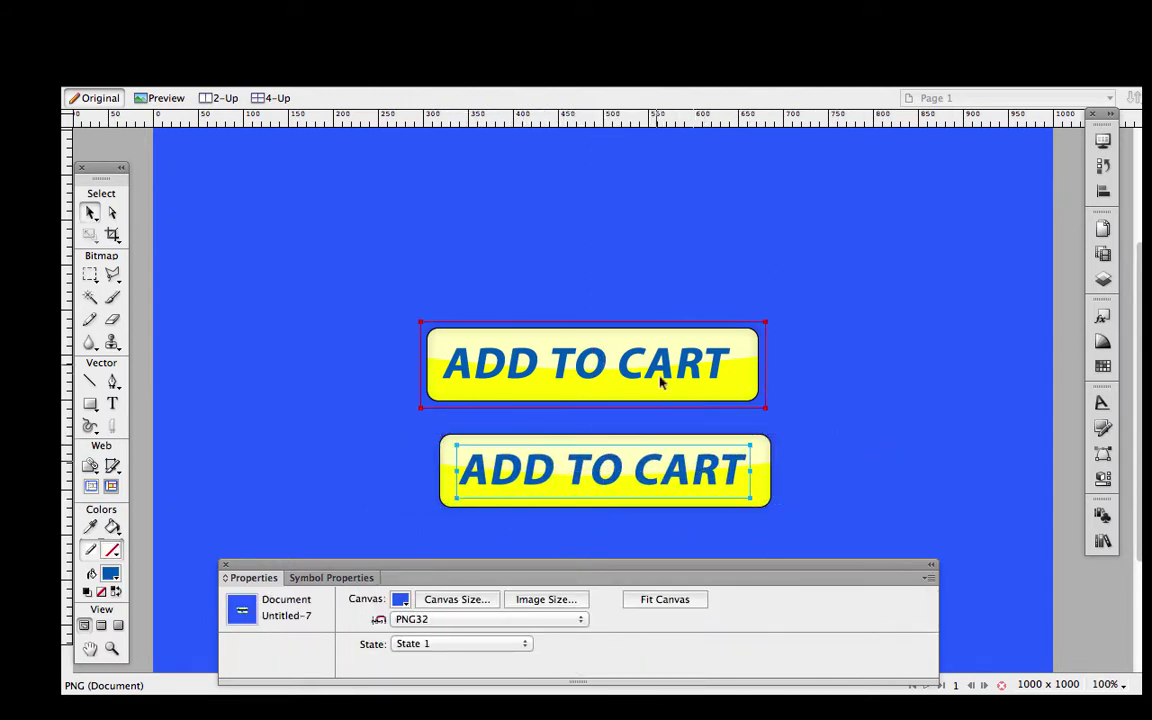
left_click_drag(630, 358, 664, 337)
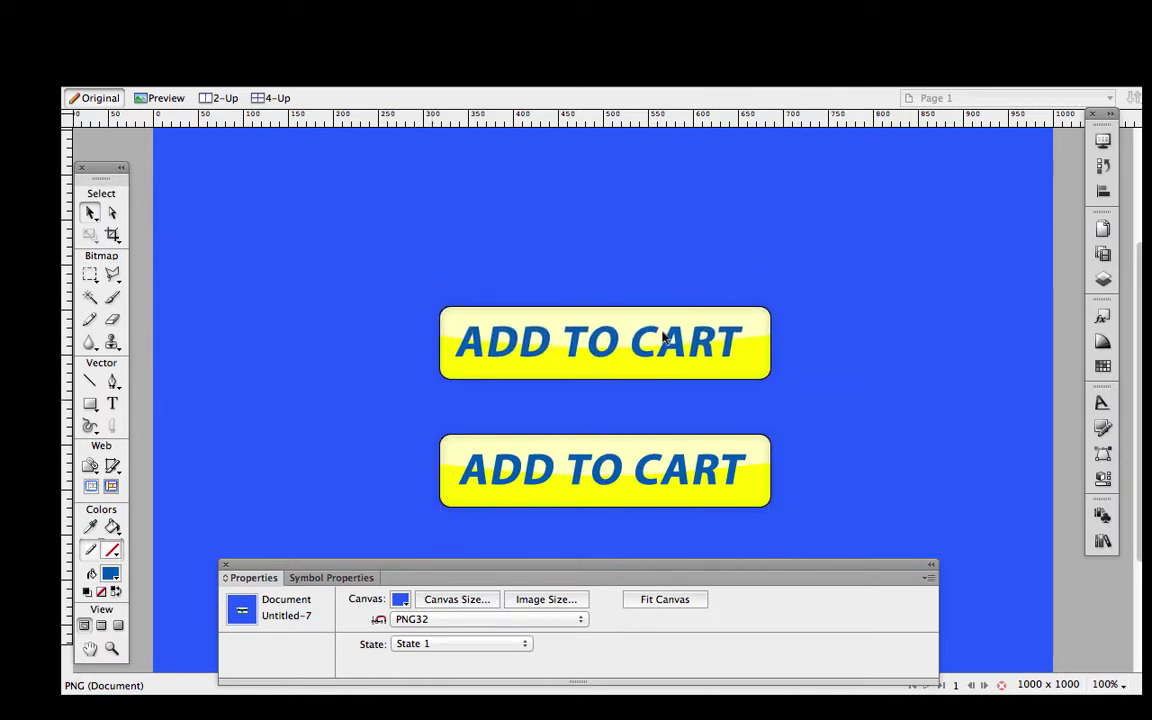
left_click(664, 338)
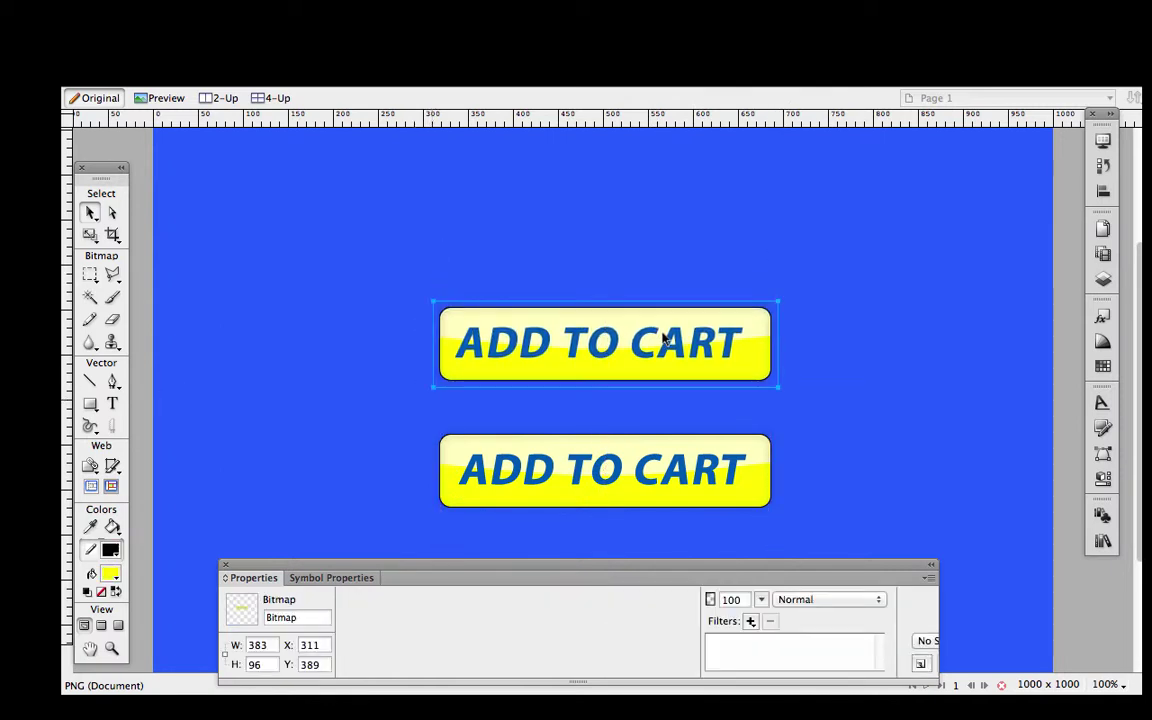
left_click(725, 265)
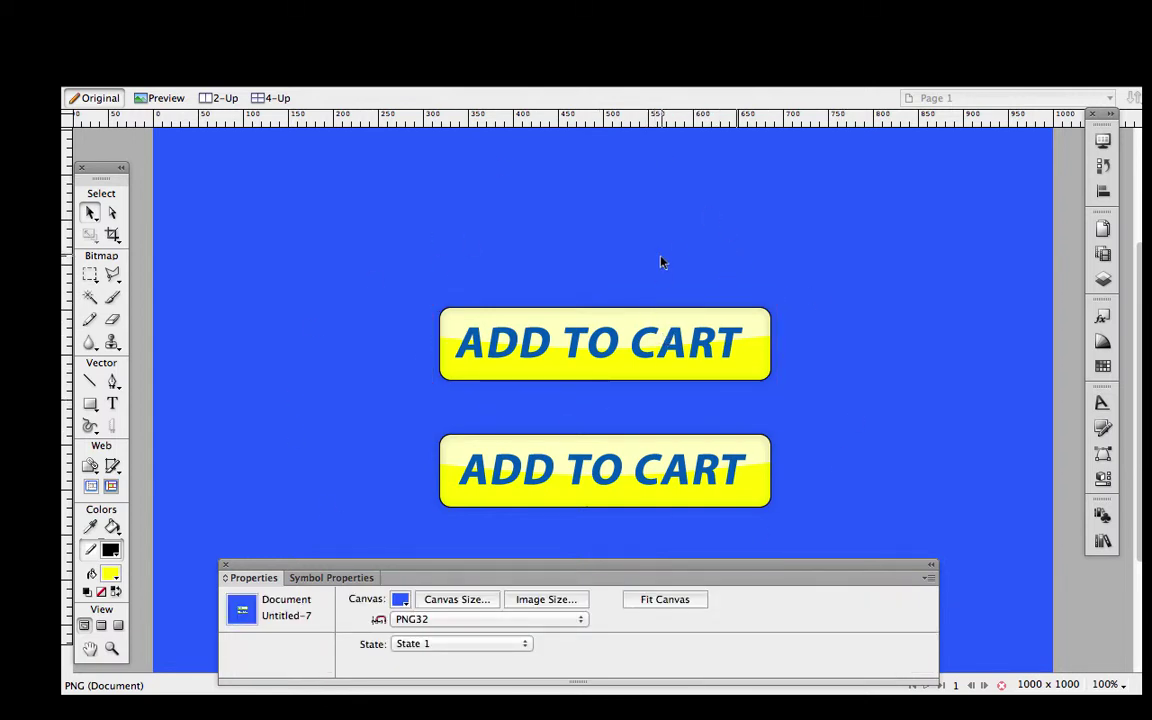